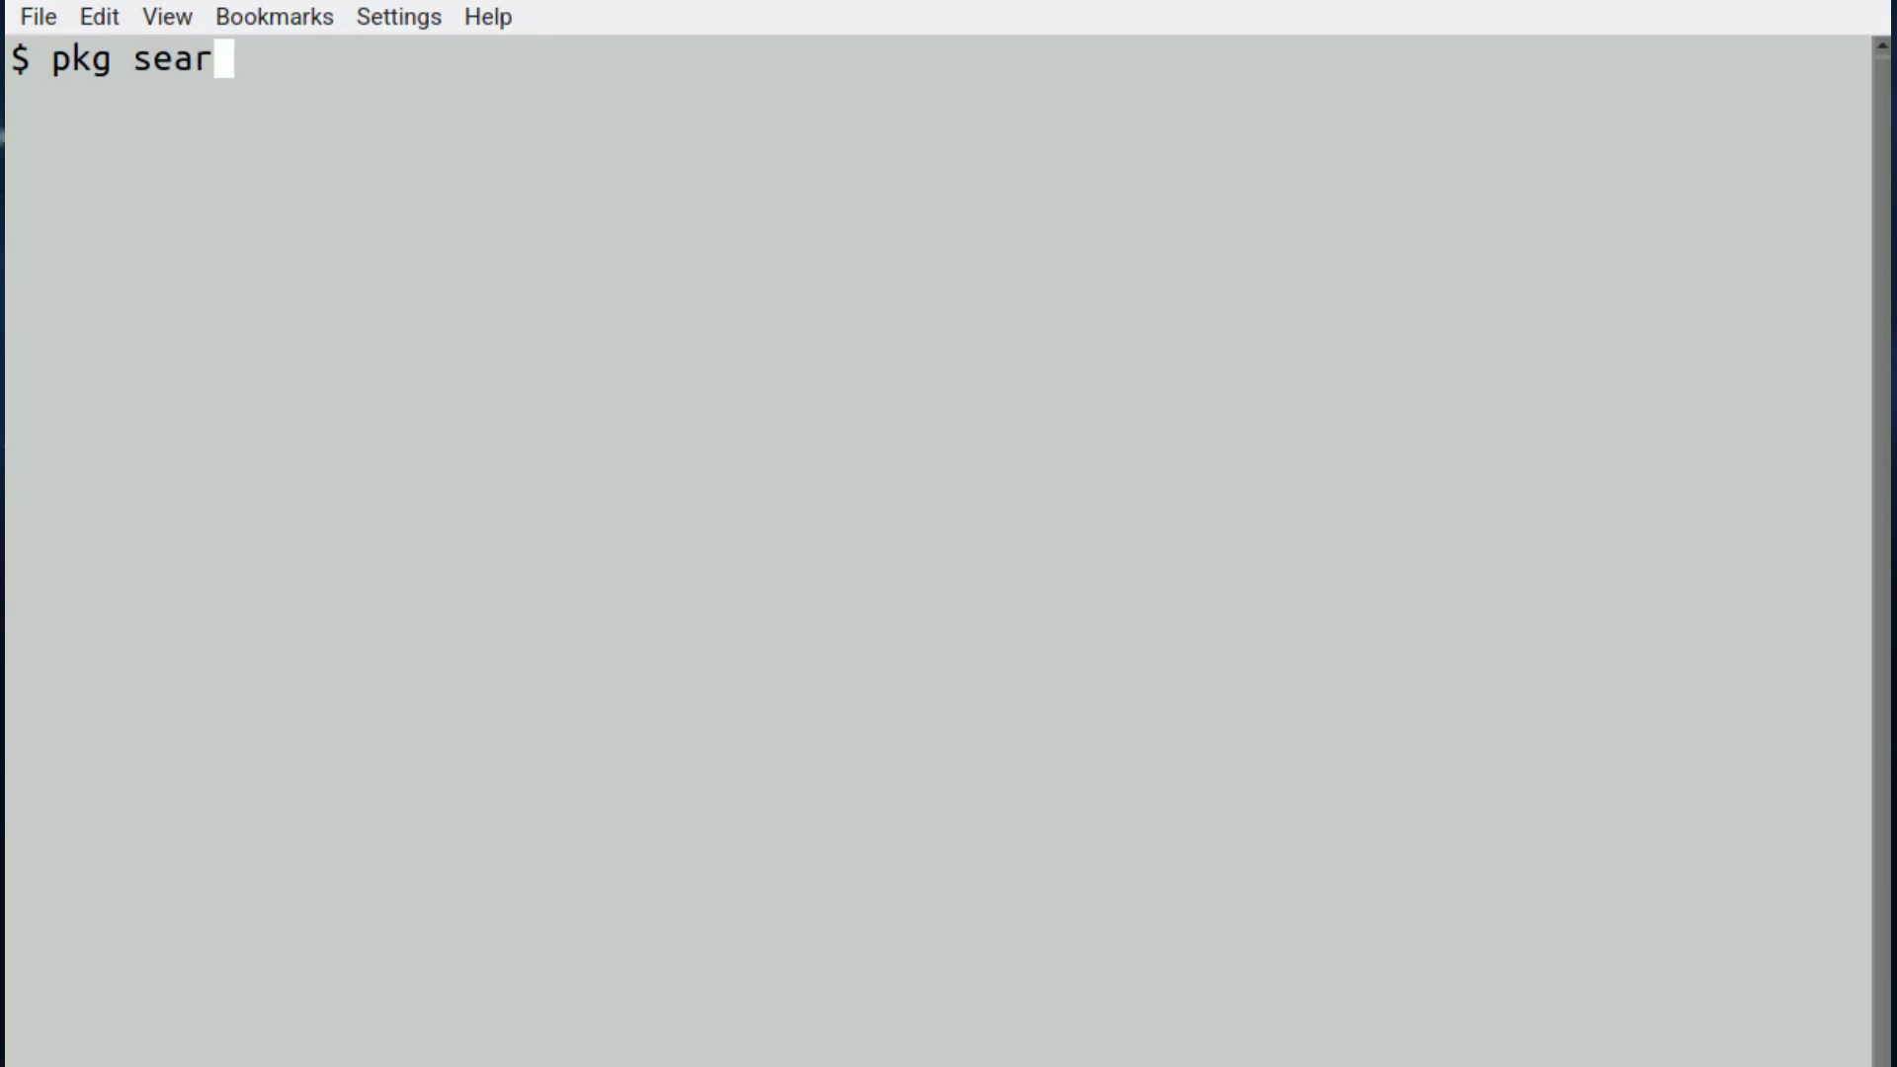
Search pkg for a chromium package and locate chromium's port with whereis.
type("chro")
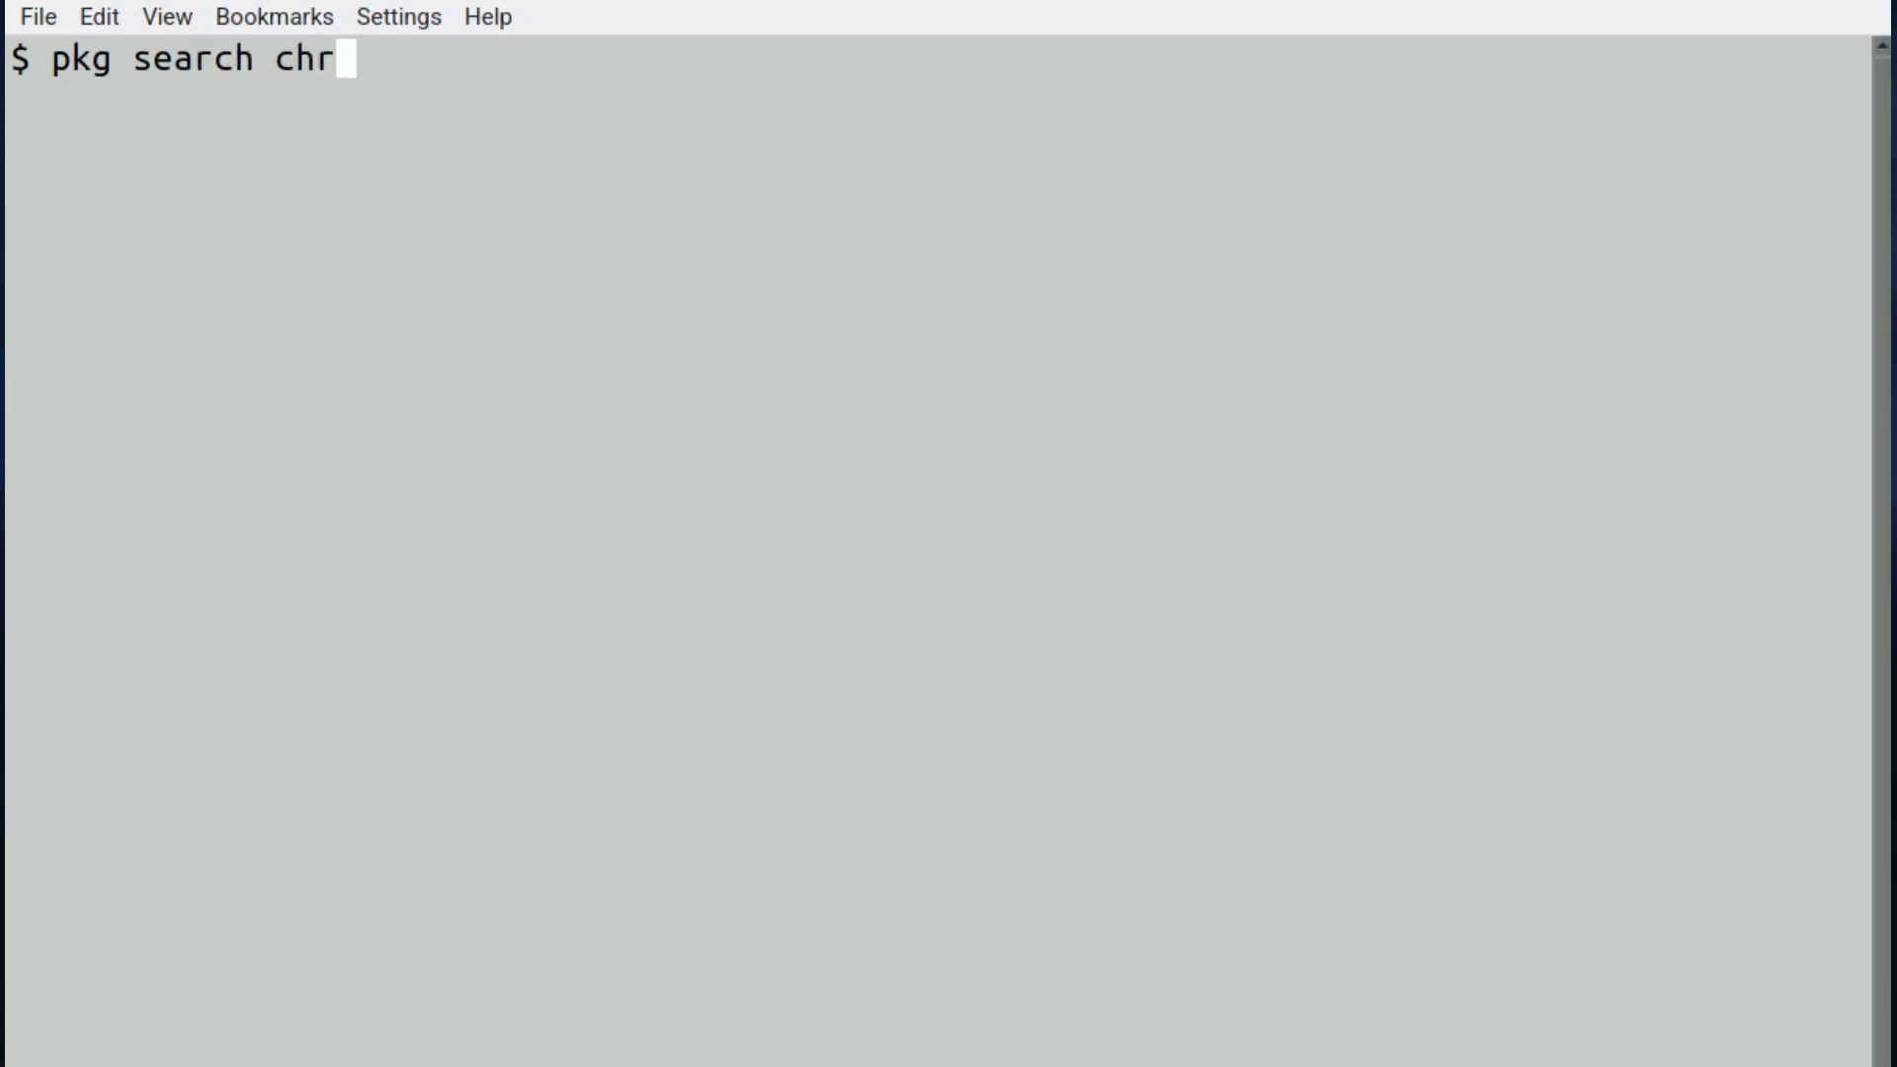
type("mium")
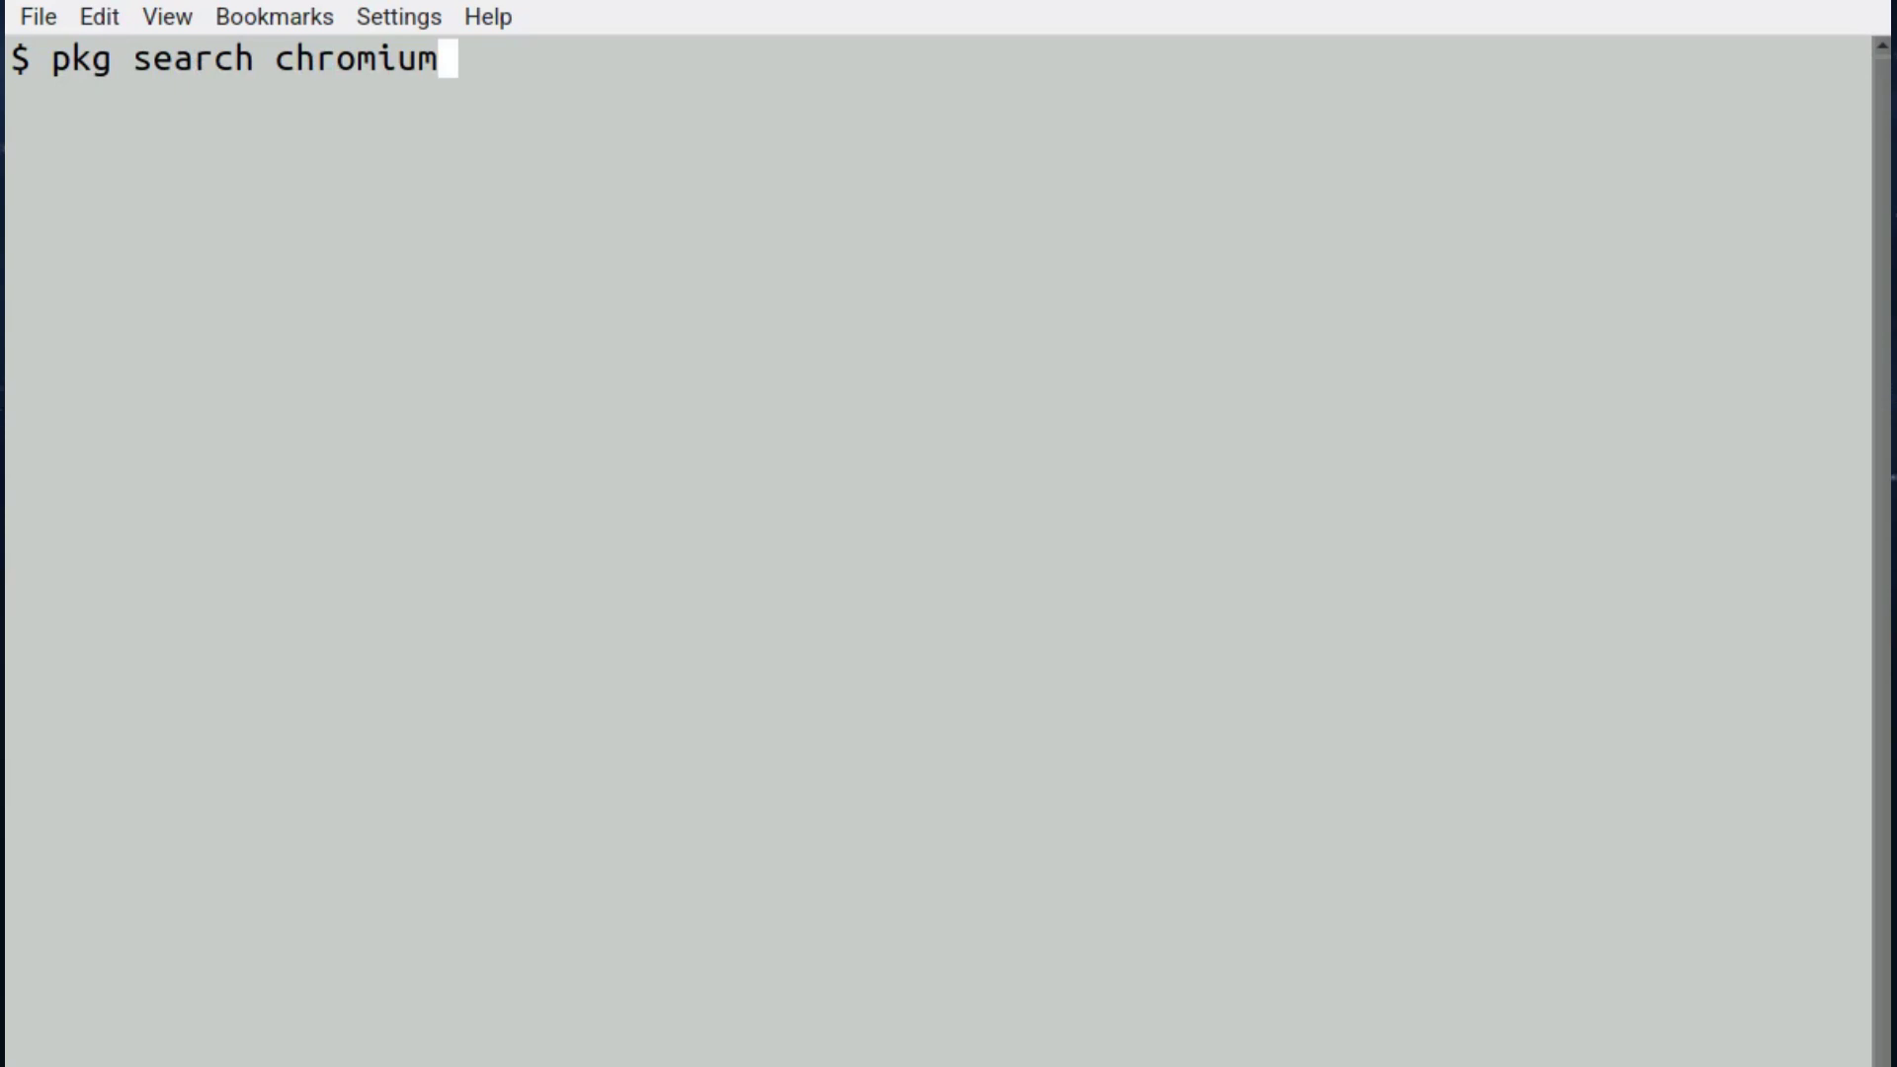
key("Return")
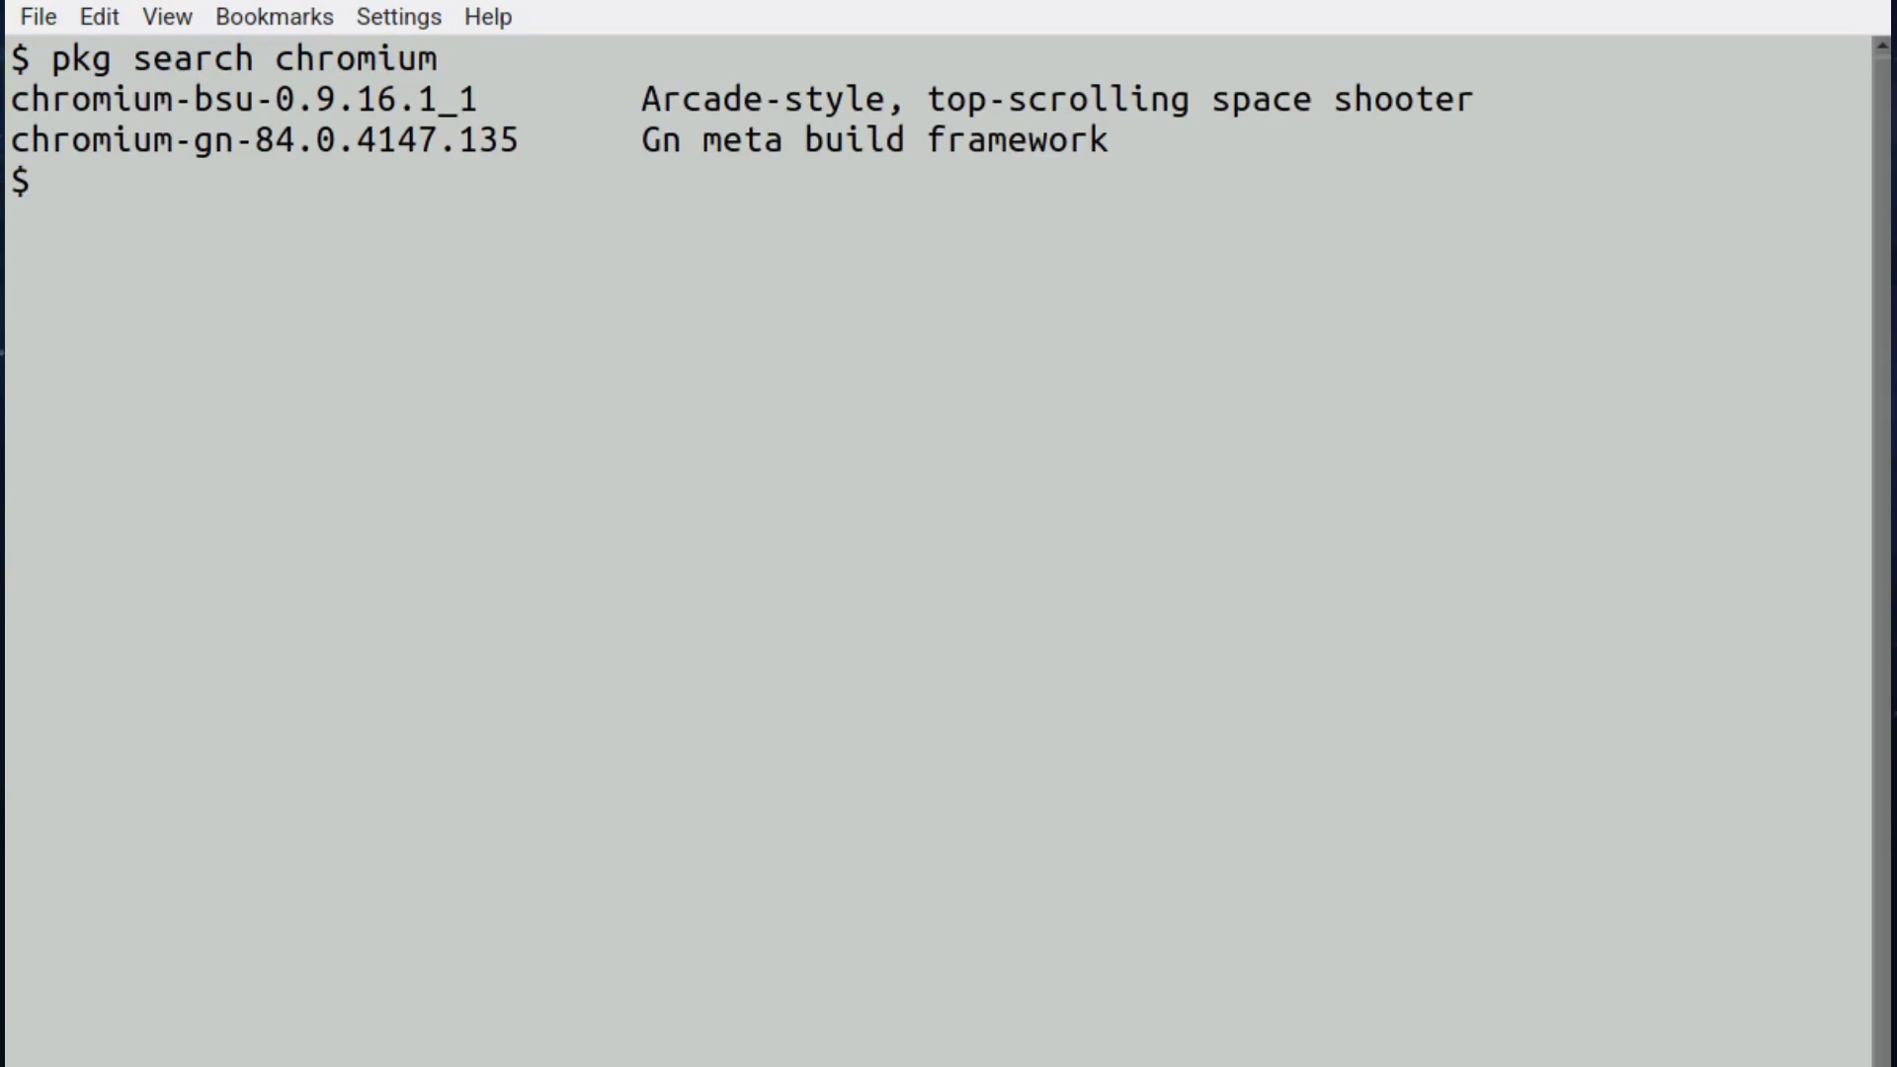
type("whereis c")
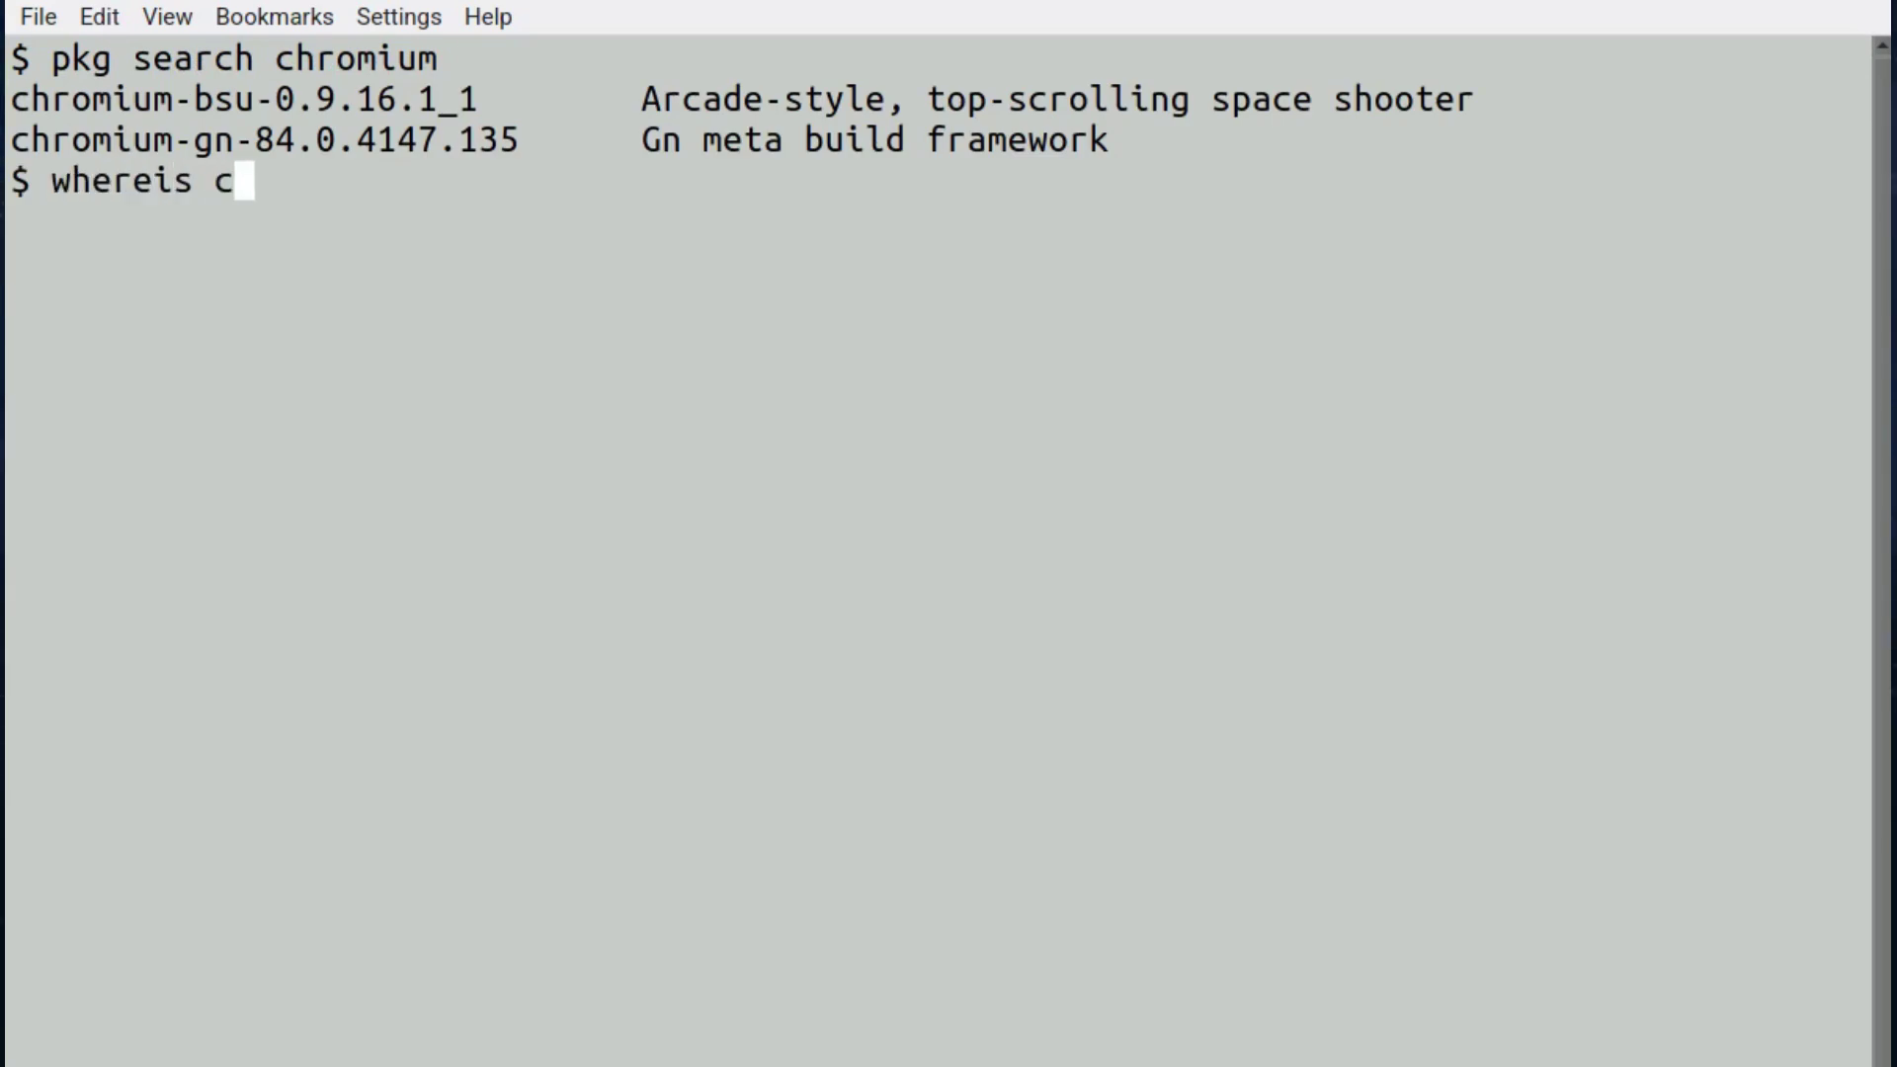
type("hromium")
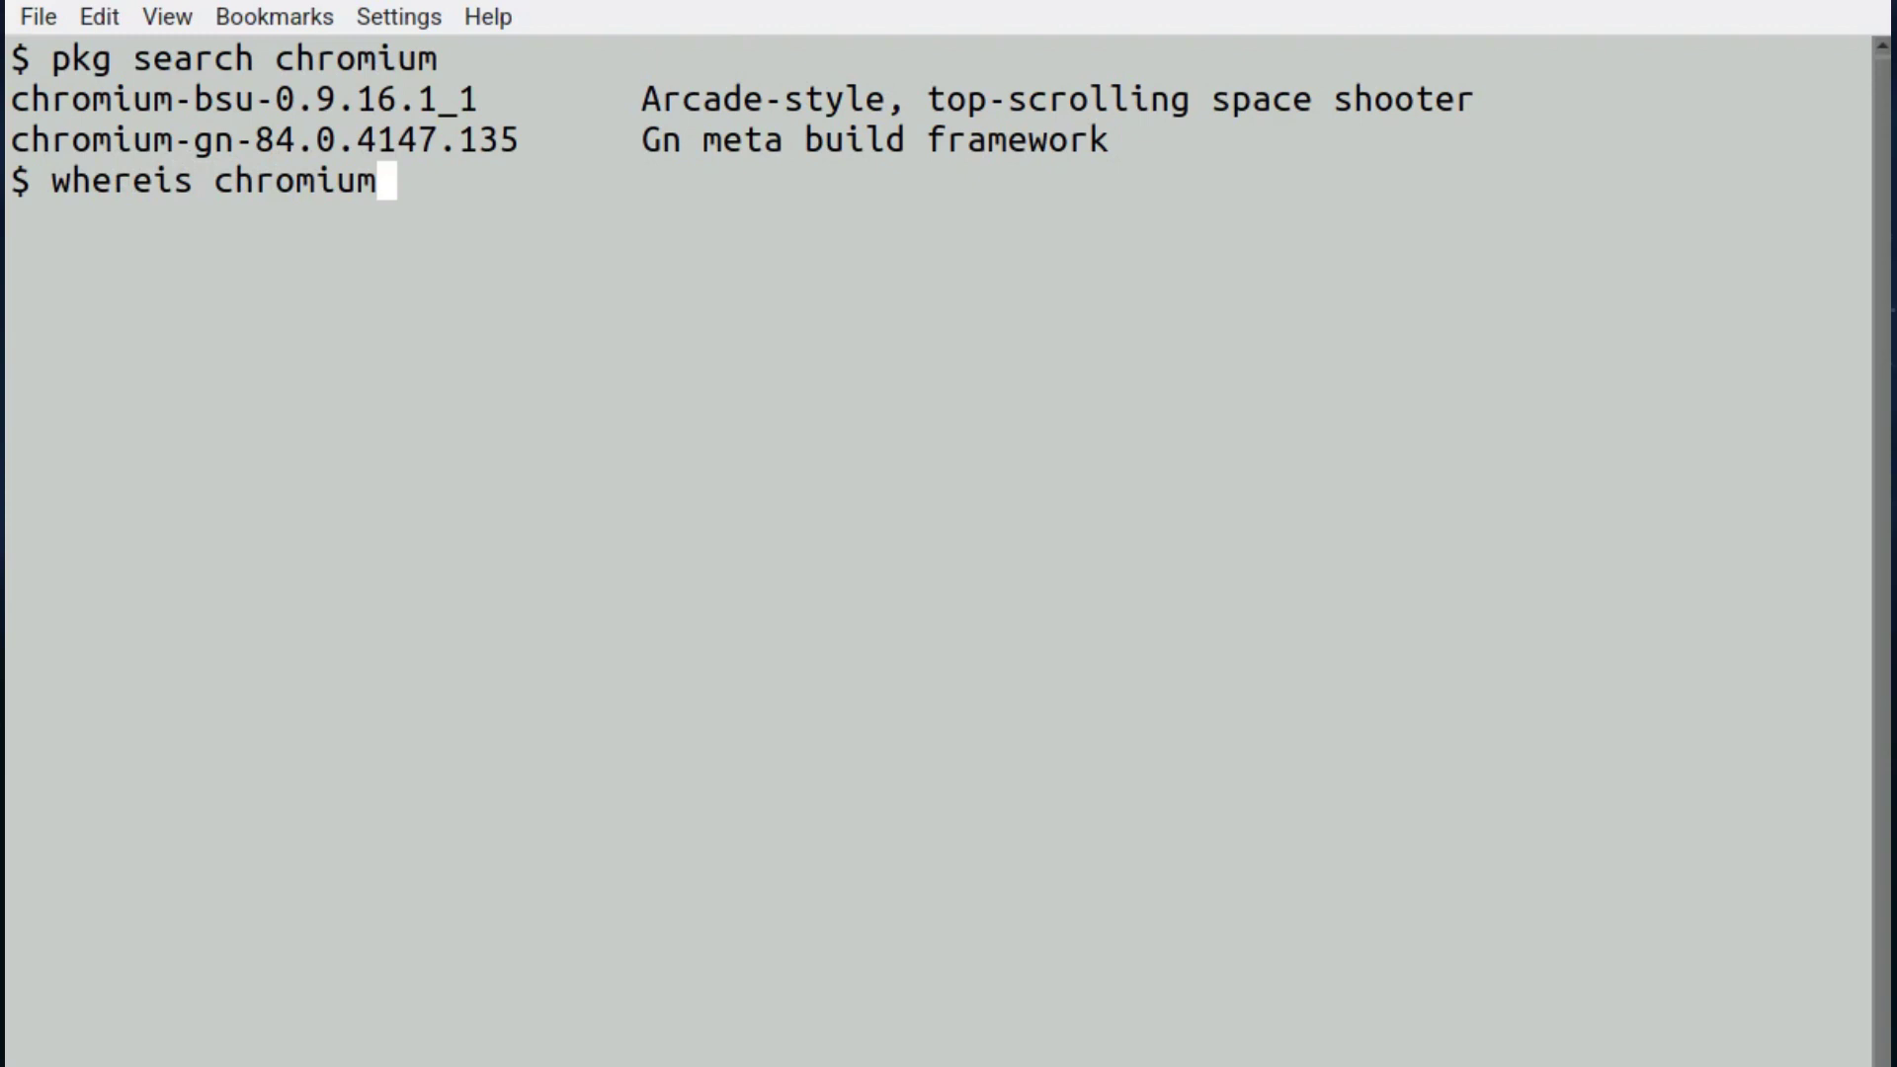
key("Return")
Become root and change into the /usr/ports/www/chromium port directory.
type("su")
key("Return")
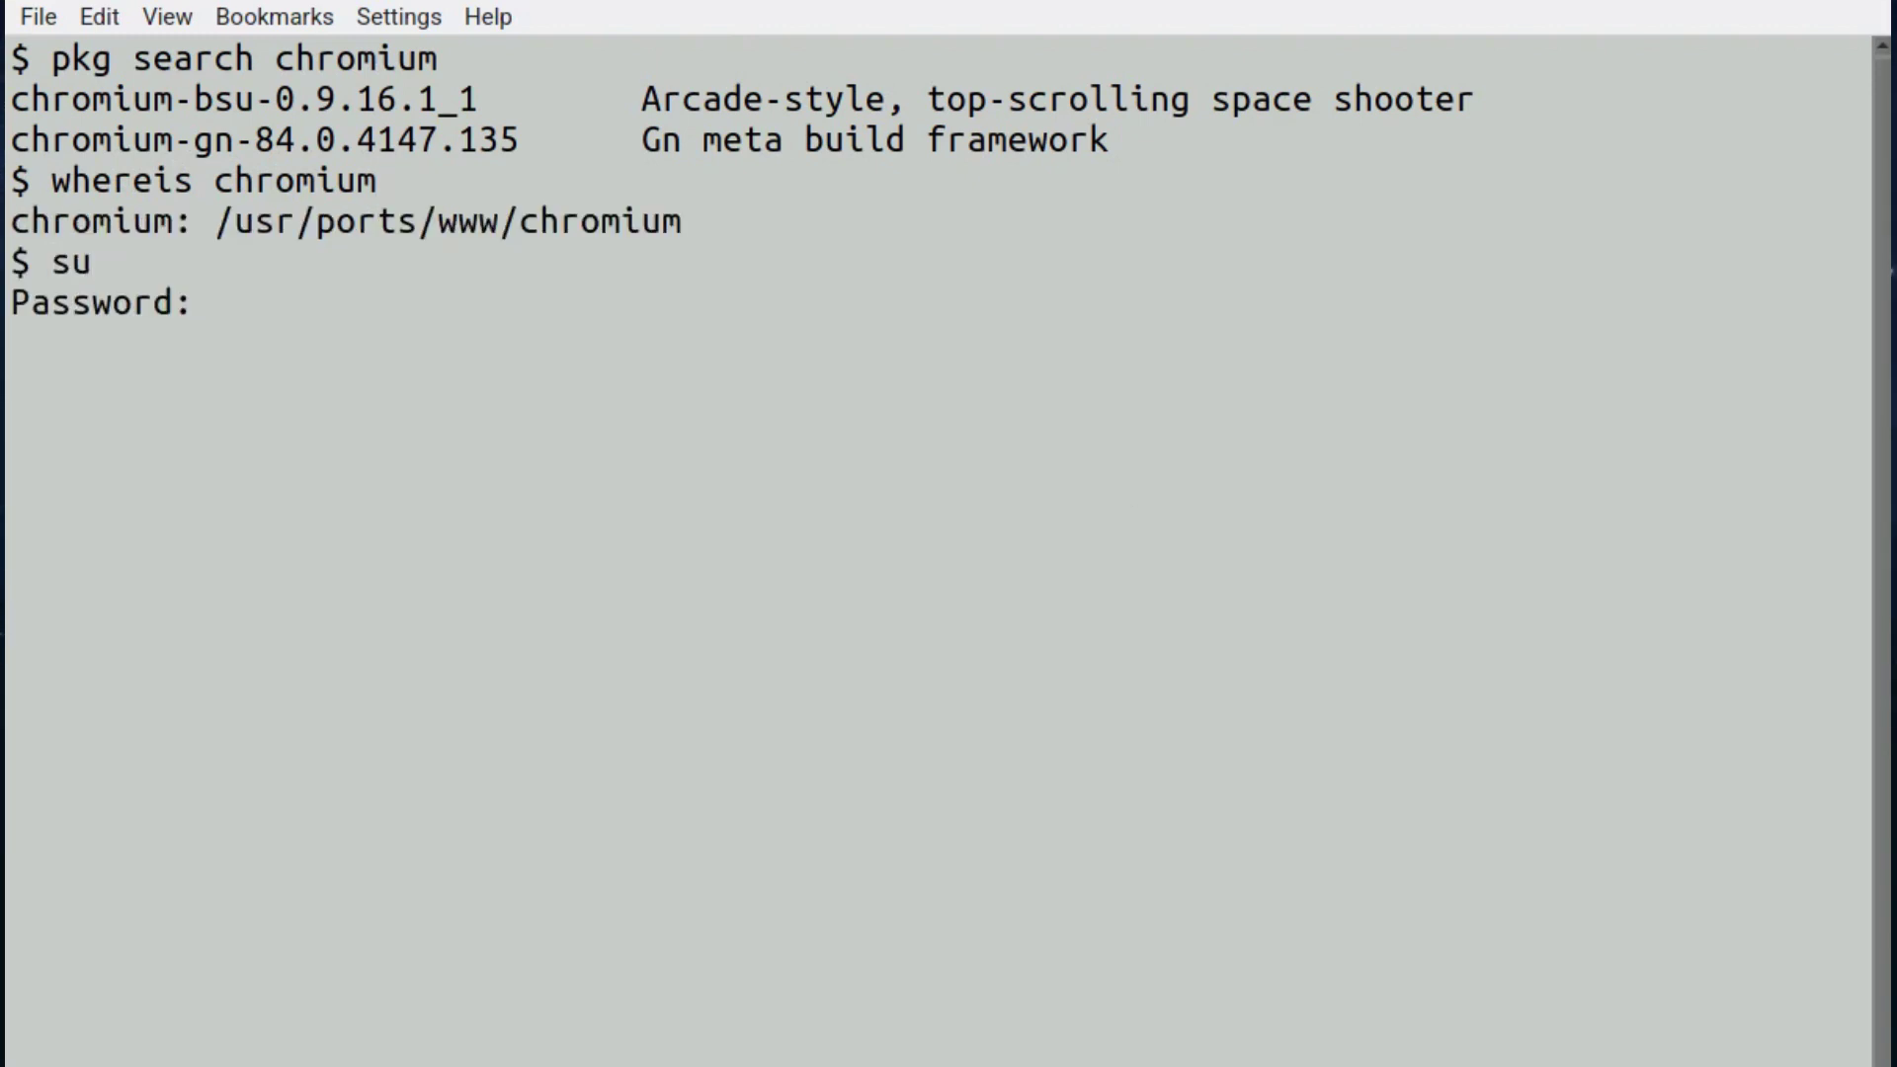
key("Return")
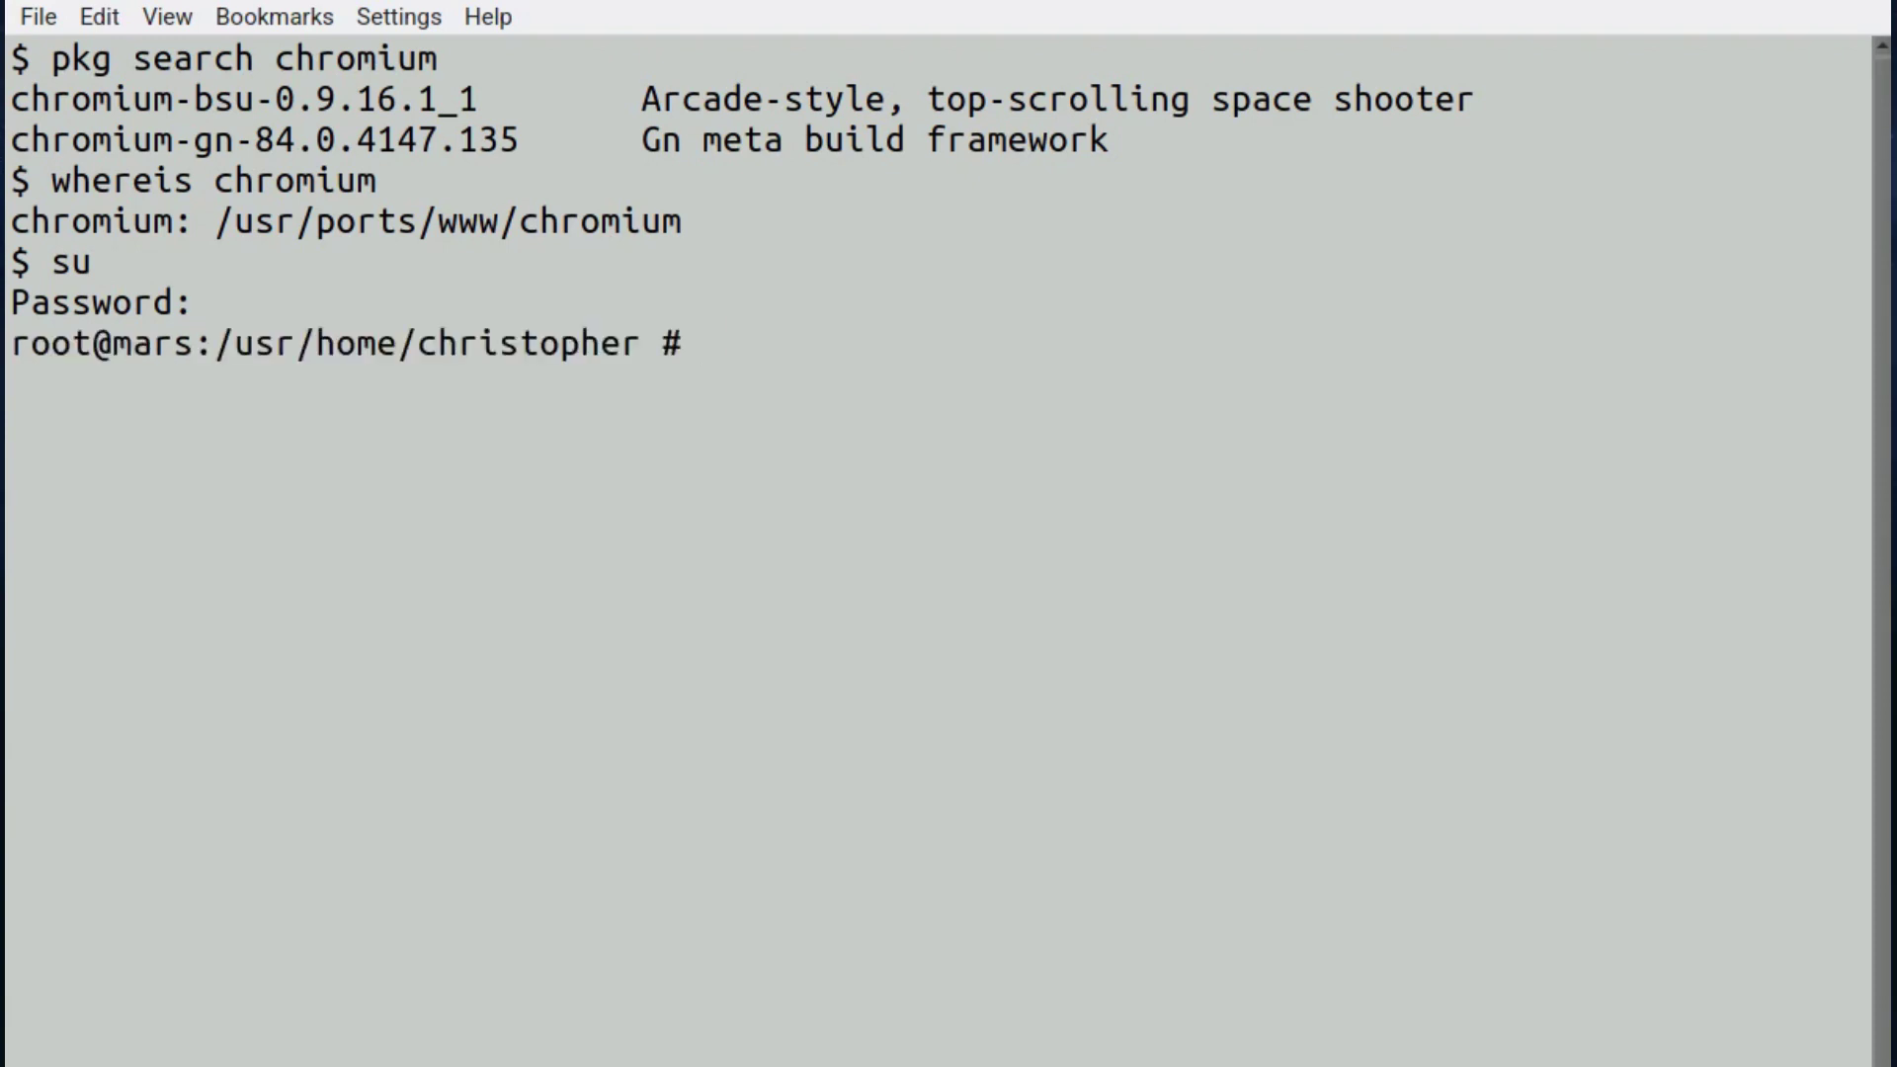
type("cd")
double_click(447, 213)
middle_click(447, 212)
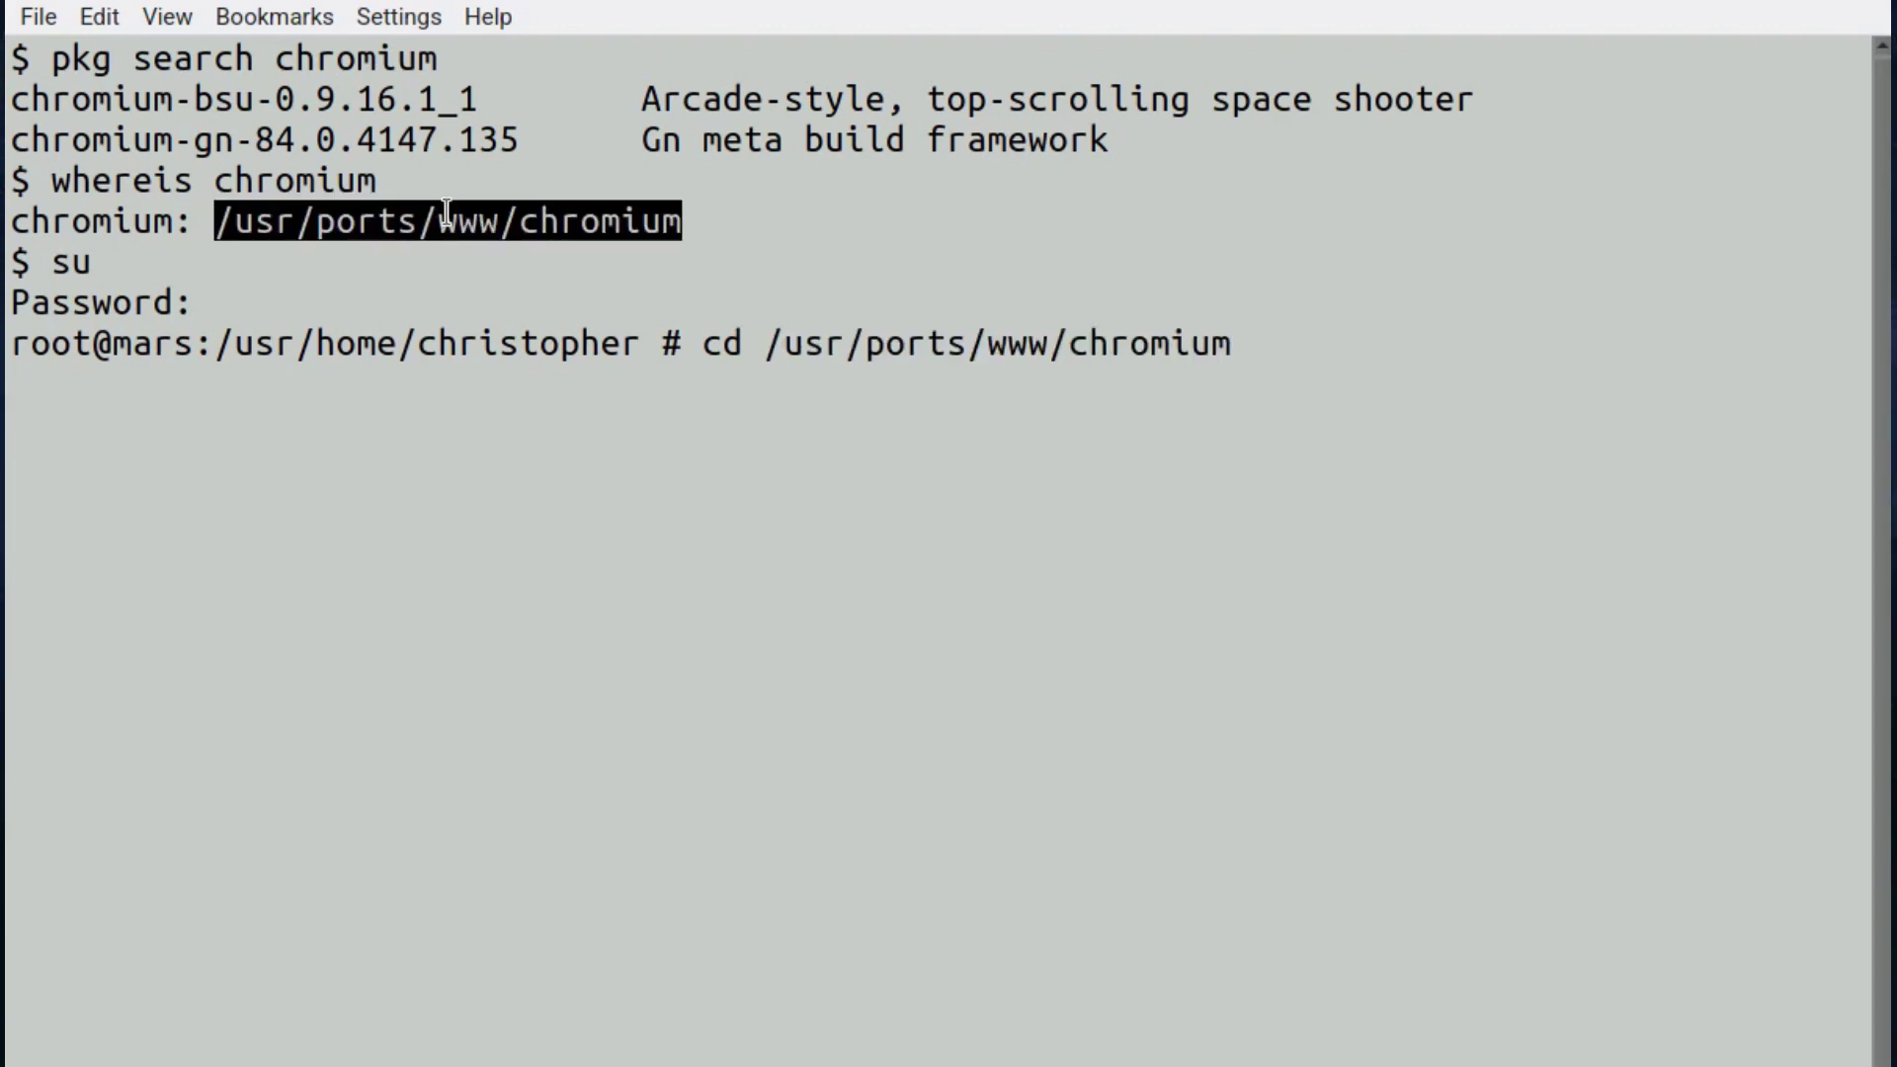
key("Return")
Keep the chromium-84.0.4147.135 port's default options and attempt make install clean.
type("make")
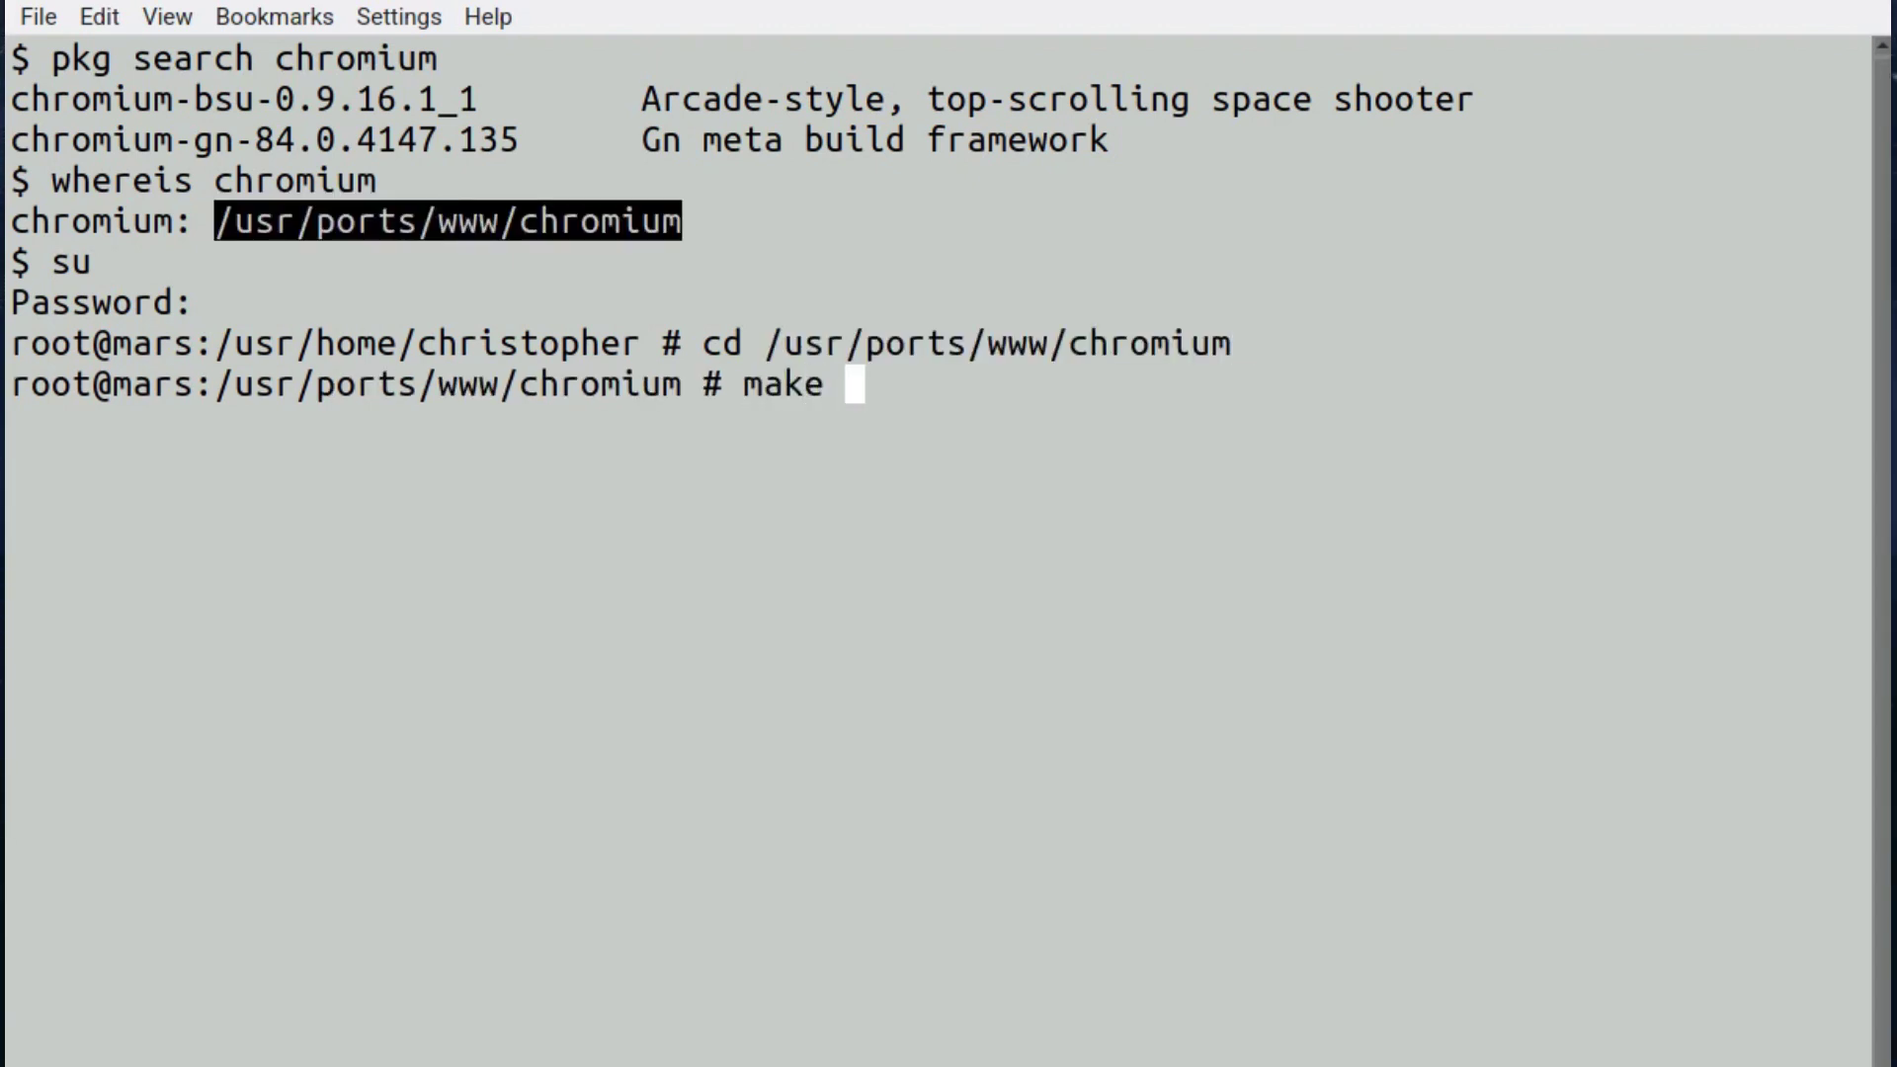
type(" config")
key("Return")
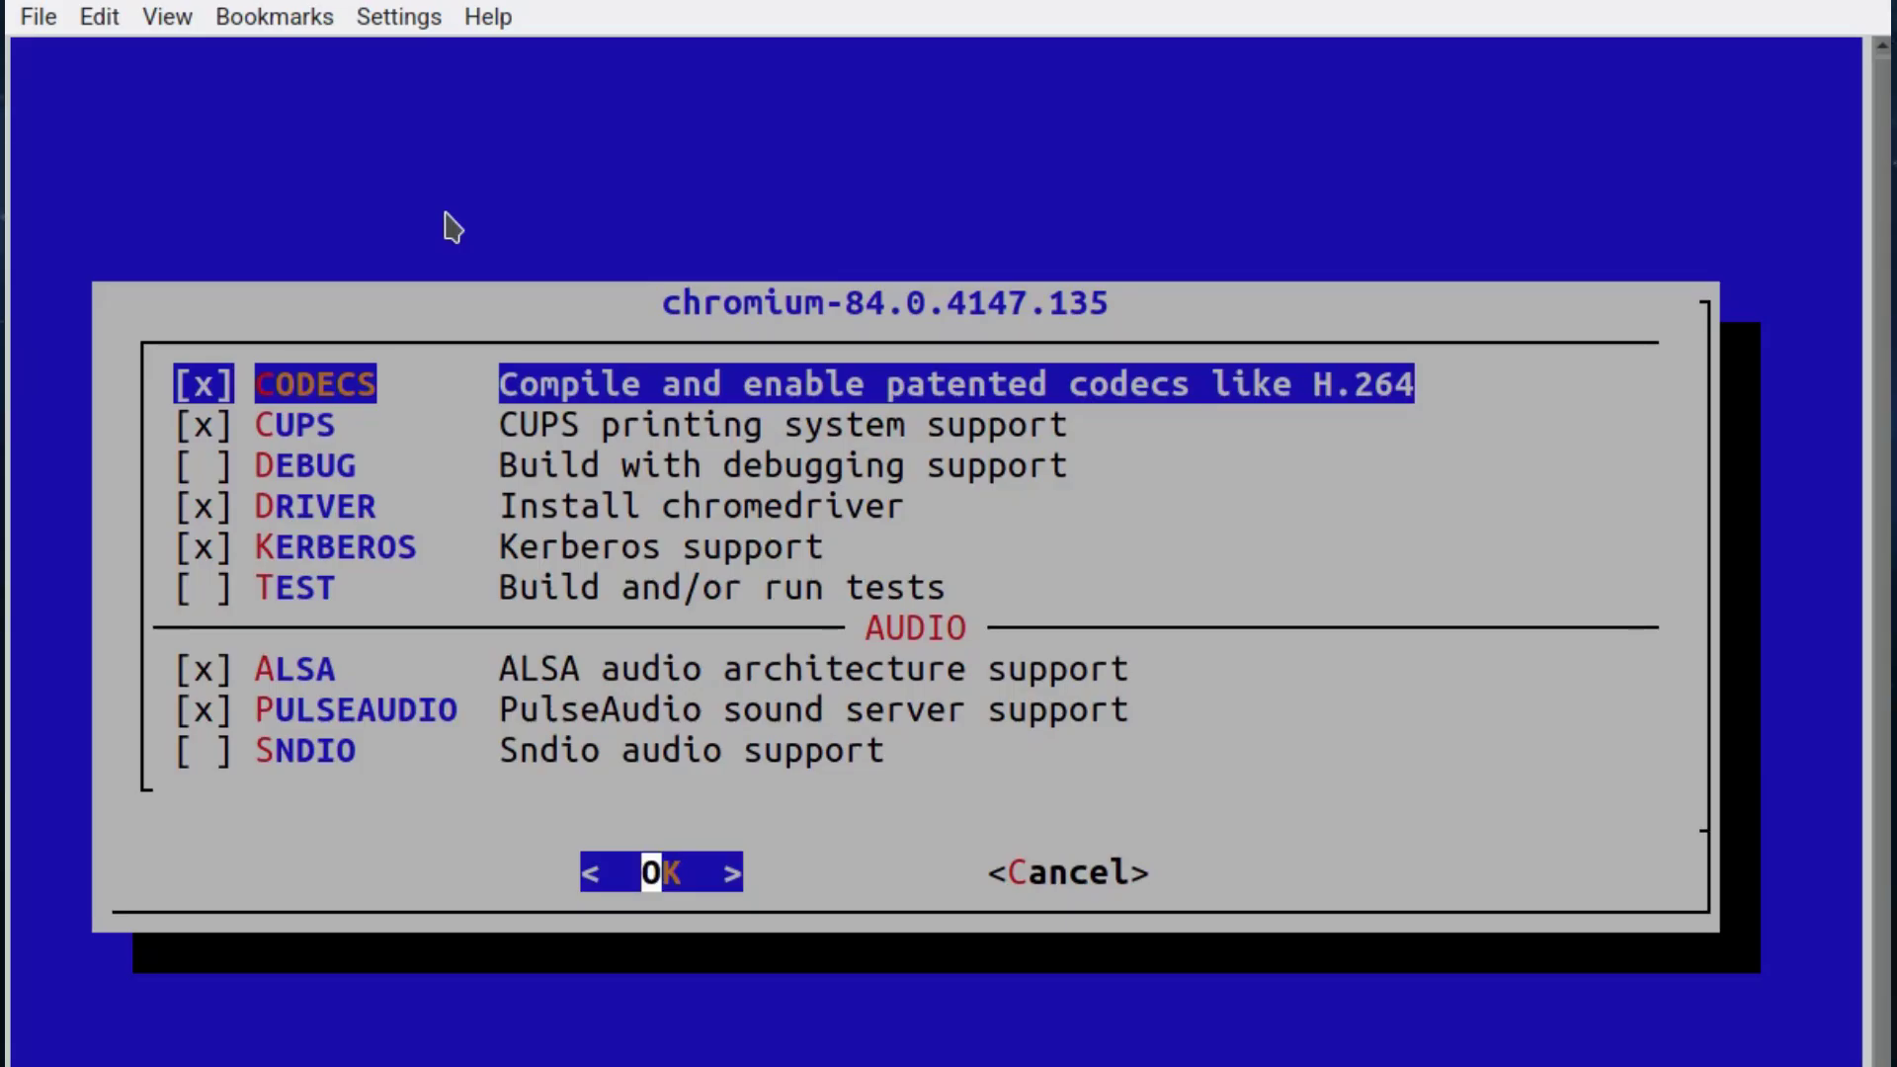
key("Return")
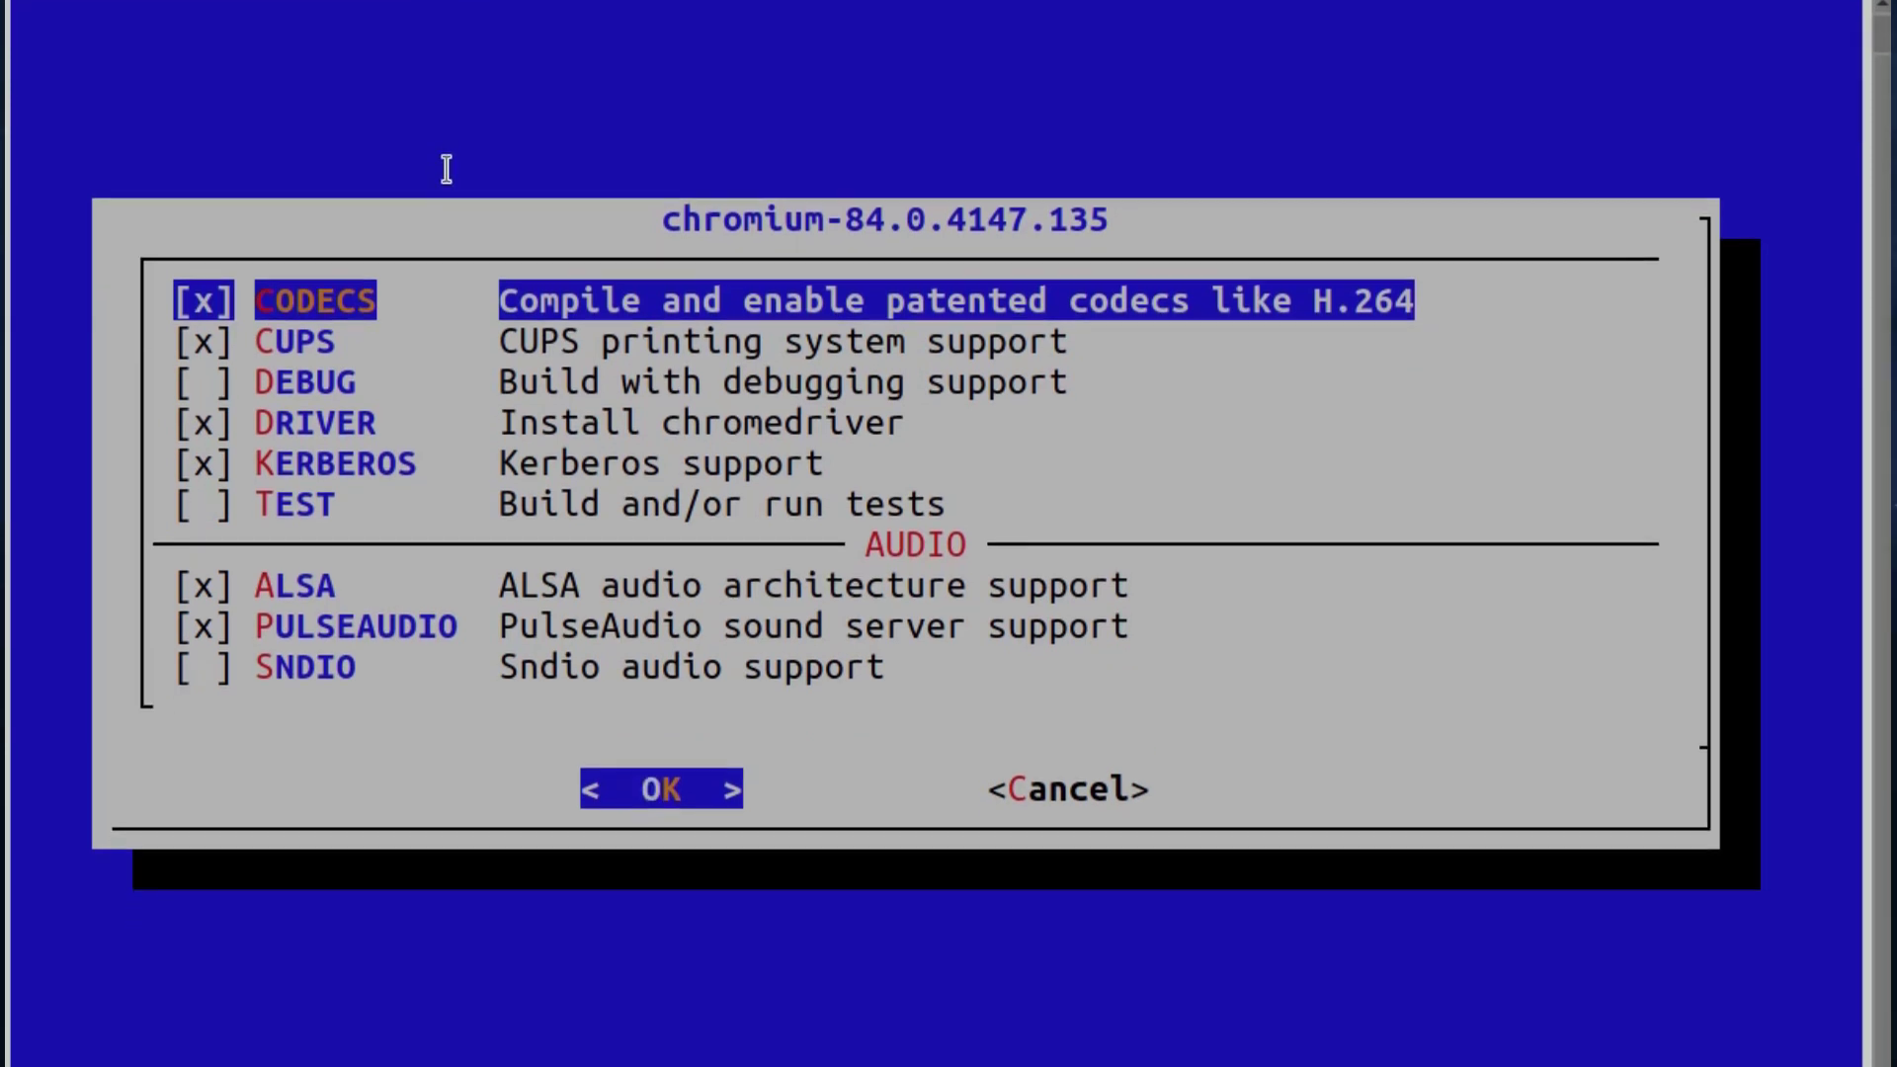
type("make inst")
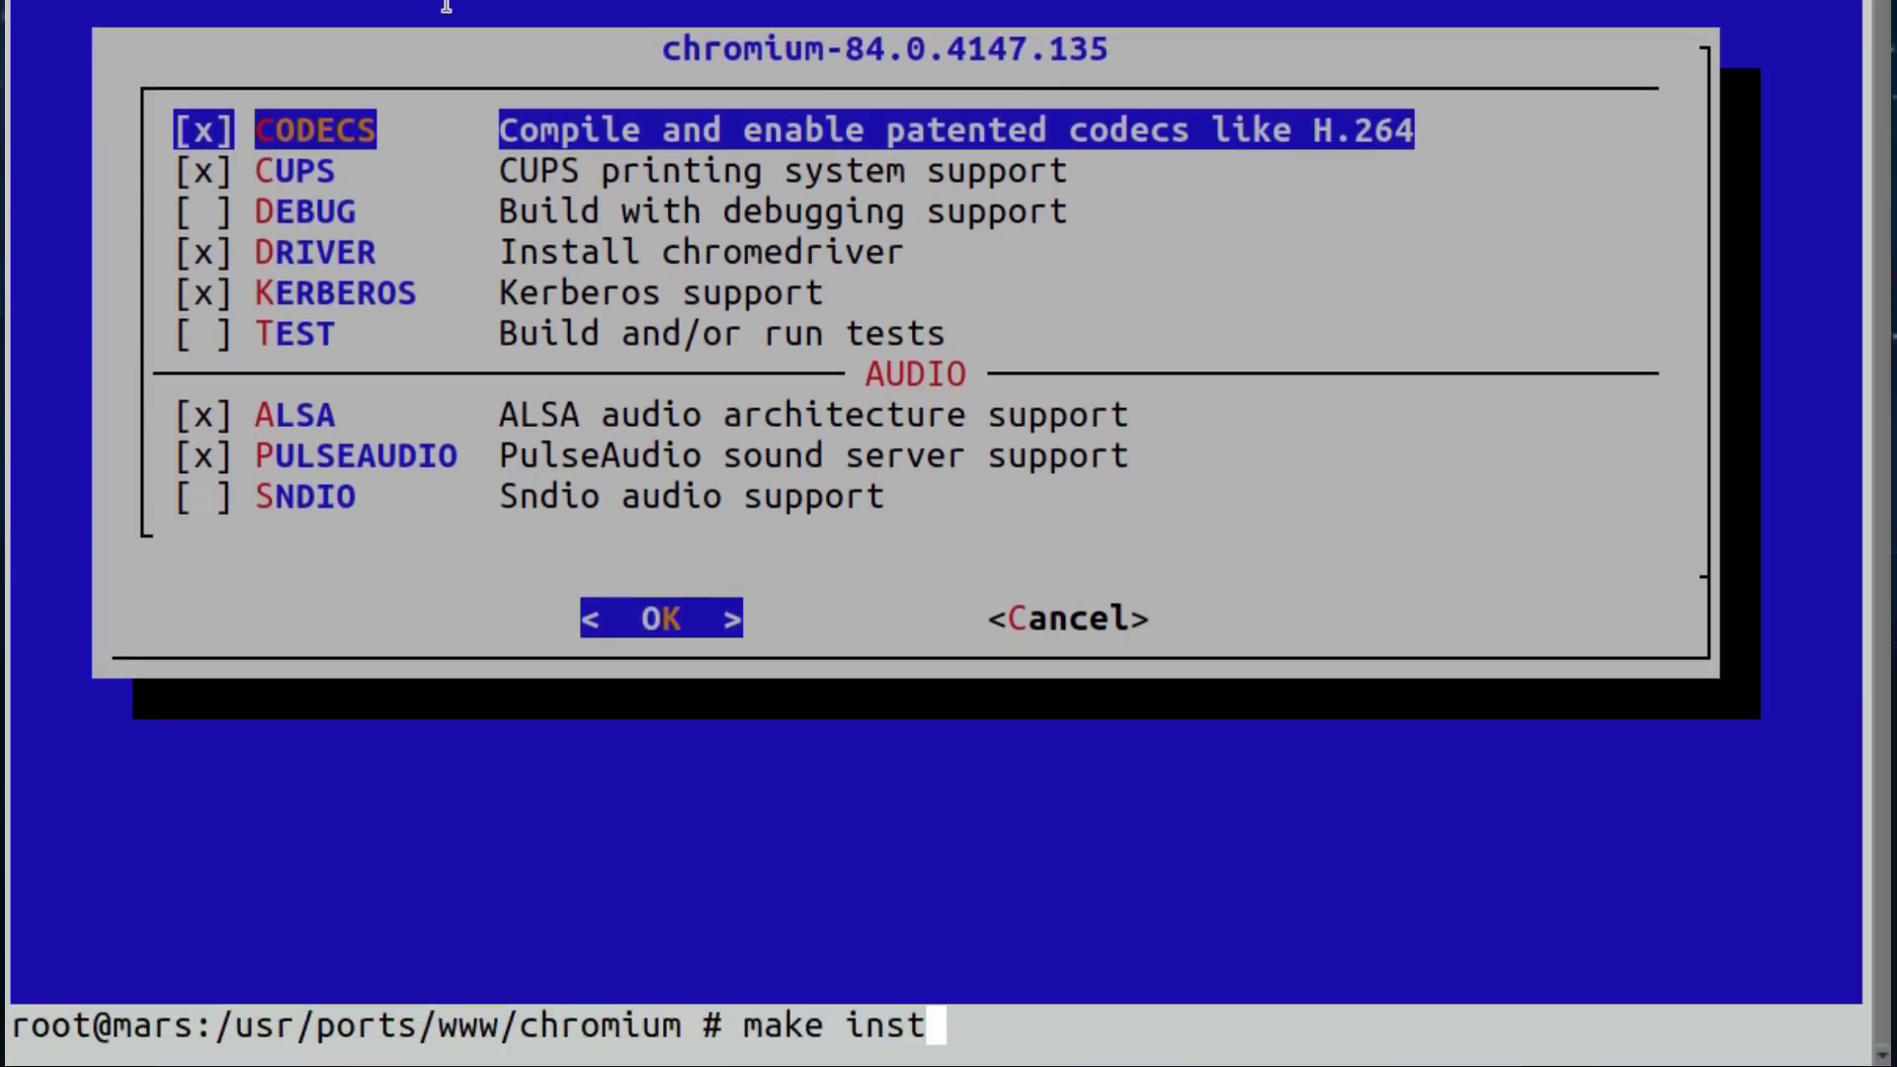
type("all clean")
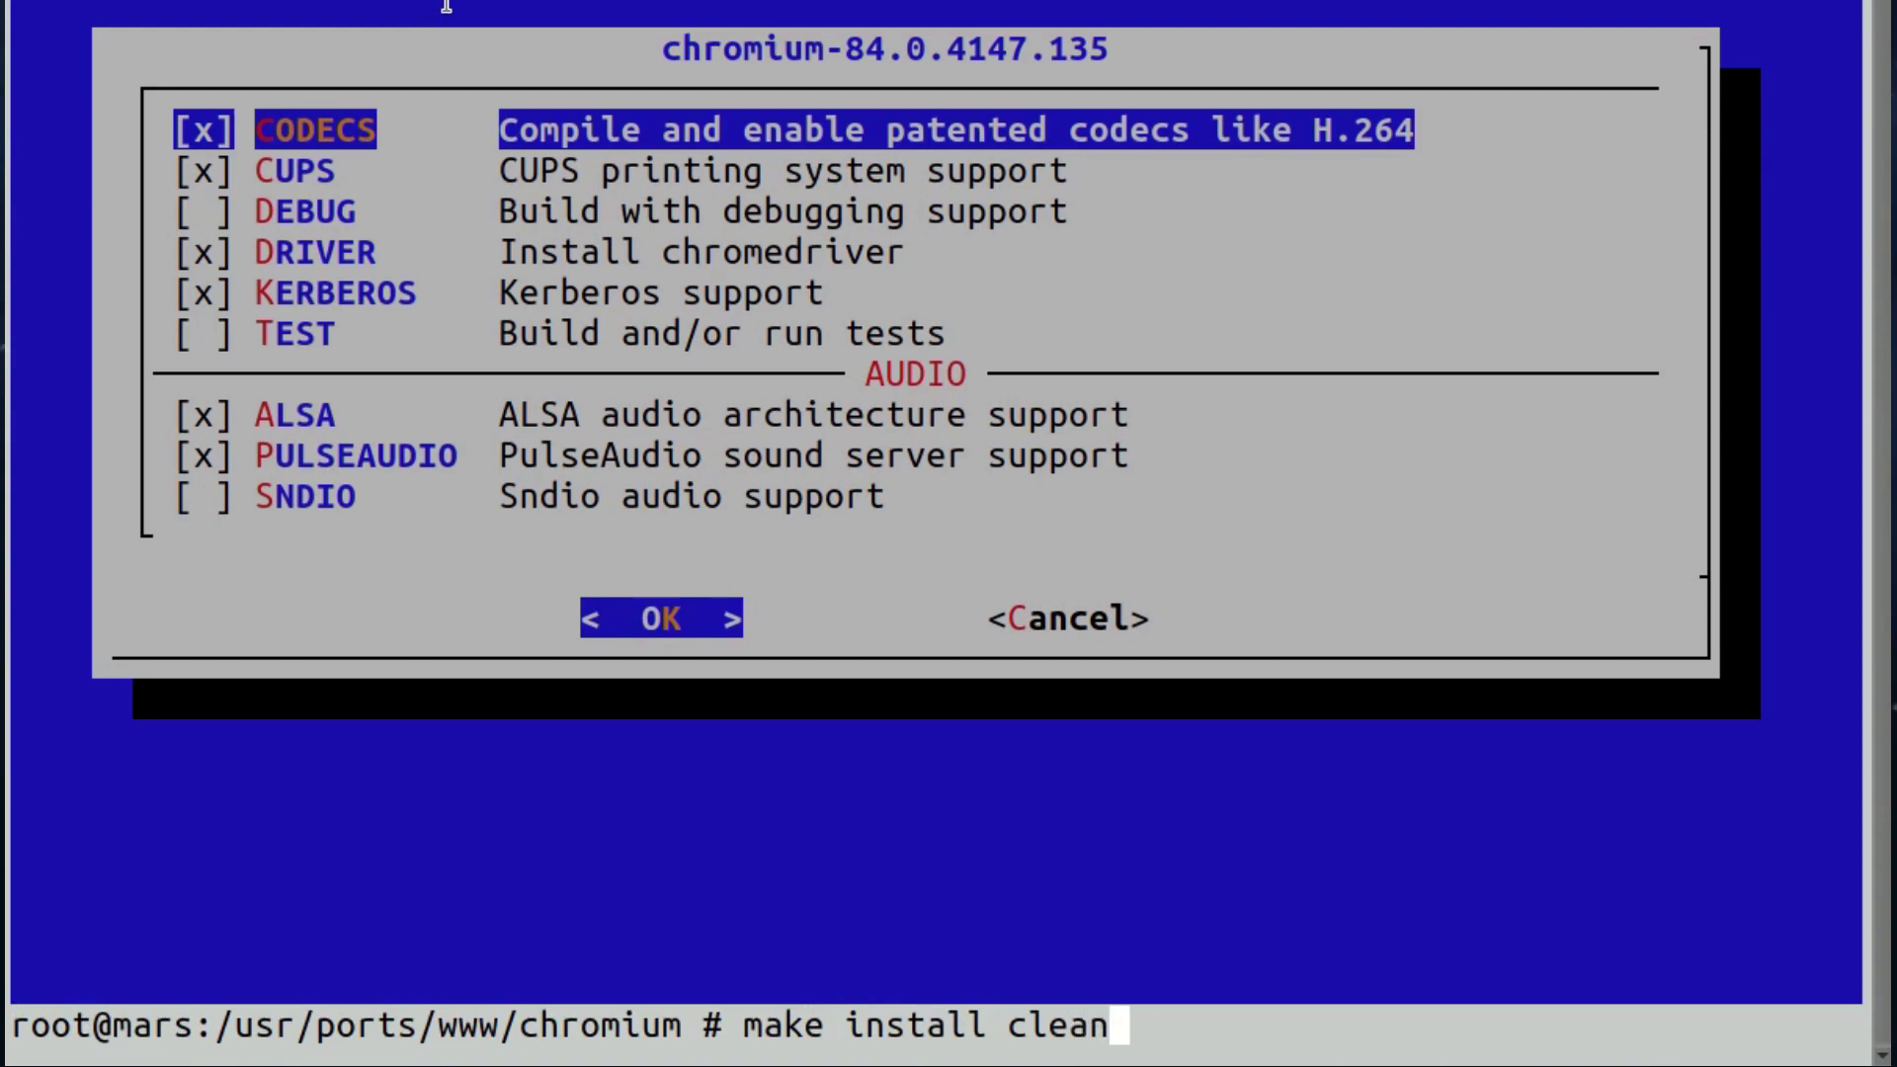
key("Return")
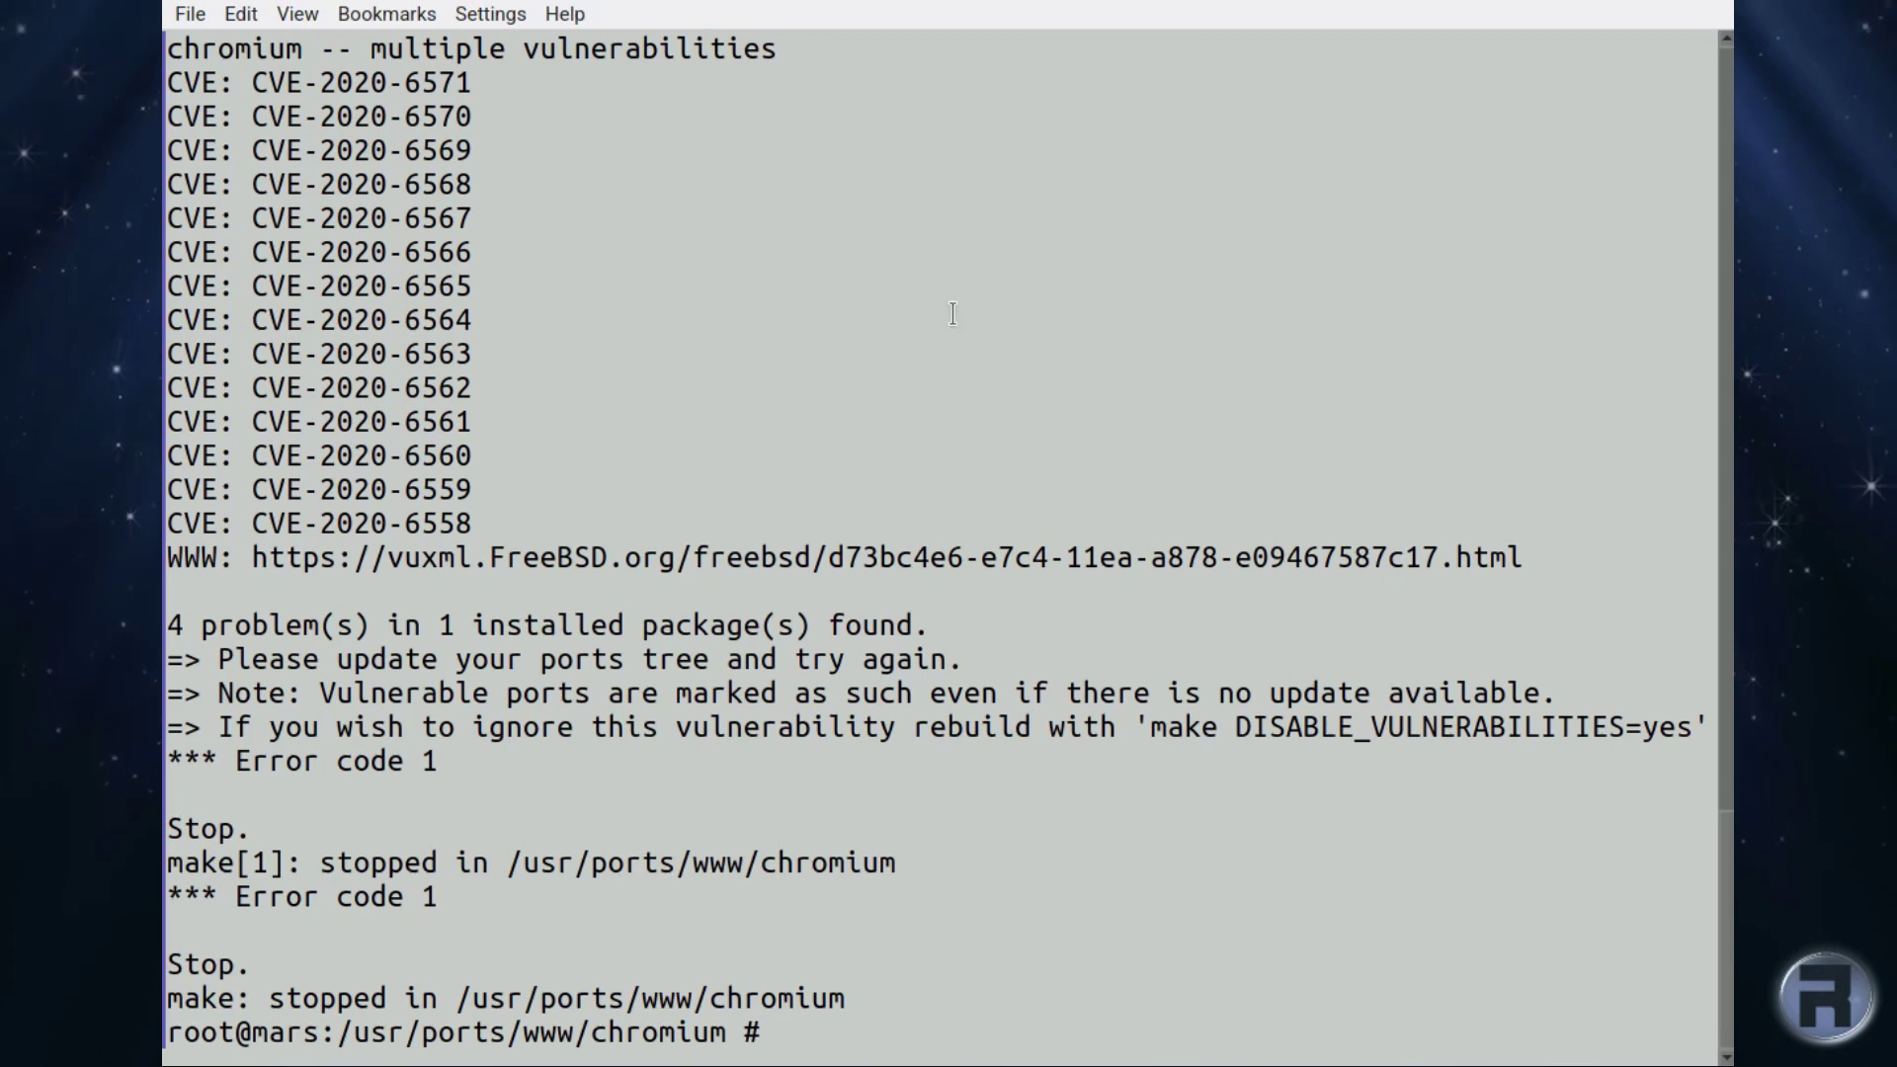
Scroll back through the make output to read chromium's list of CVE vulnerabilities.
scroll(586, 541, "up", 3)
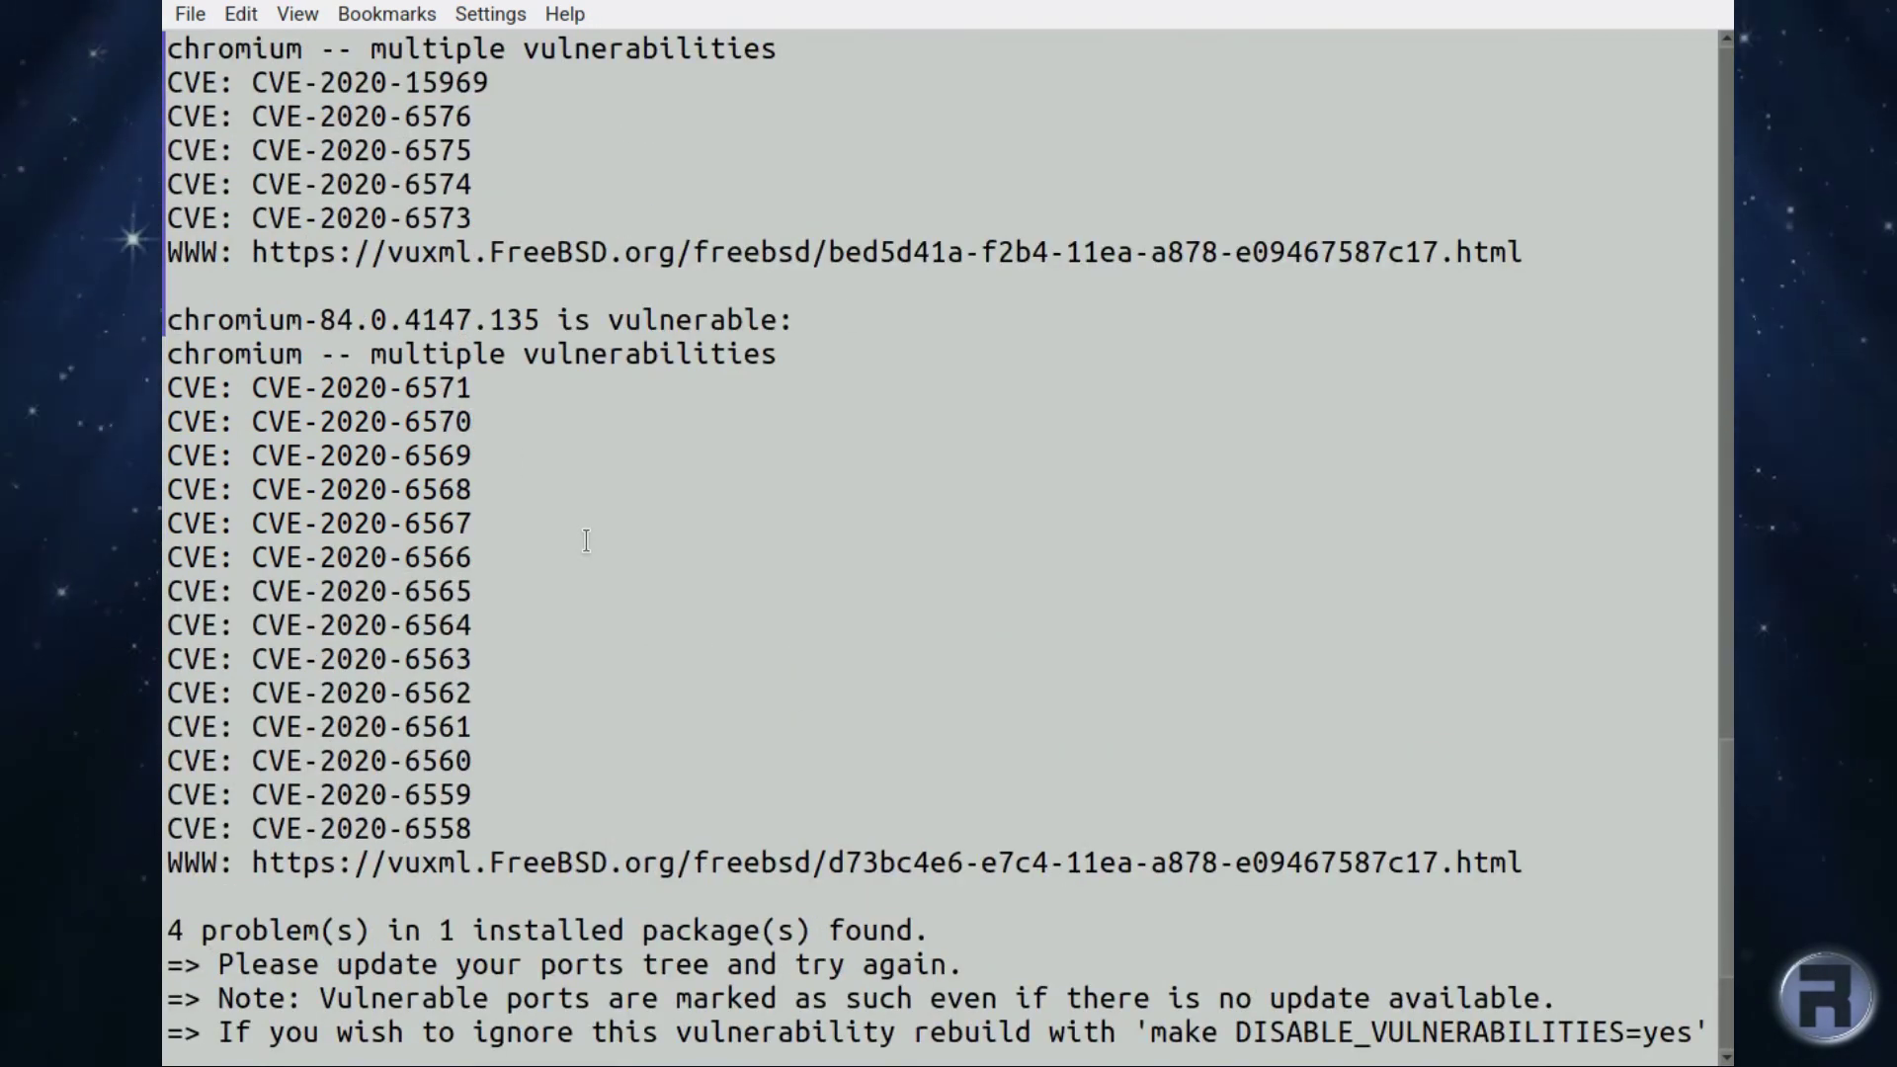
scroll(586, 540, "up", 3)
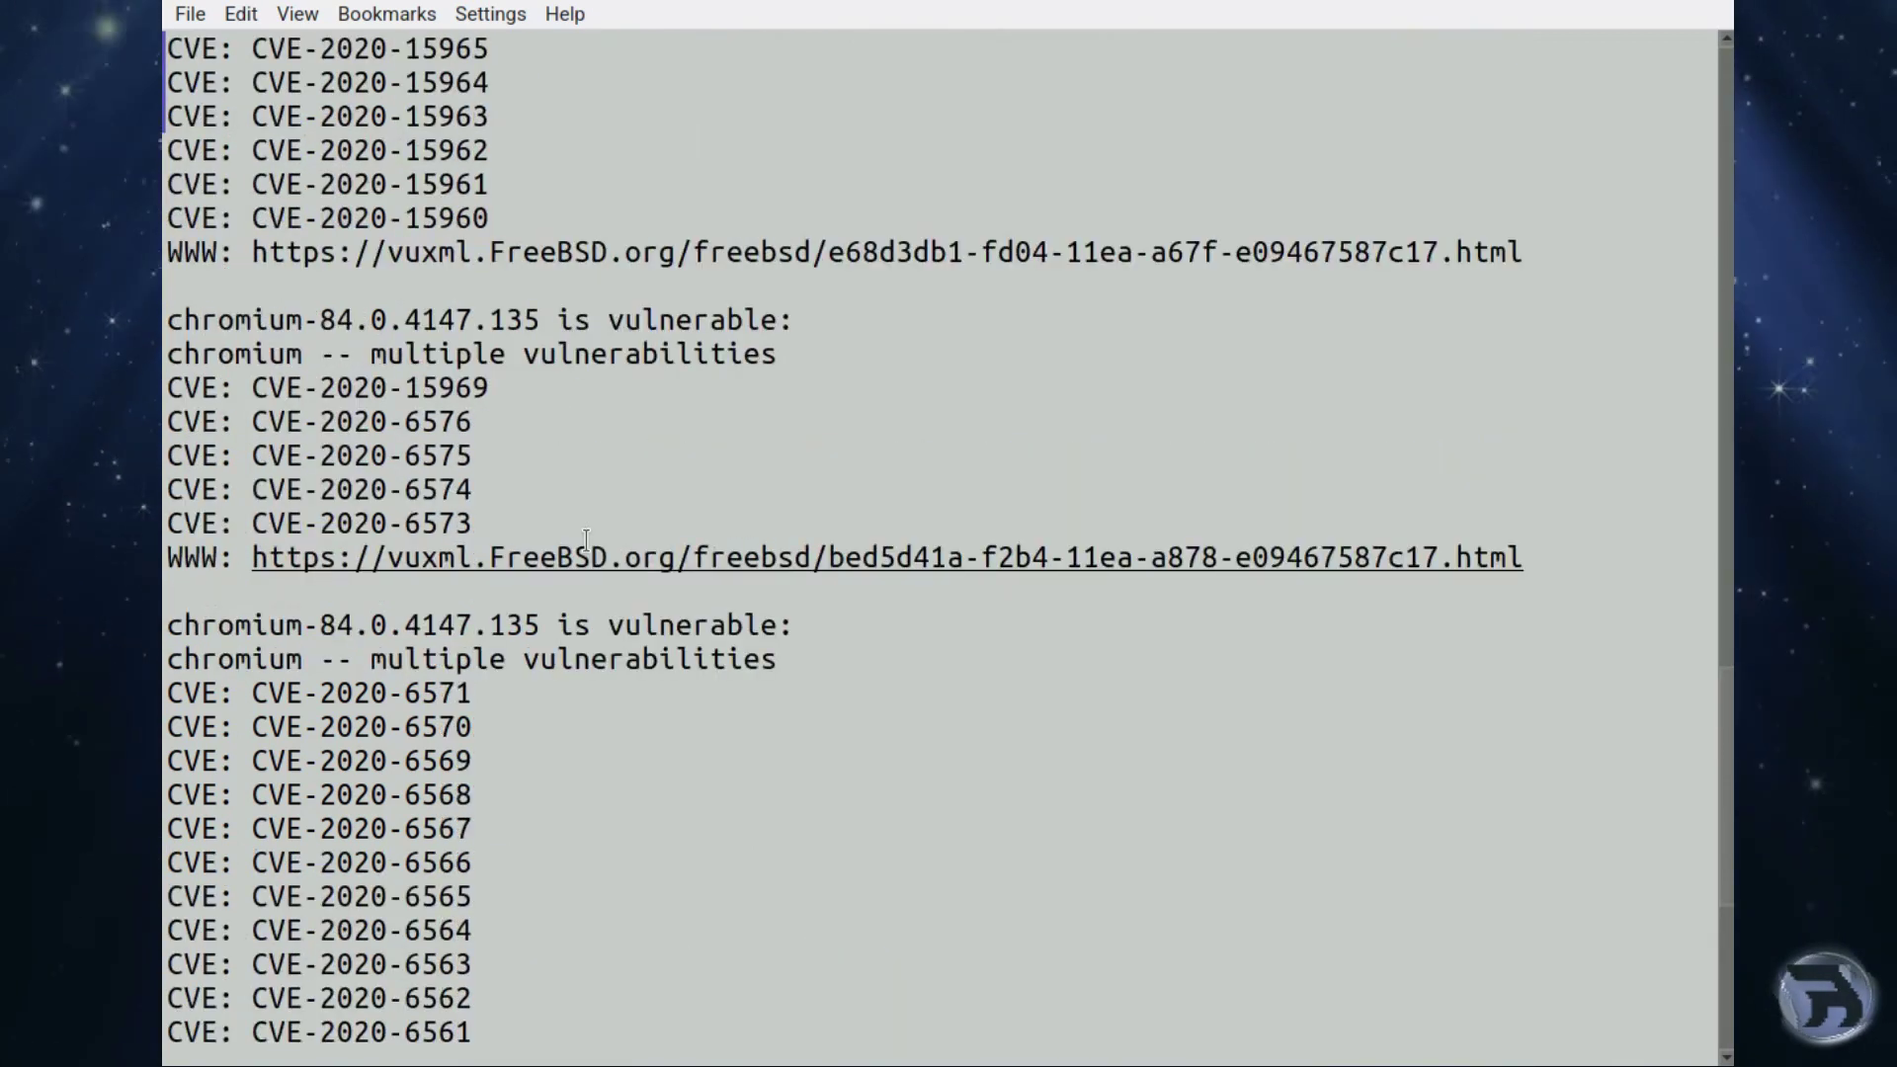
scroll(586, 540, "up", 4)
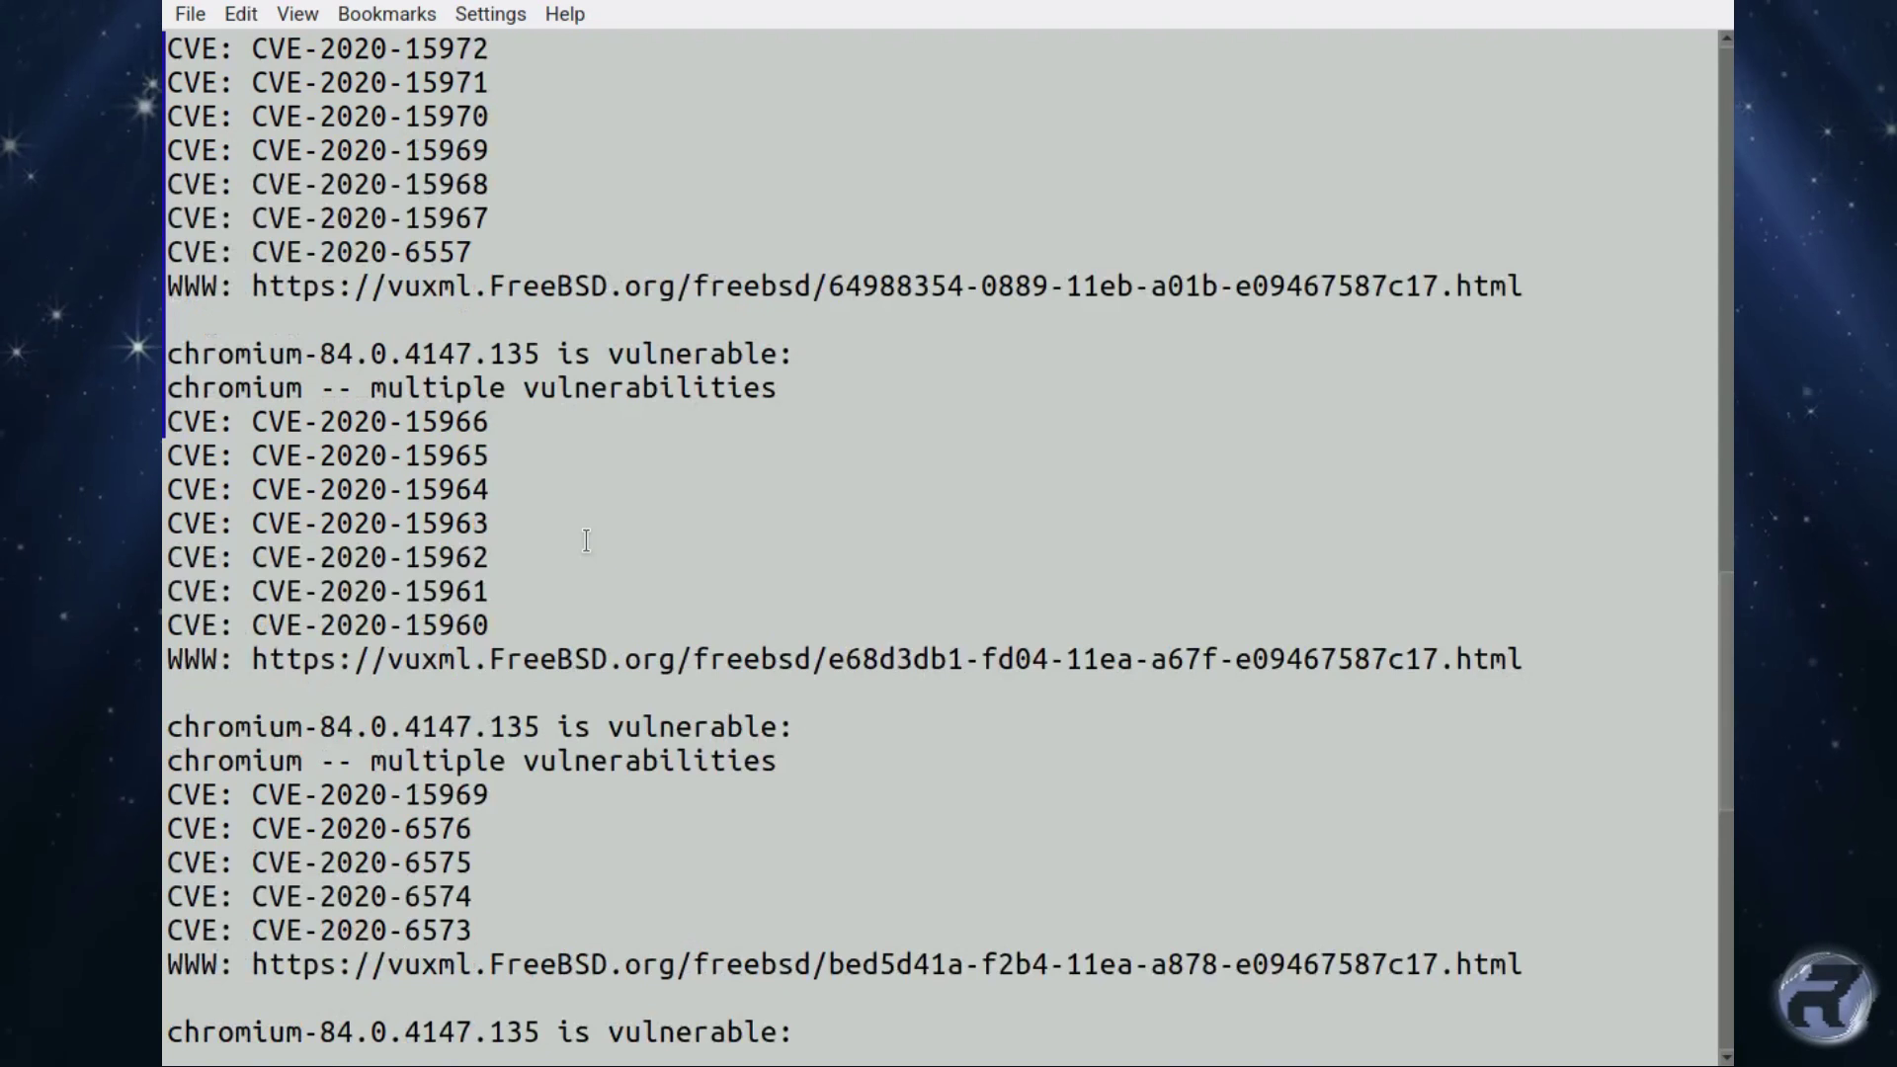
scroll(586, 540, "up", 11)
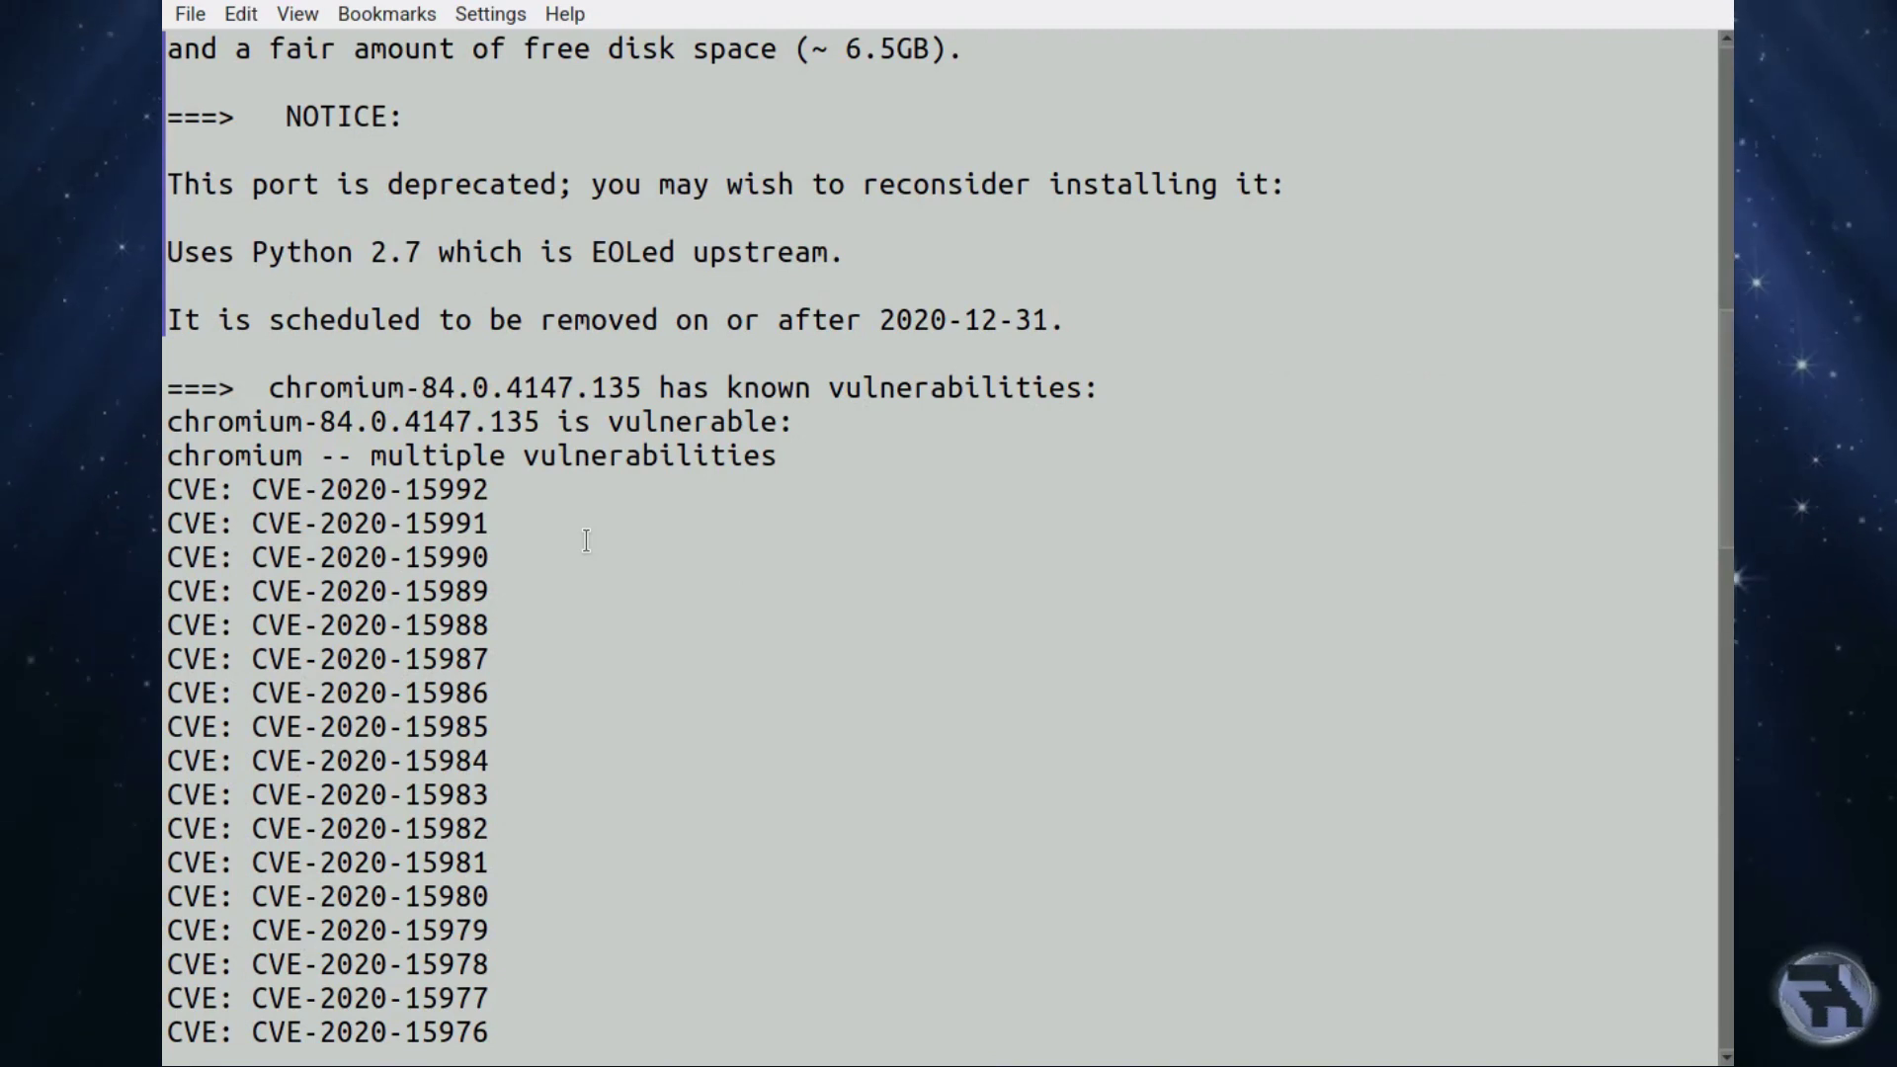
scroll(586, 541, "up", 4)
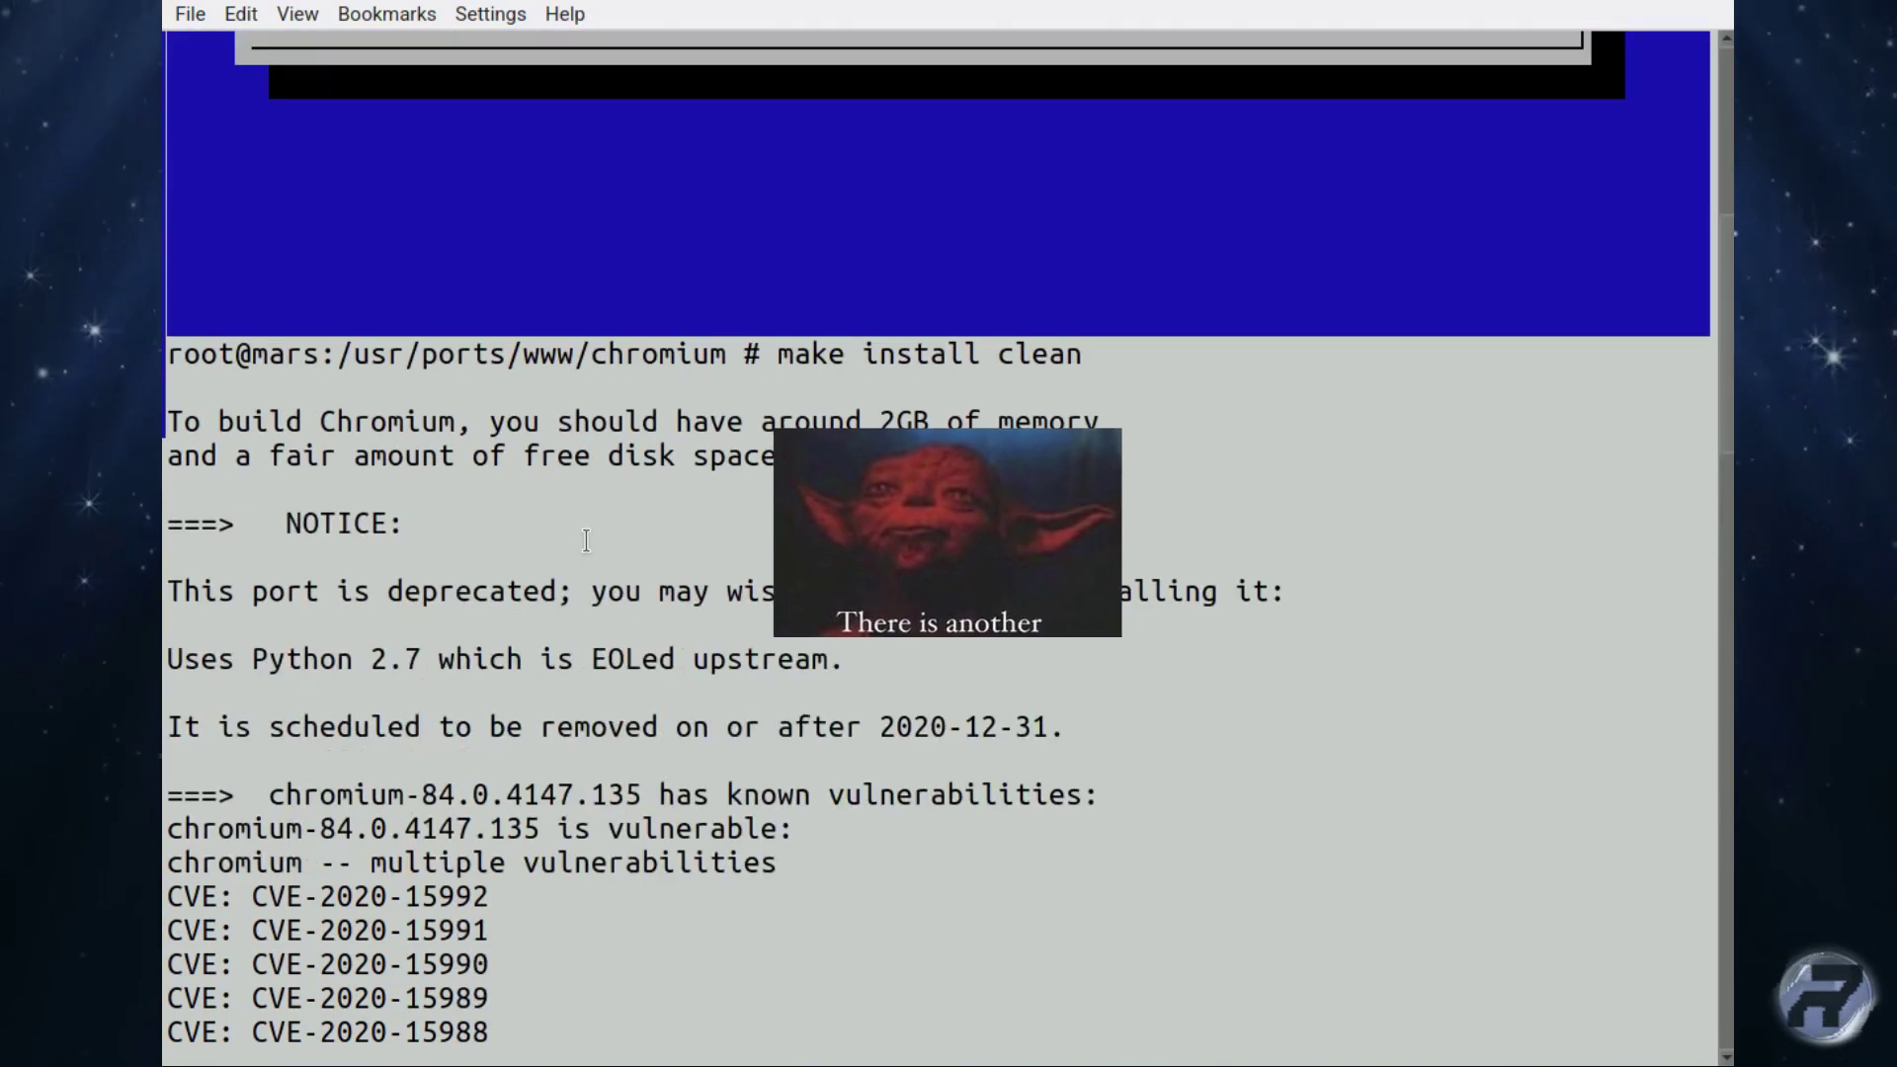
scroll(586, 541, "down", 18)
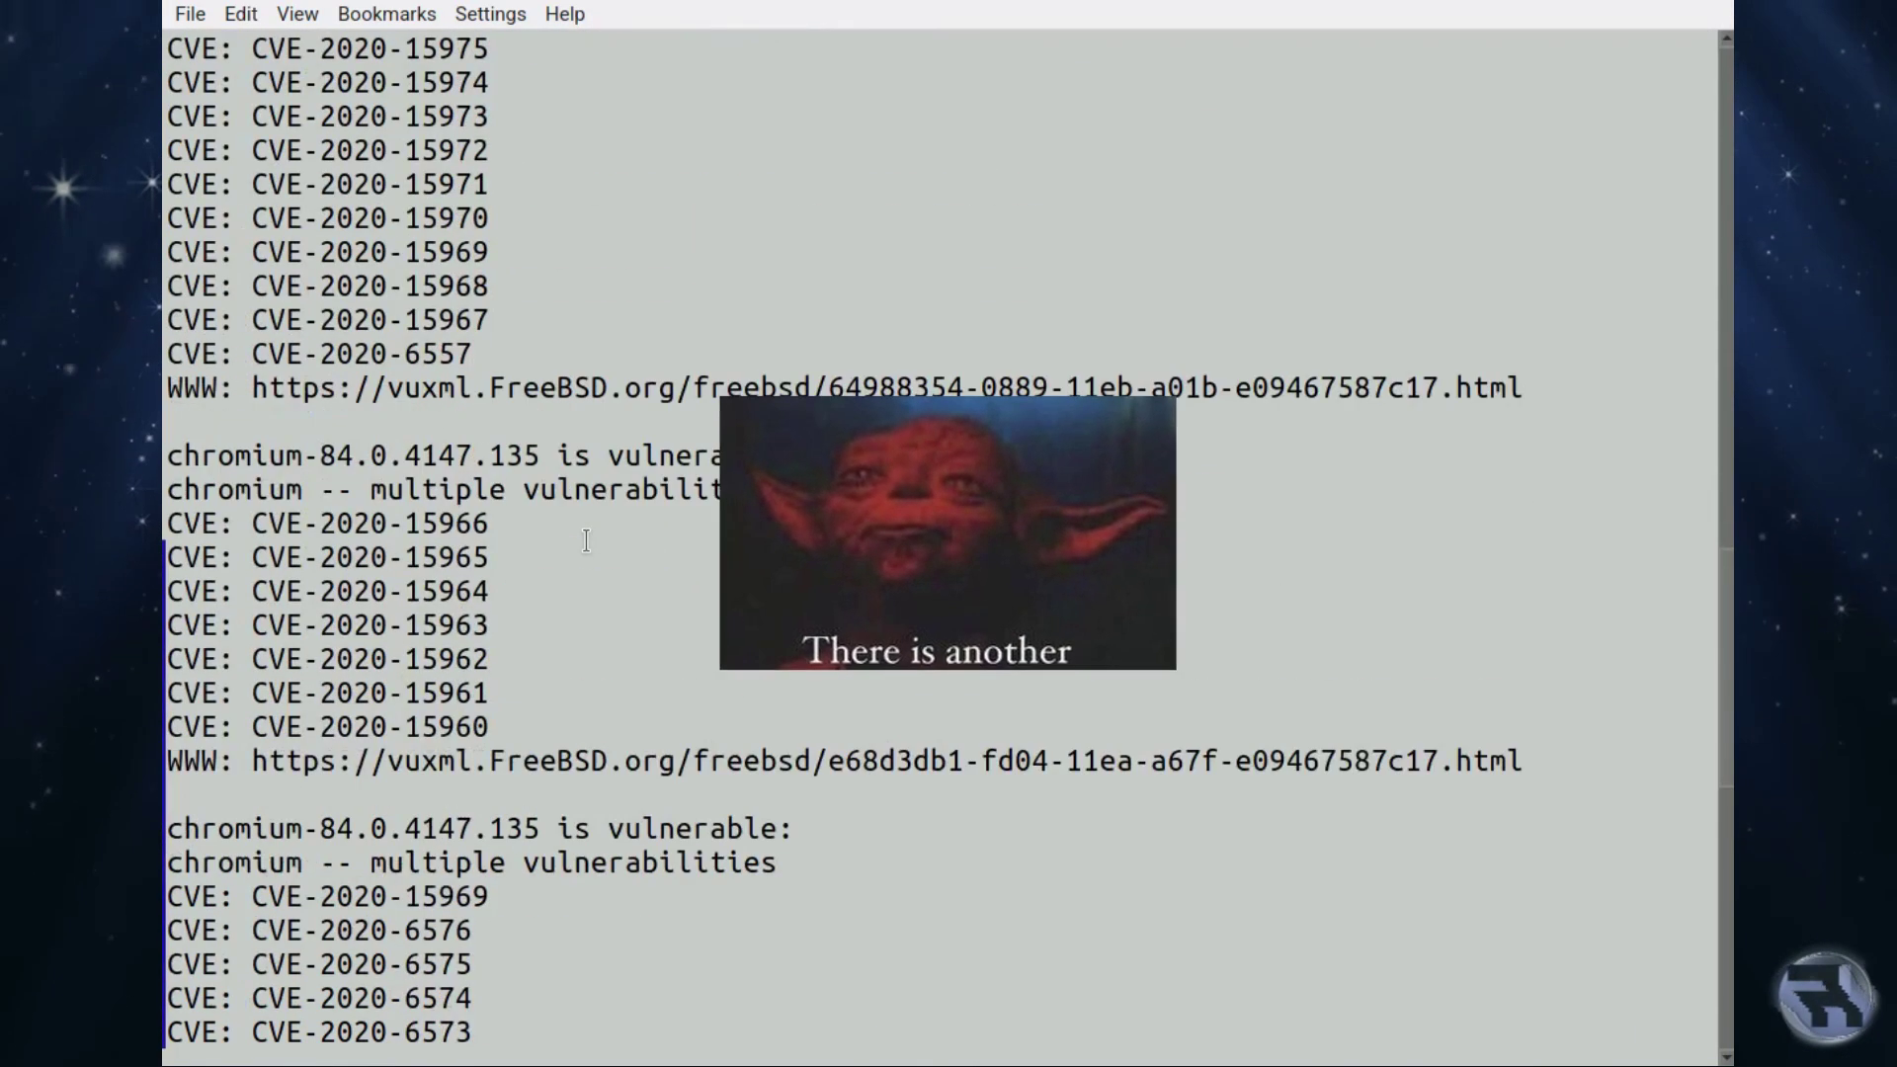
scroll(586, 541, "down", 7)
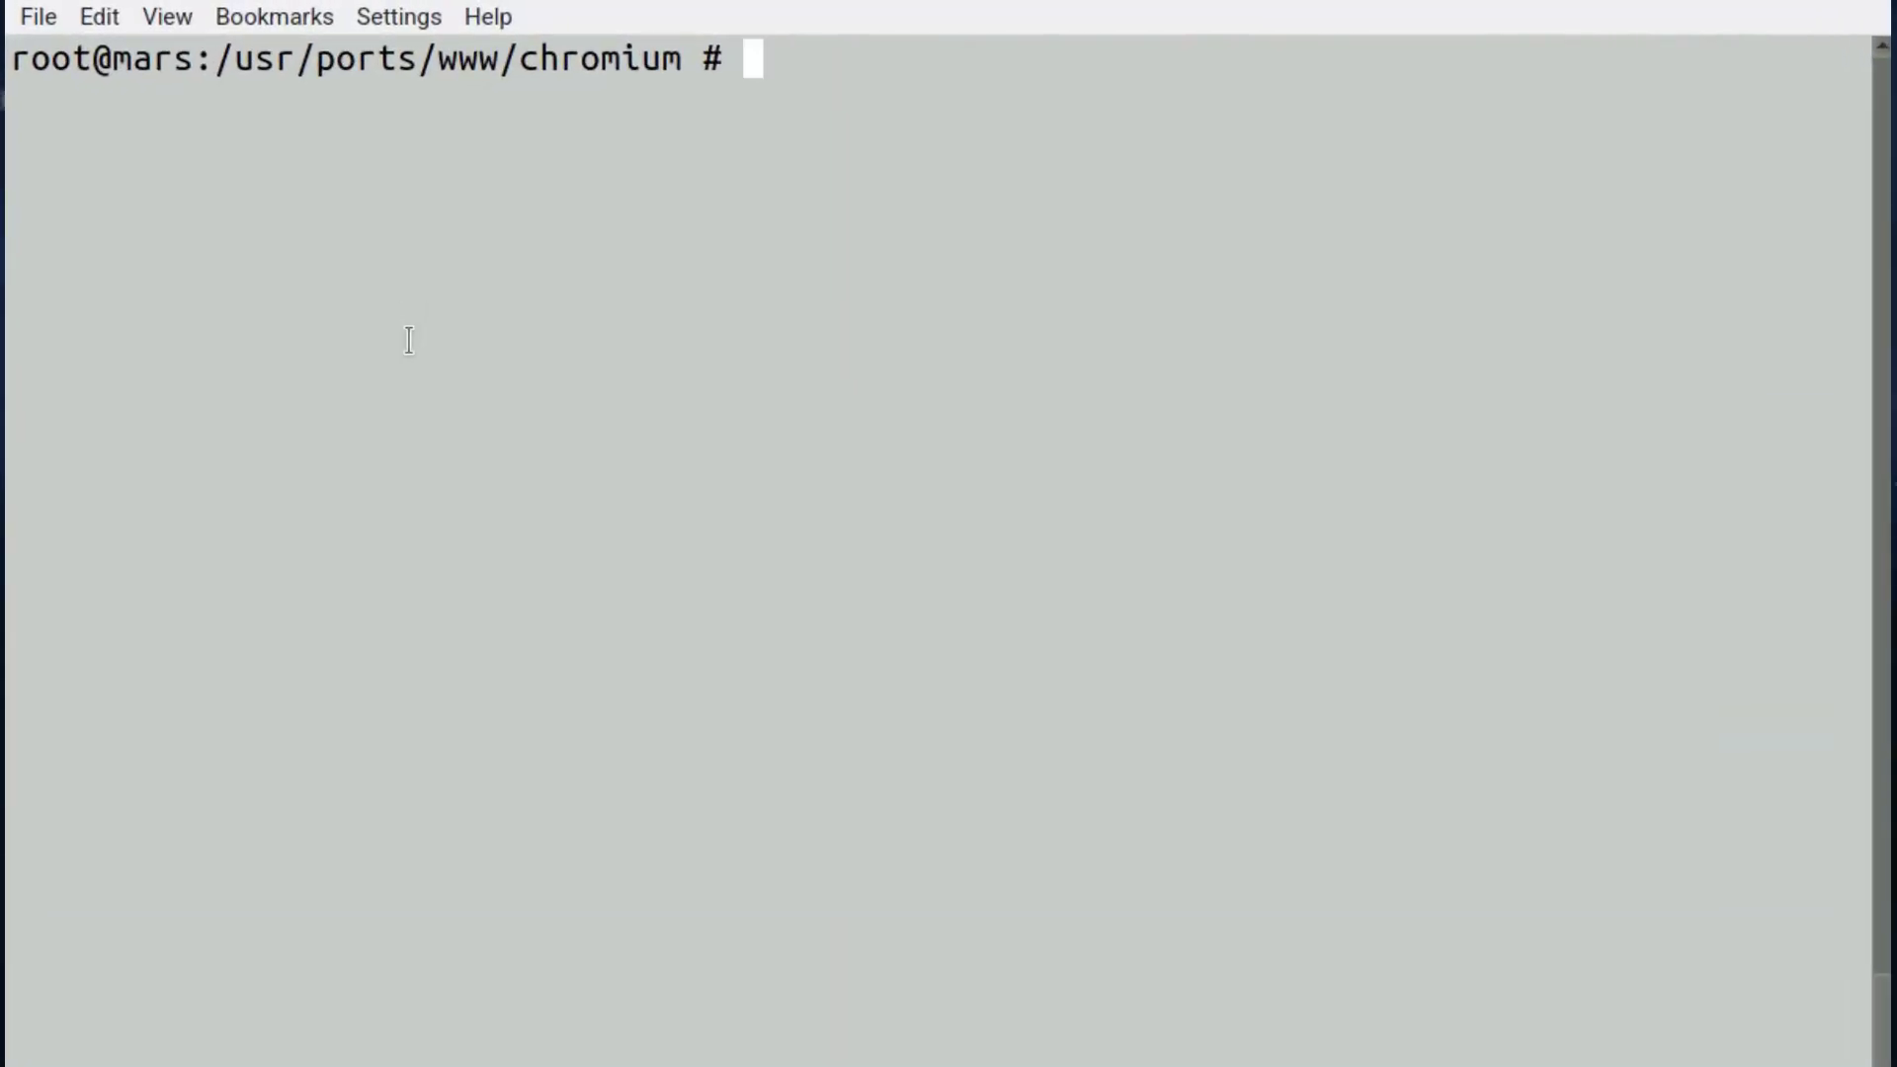
Install the iridium-browser package with pkg install, answering y to proceed.
type("pk")
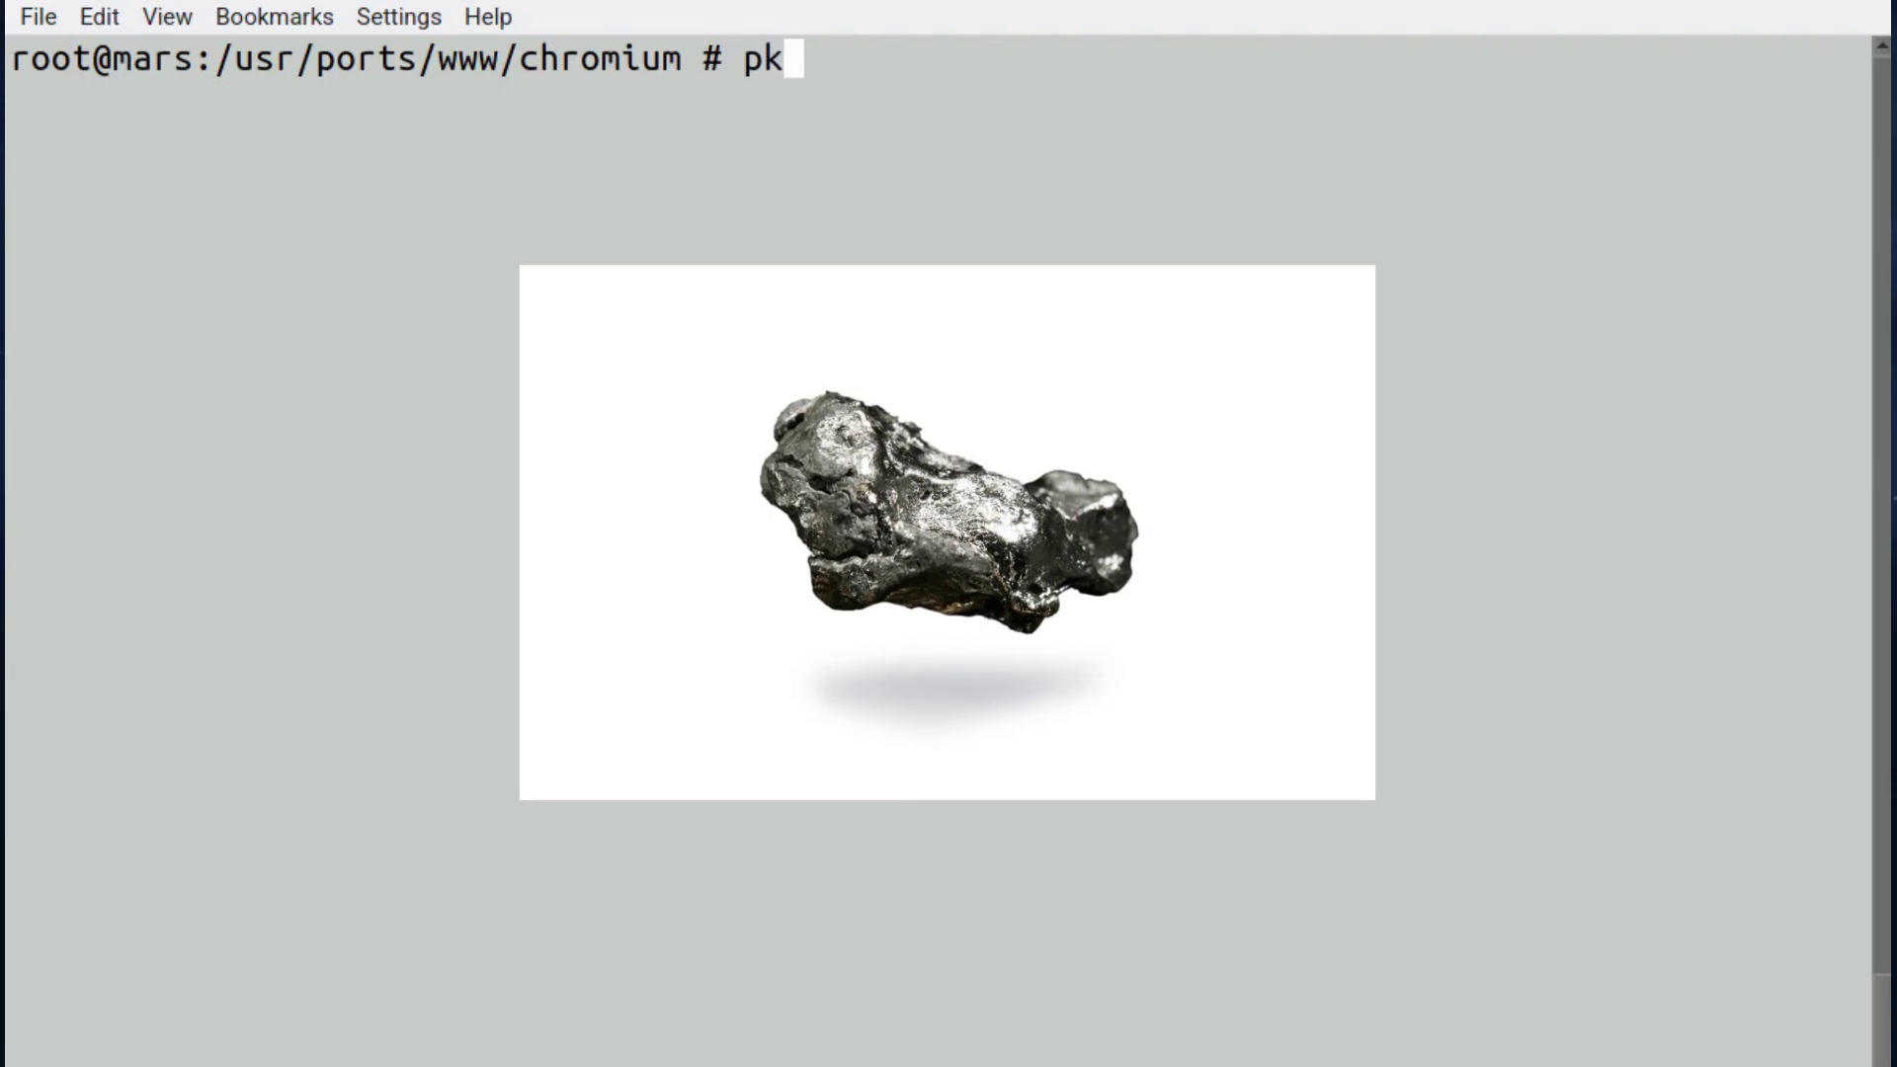
type("g search")
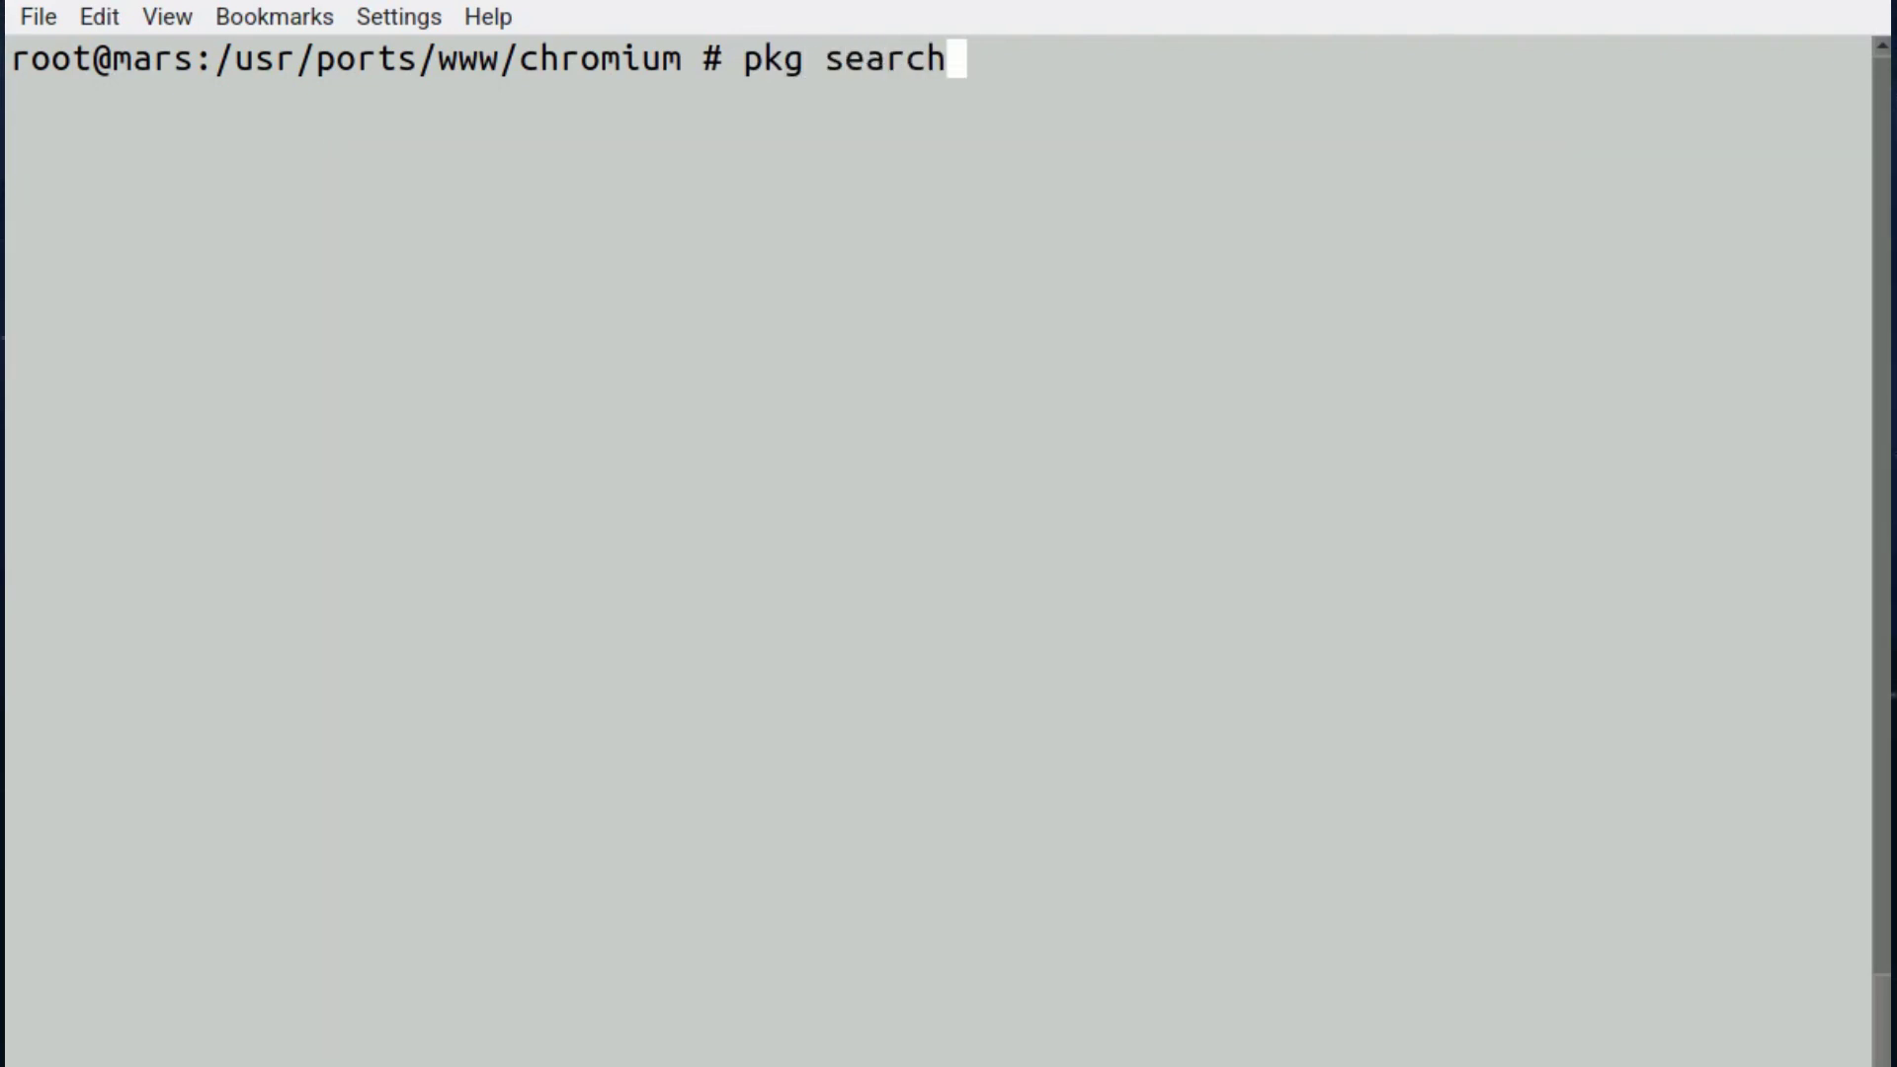
type(" iri")
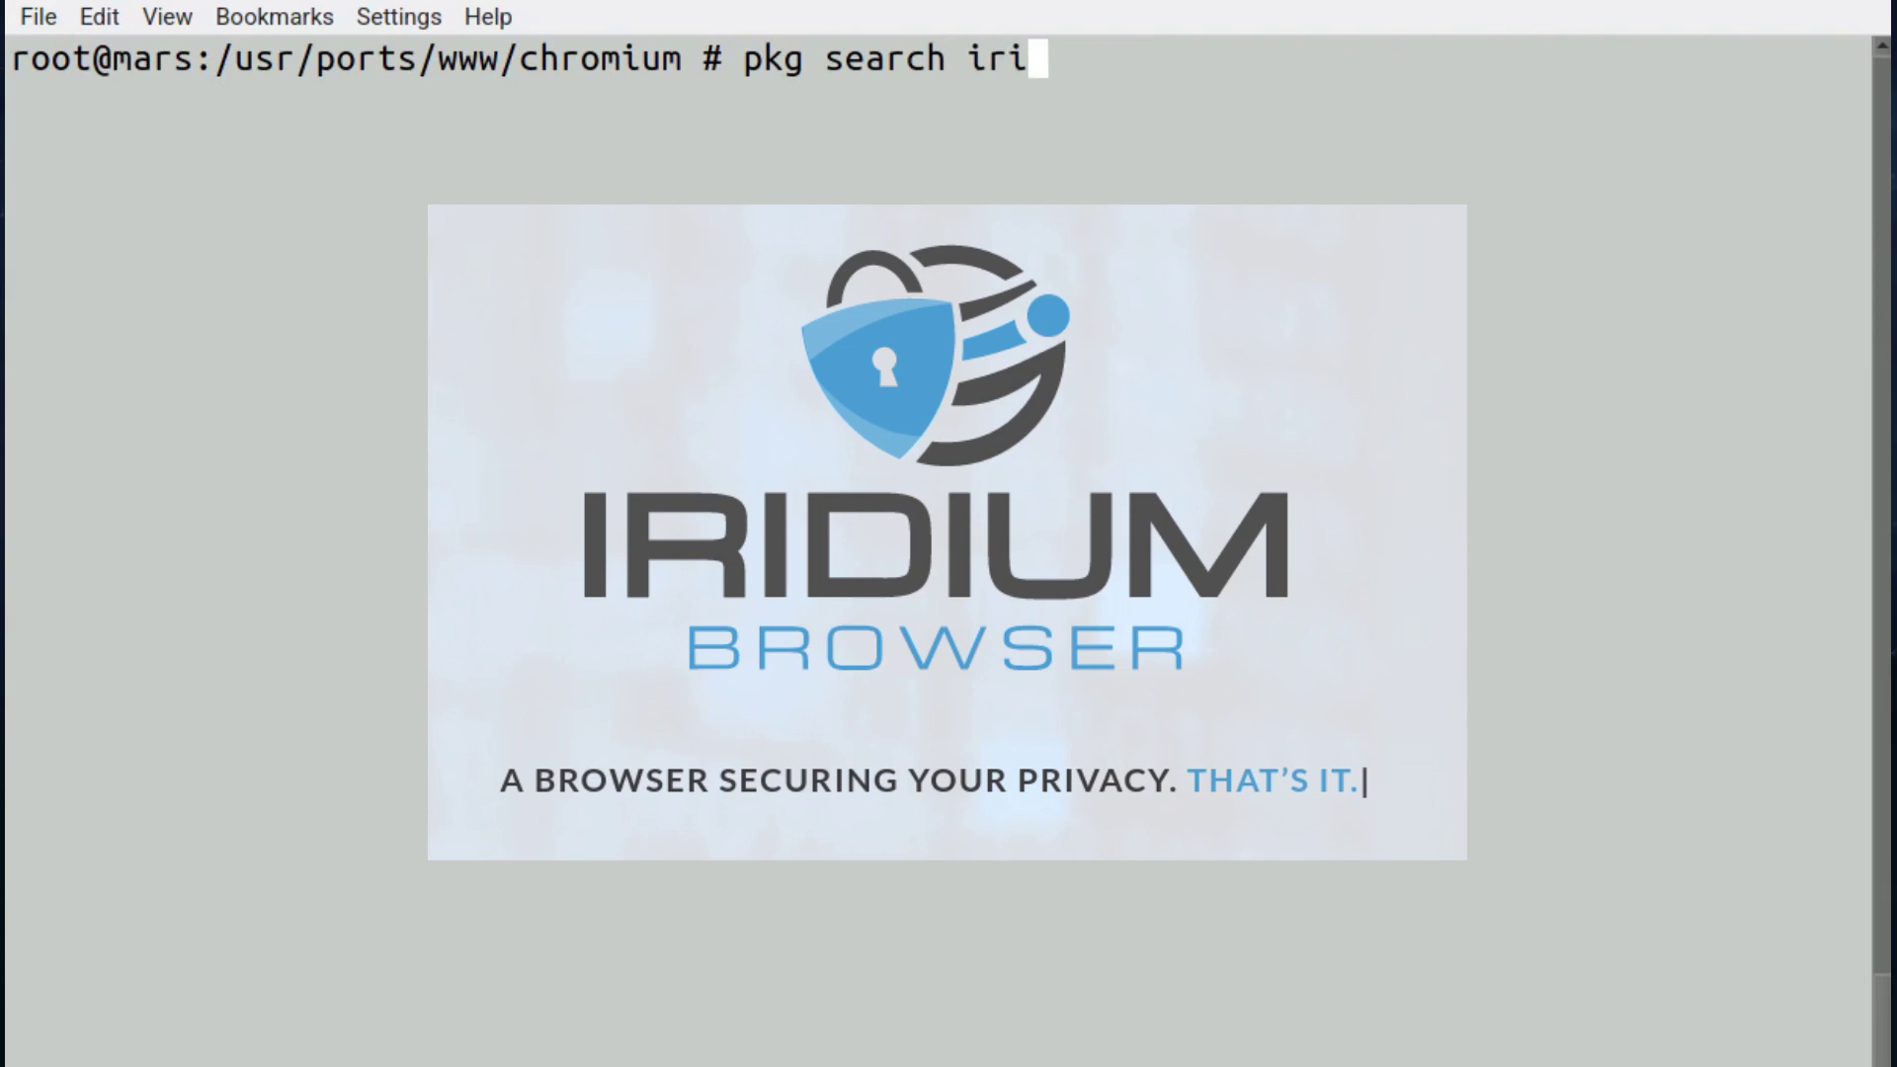
type("dium-browser")
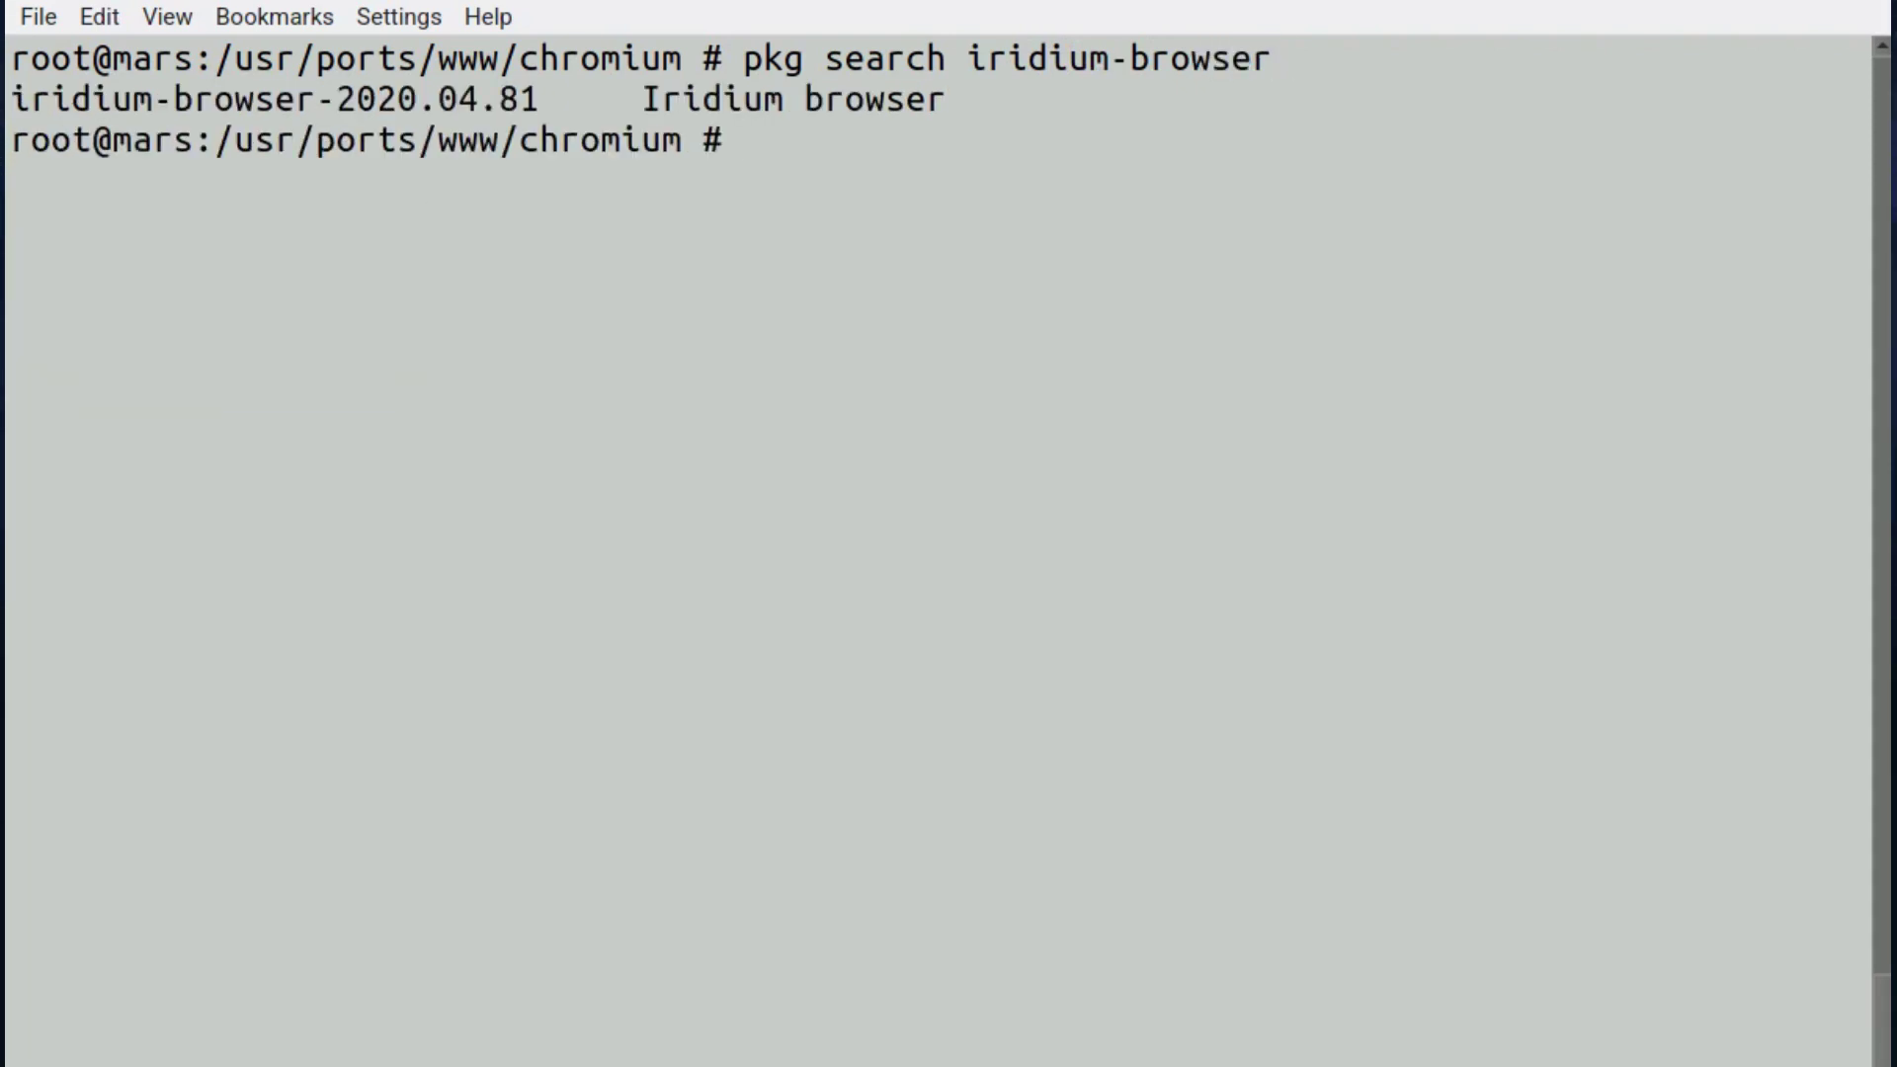
type("pkg")
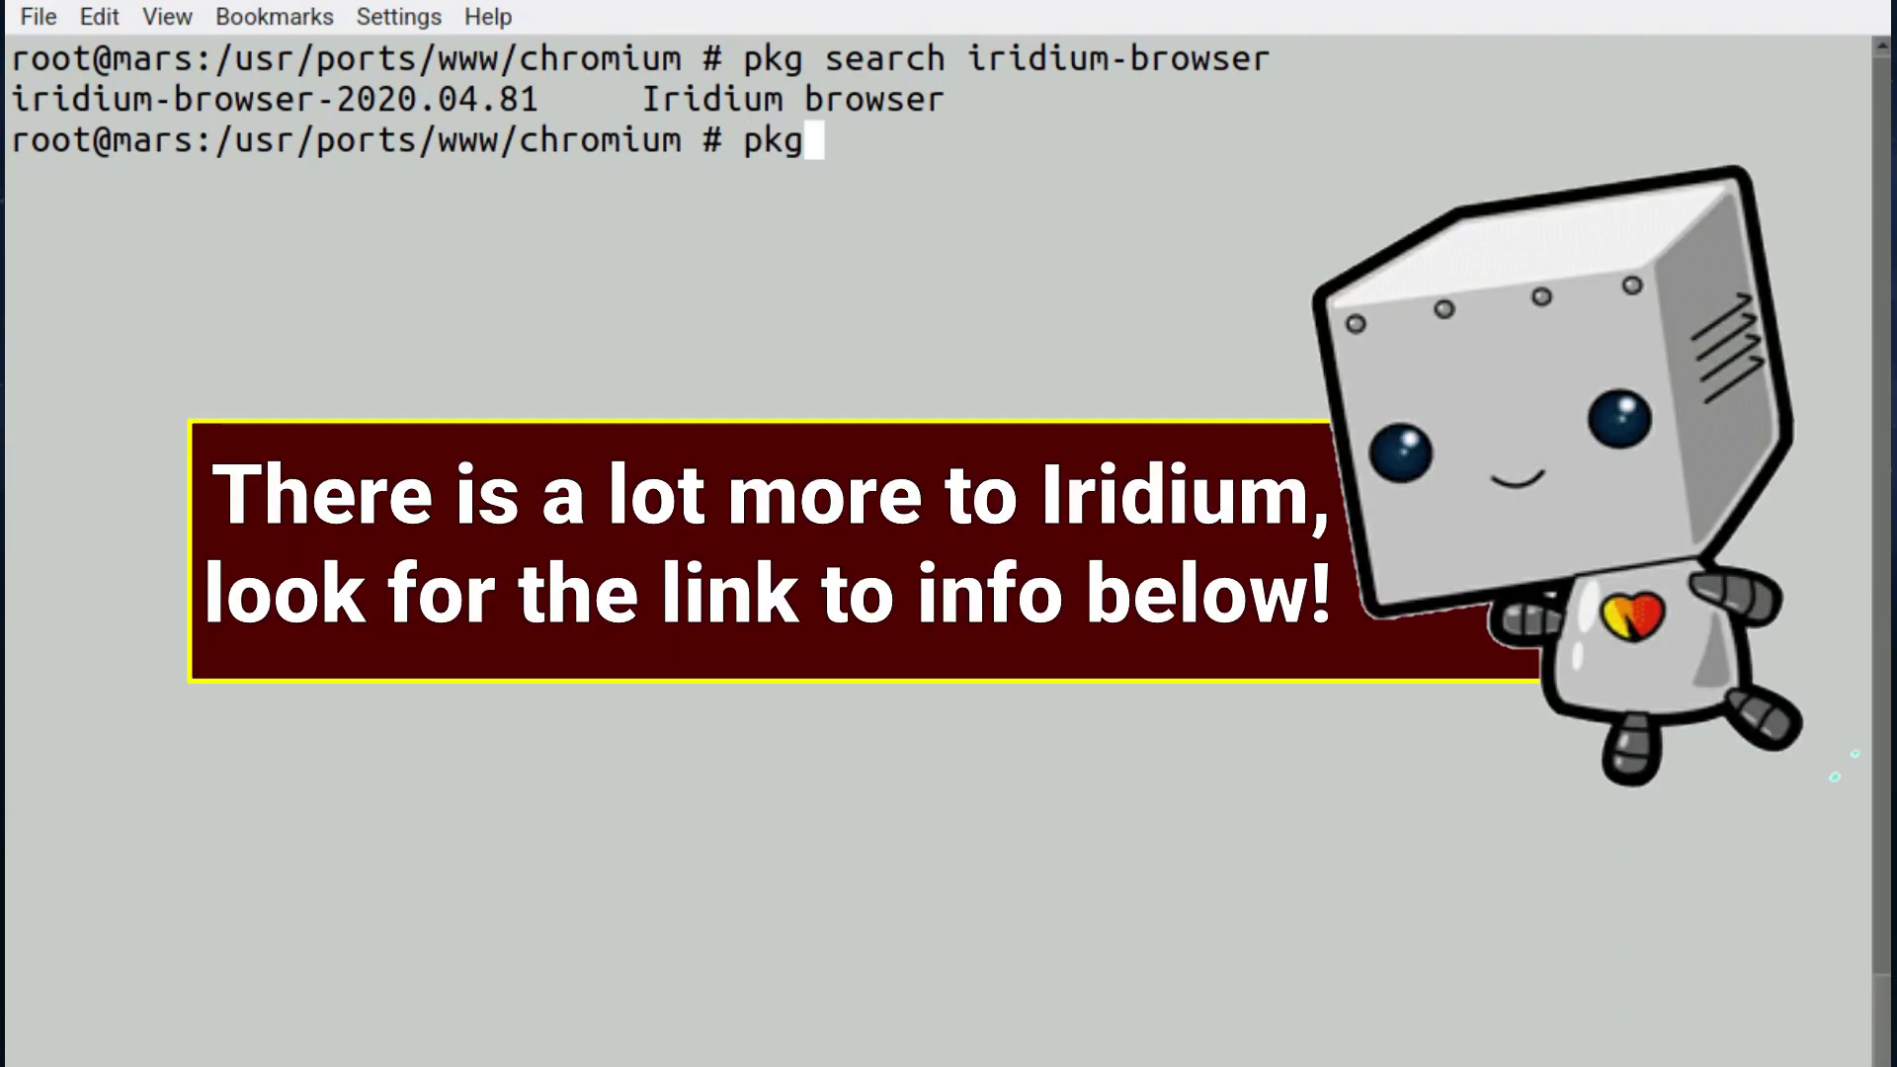
type(" install")
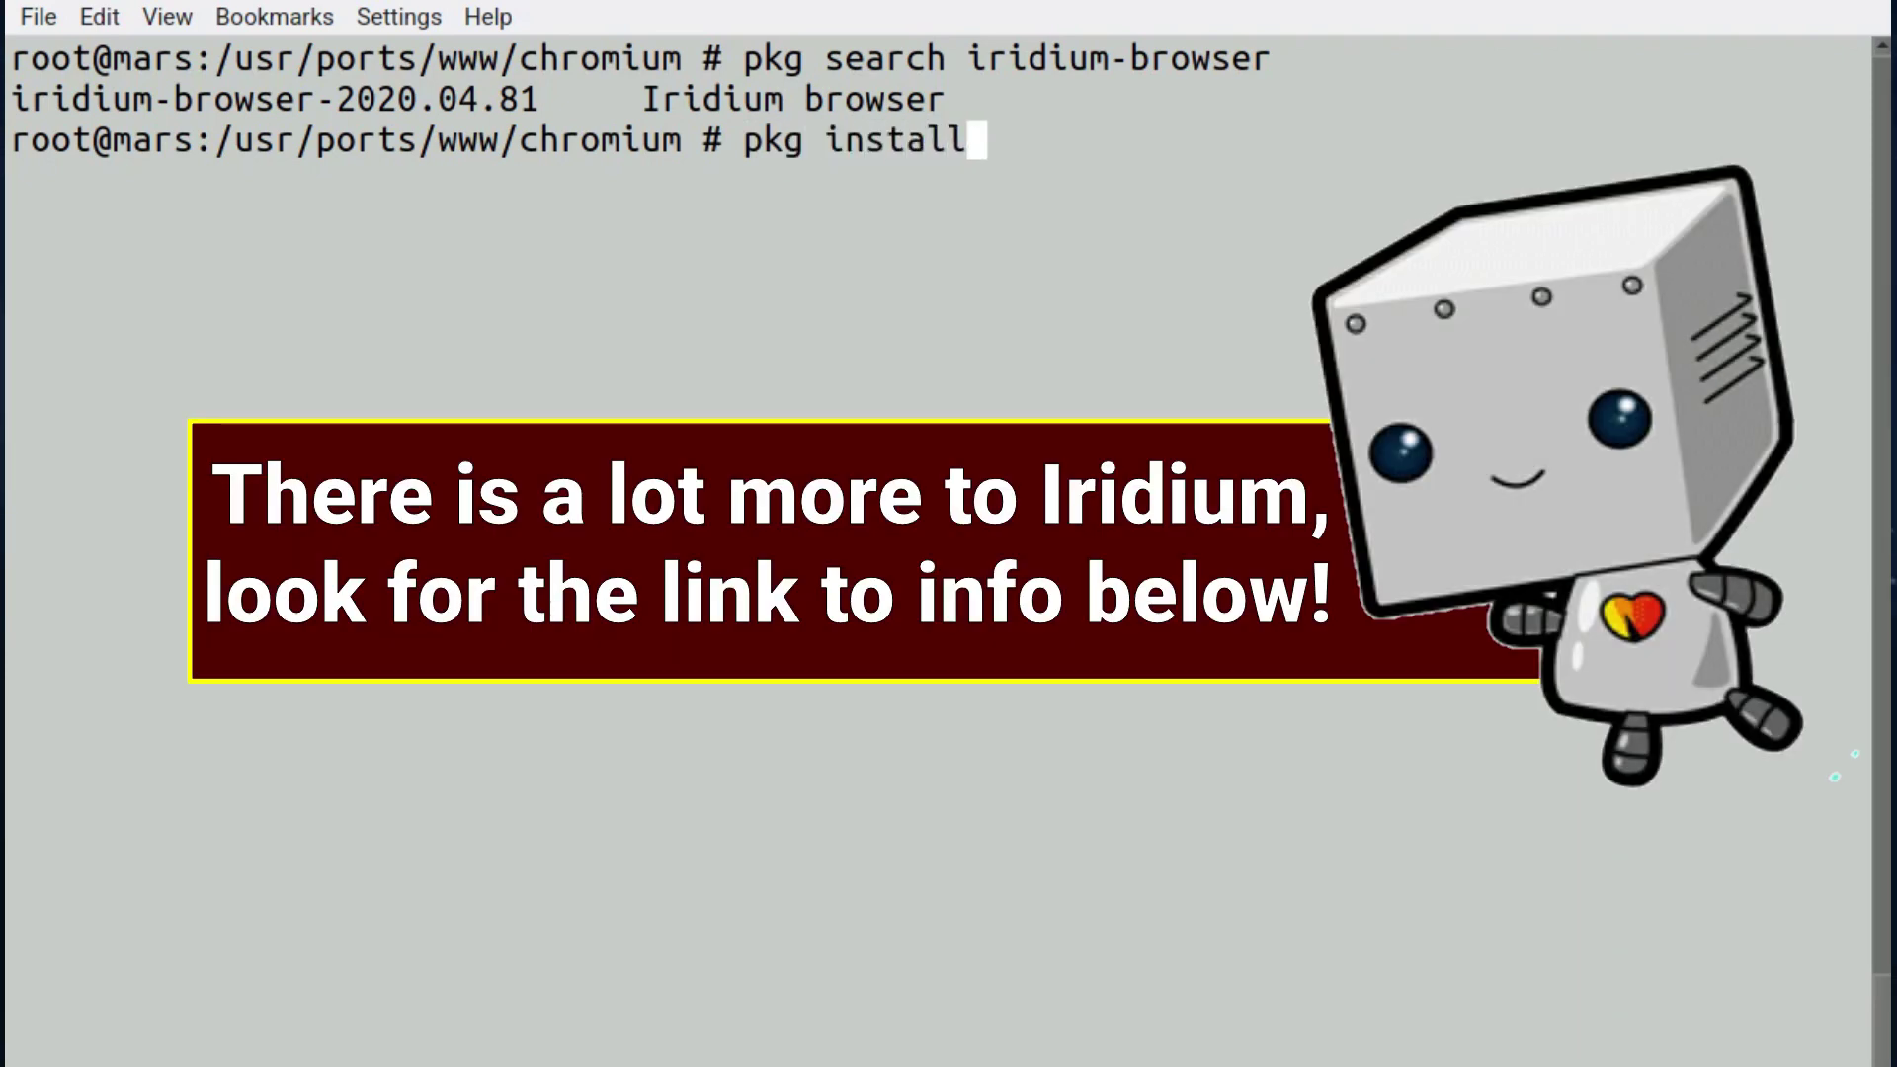
type(" ir")
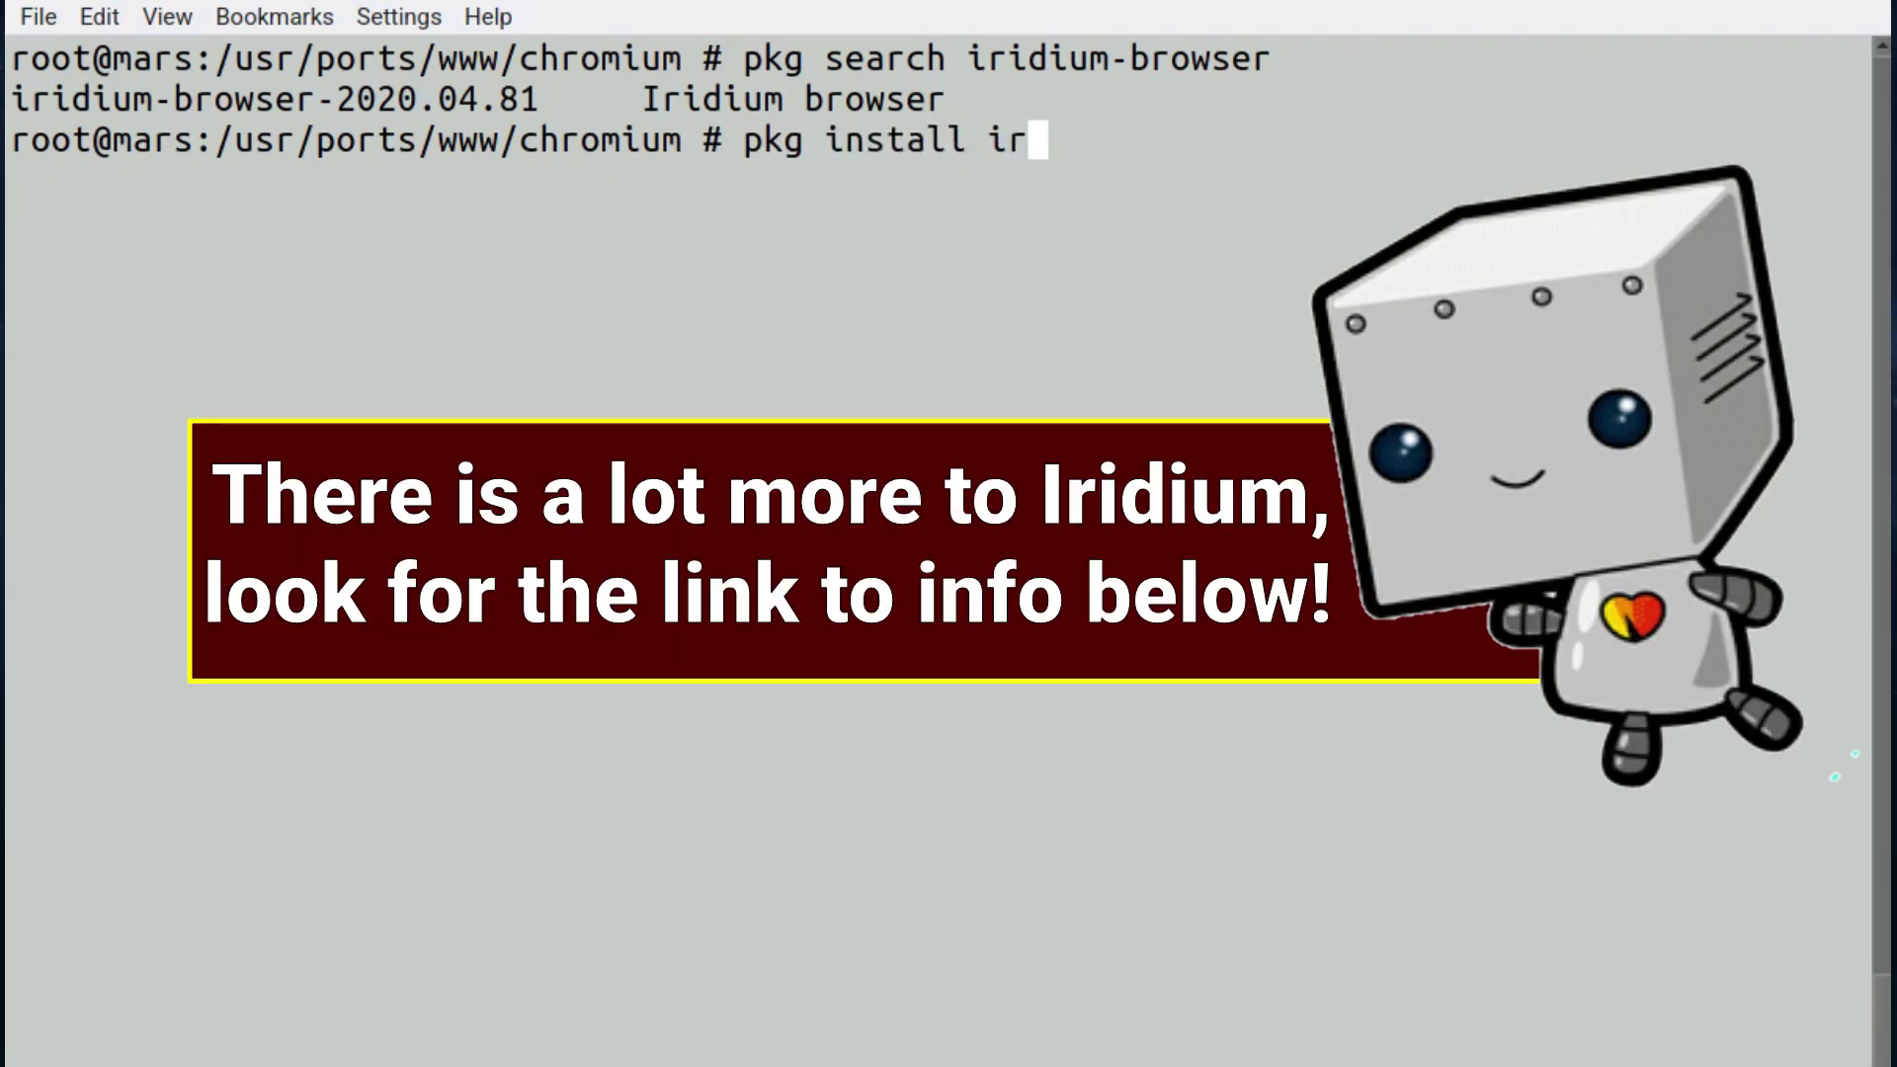
type("idium-")
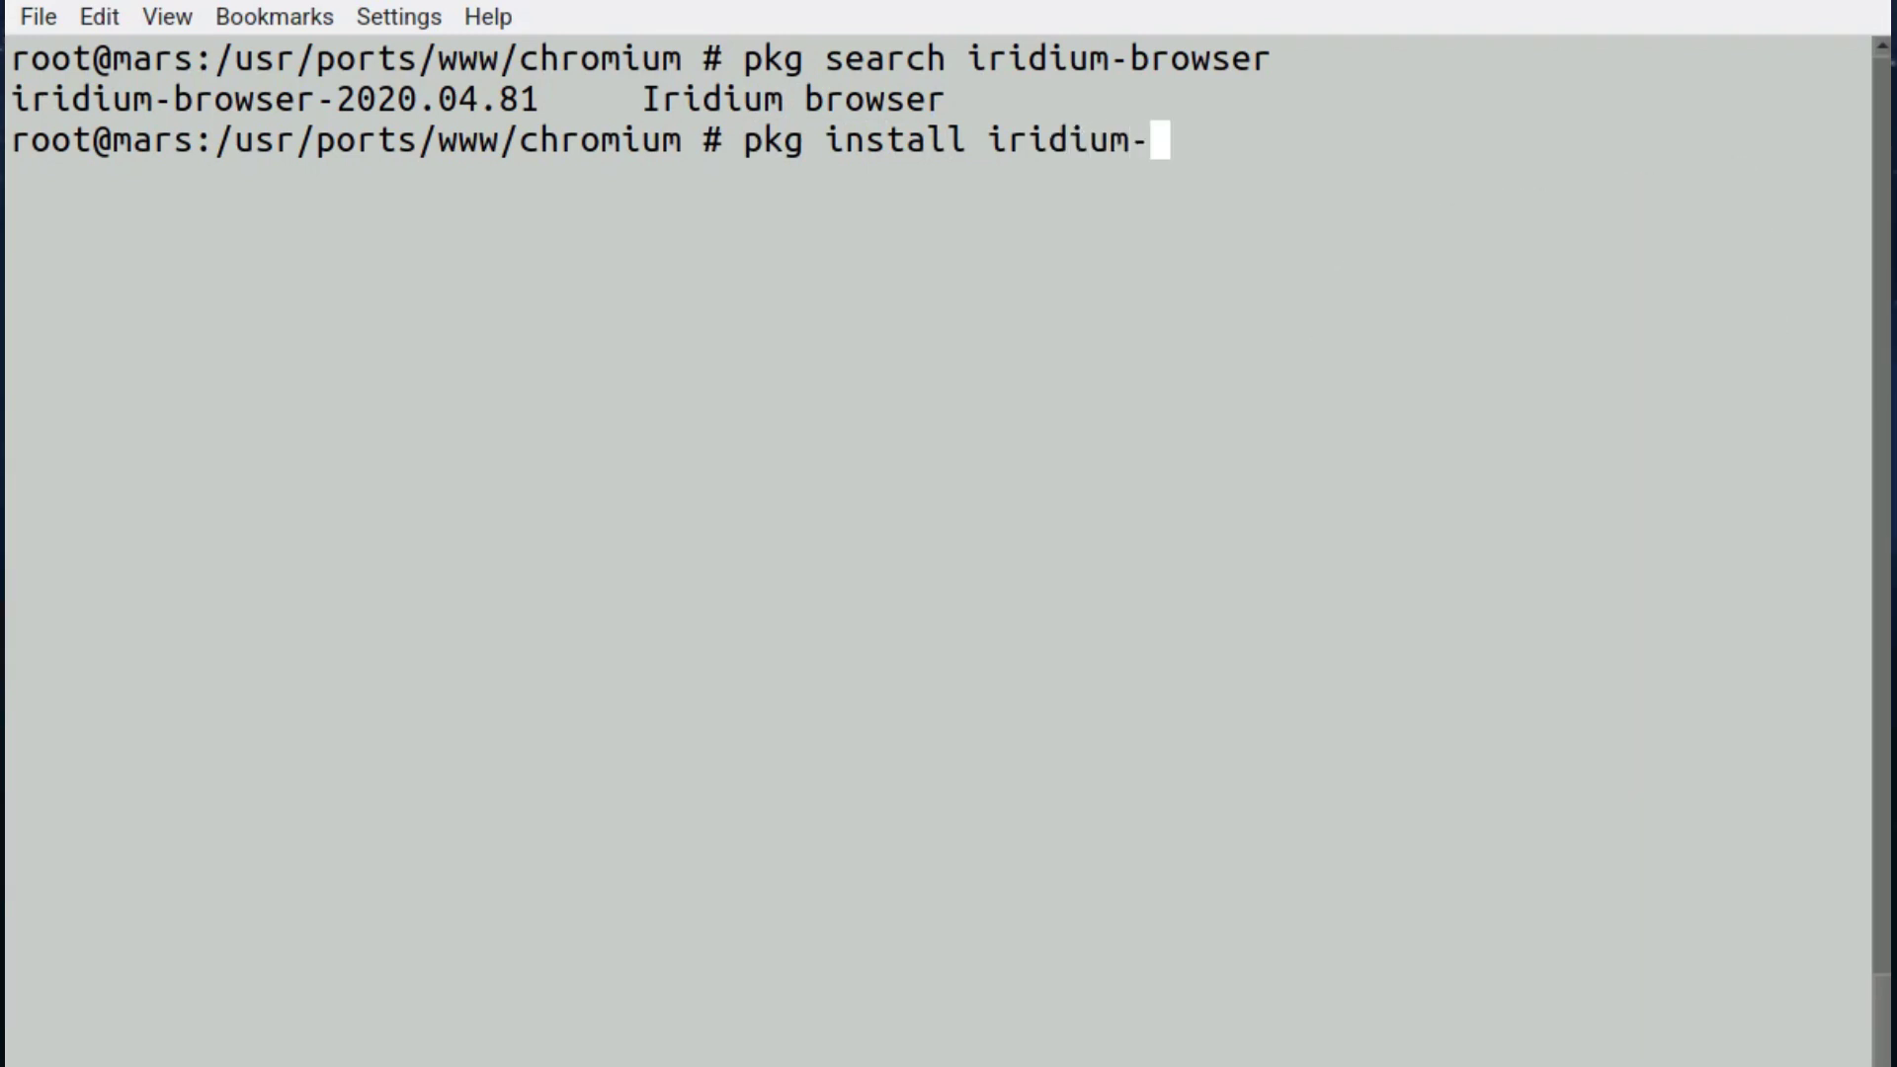
type("browser")
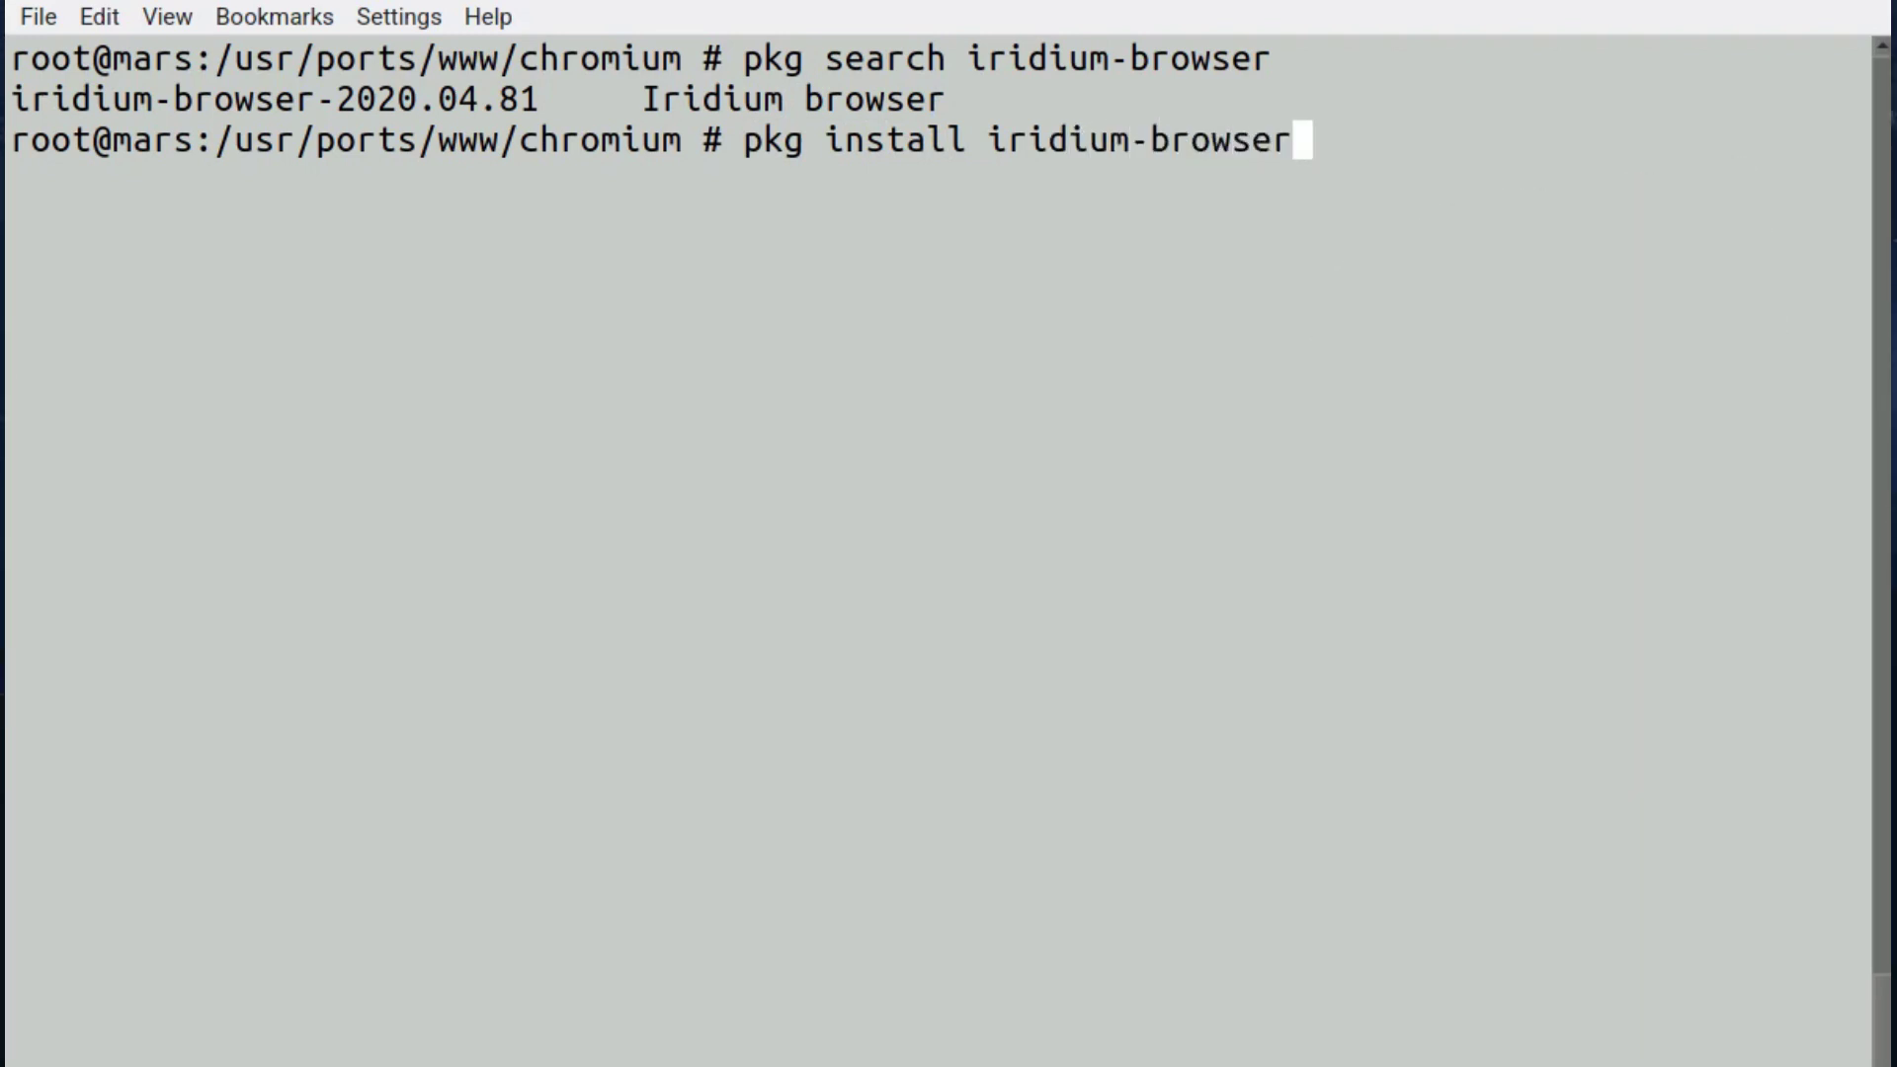
key("Return")
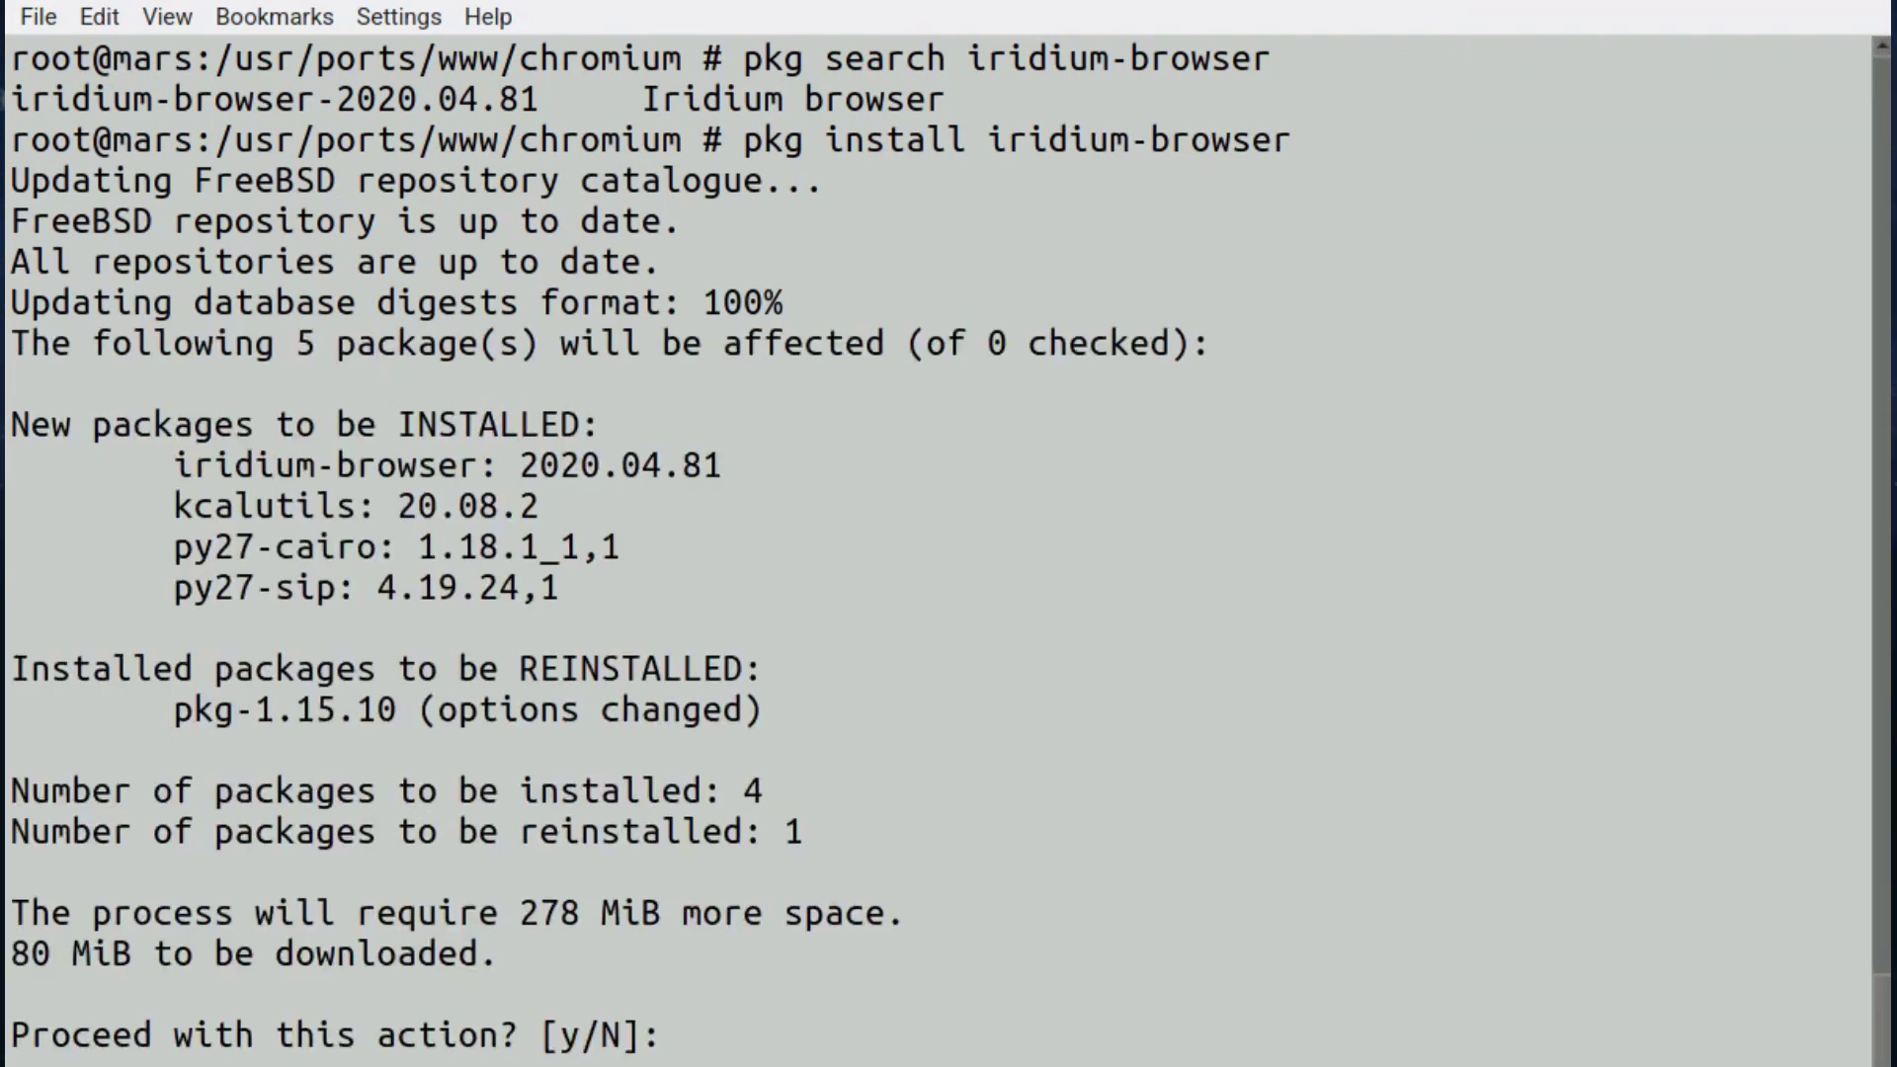
type("y")
key("Return")
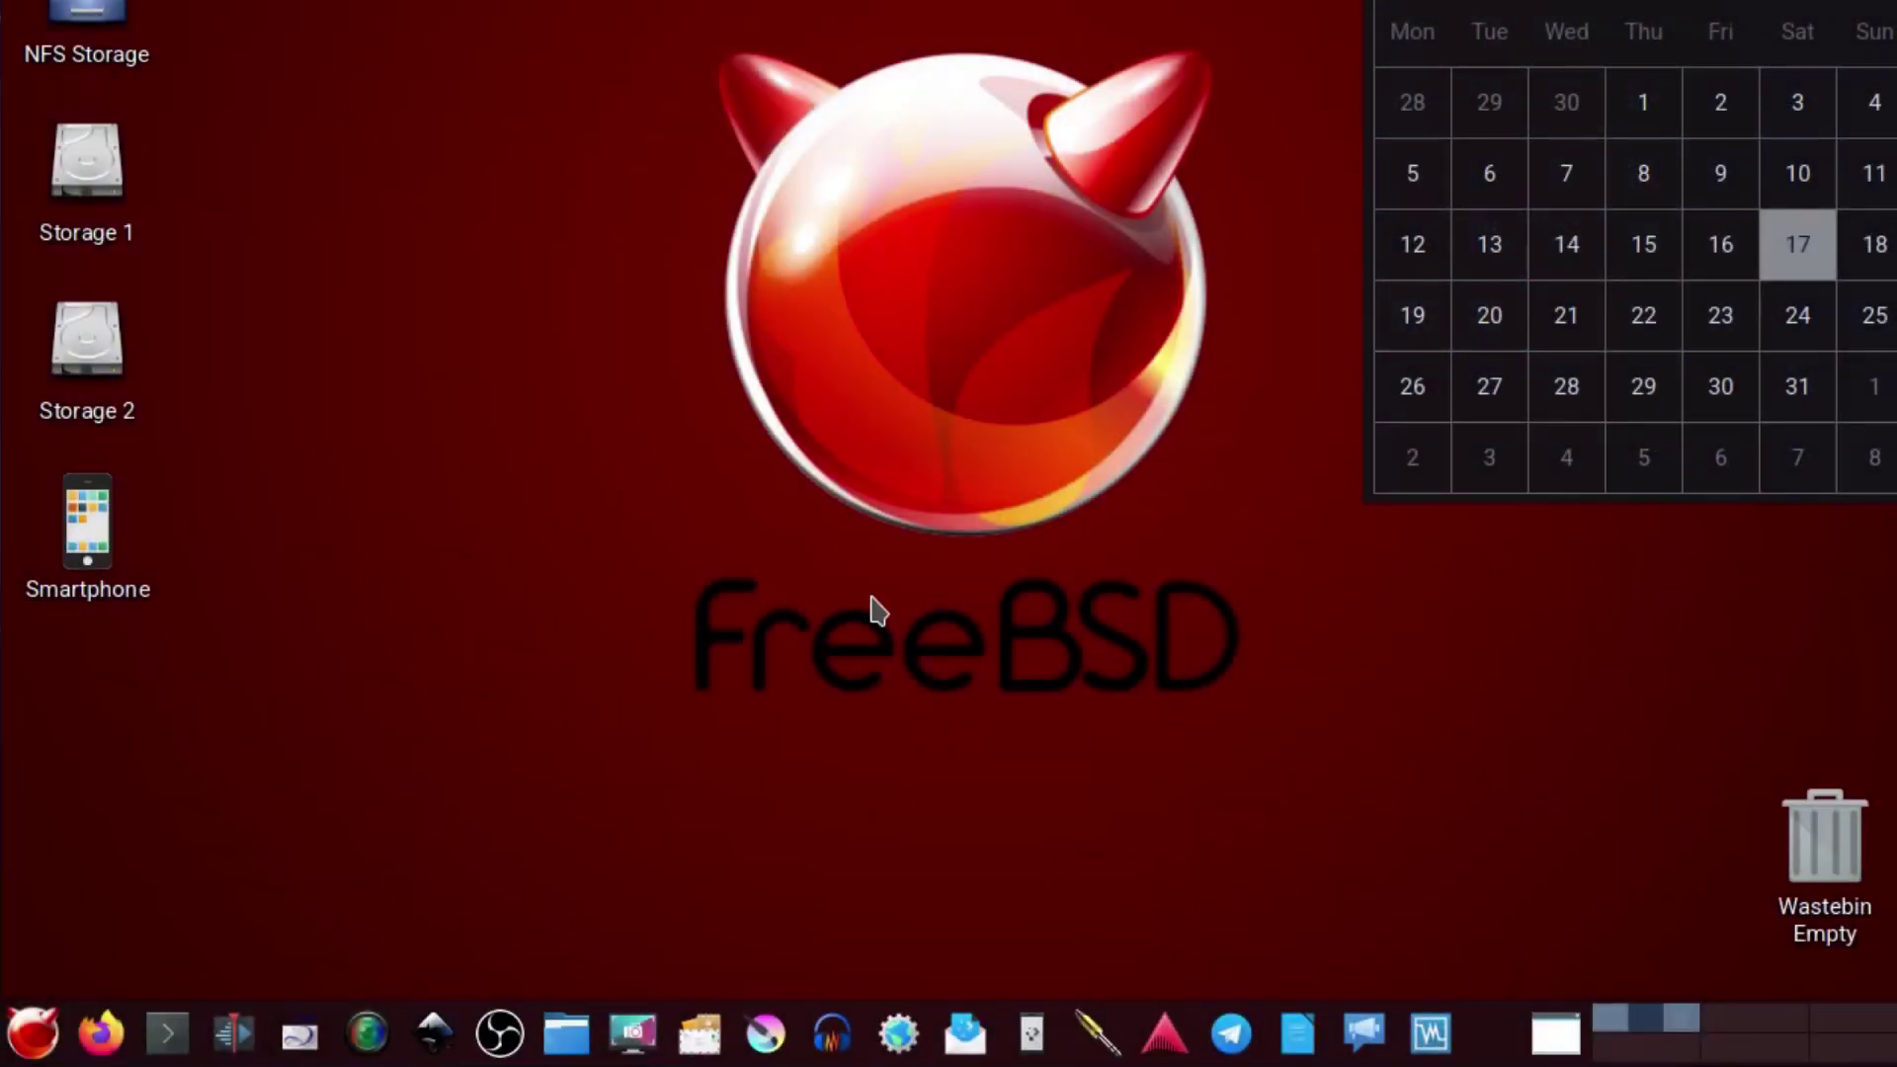
Launch Iridium from the launcher's All Applications > Internet list.
left_click(32, 1027)
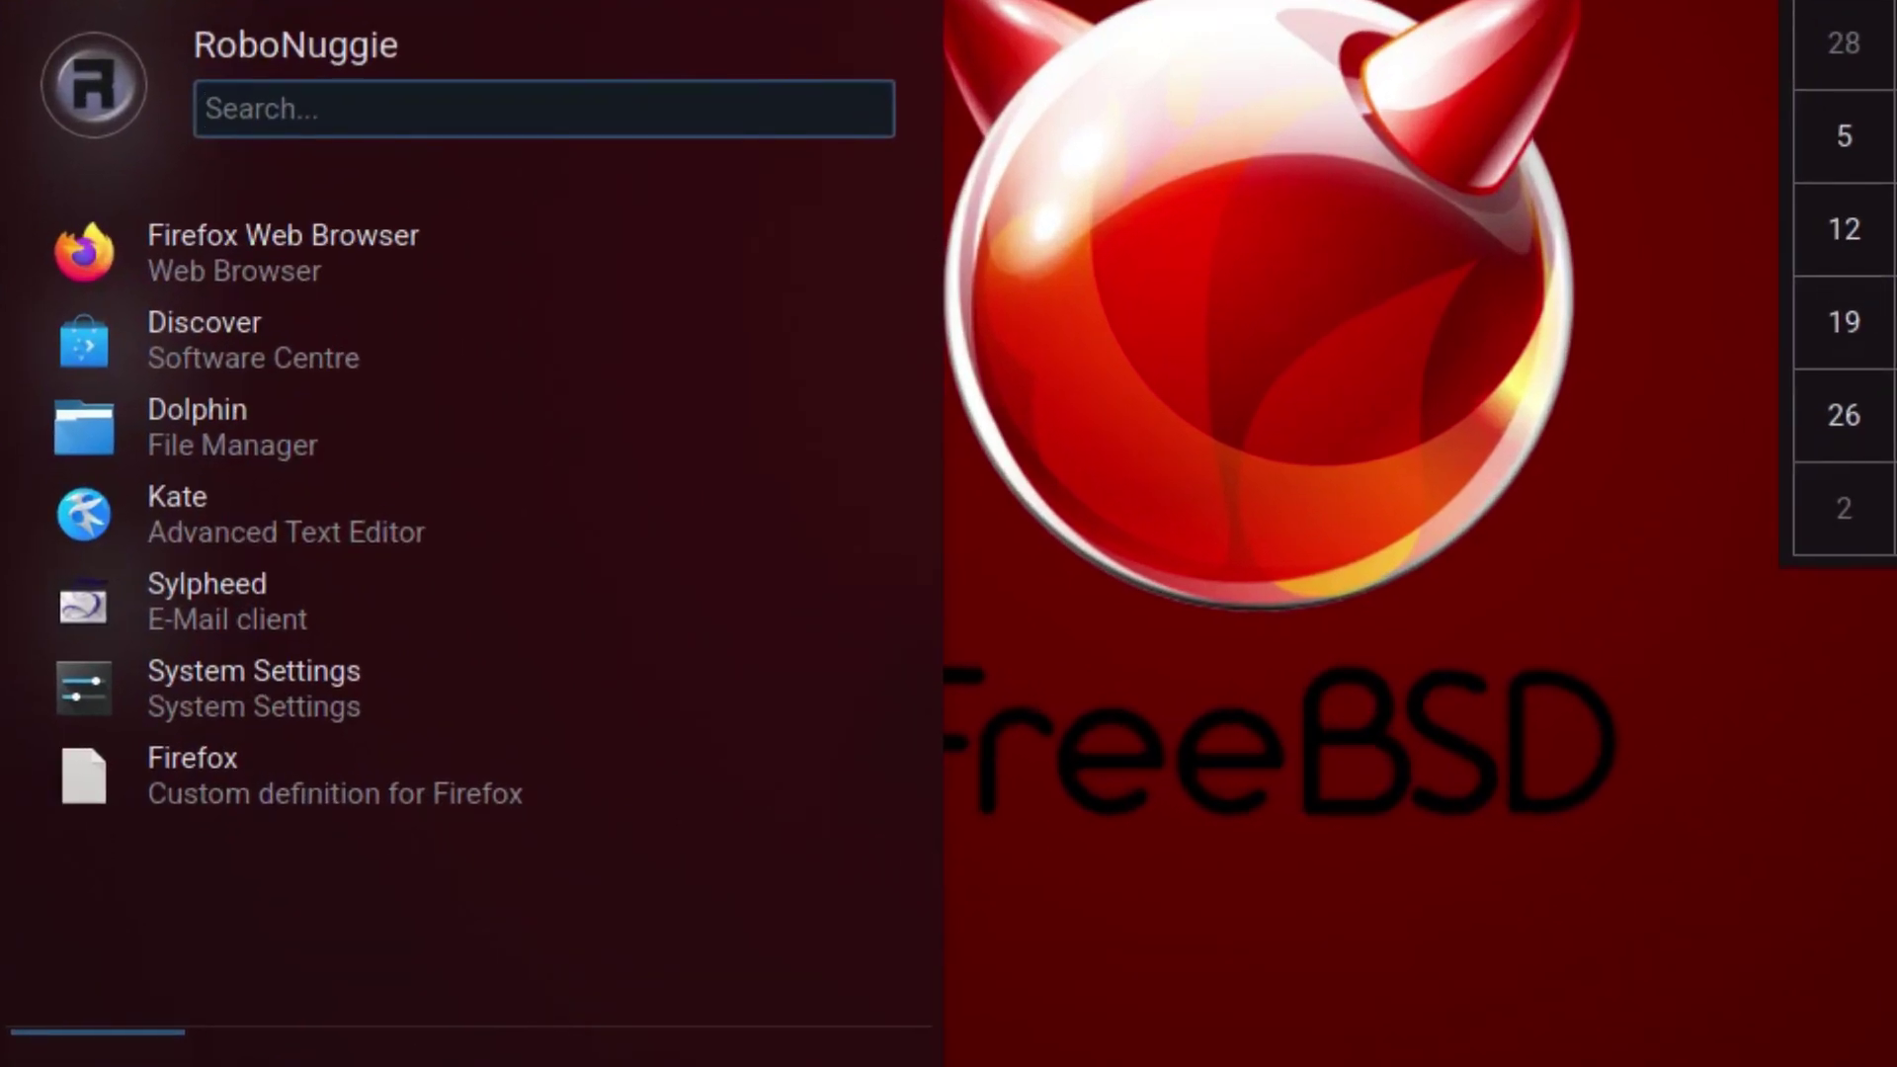
left_click(281, 1052)
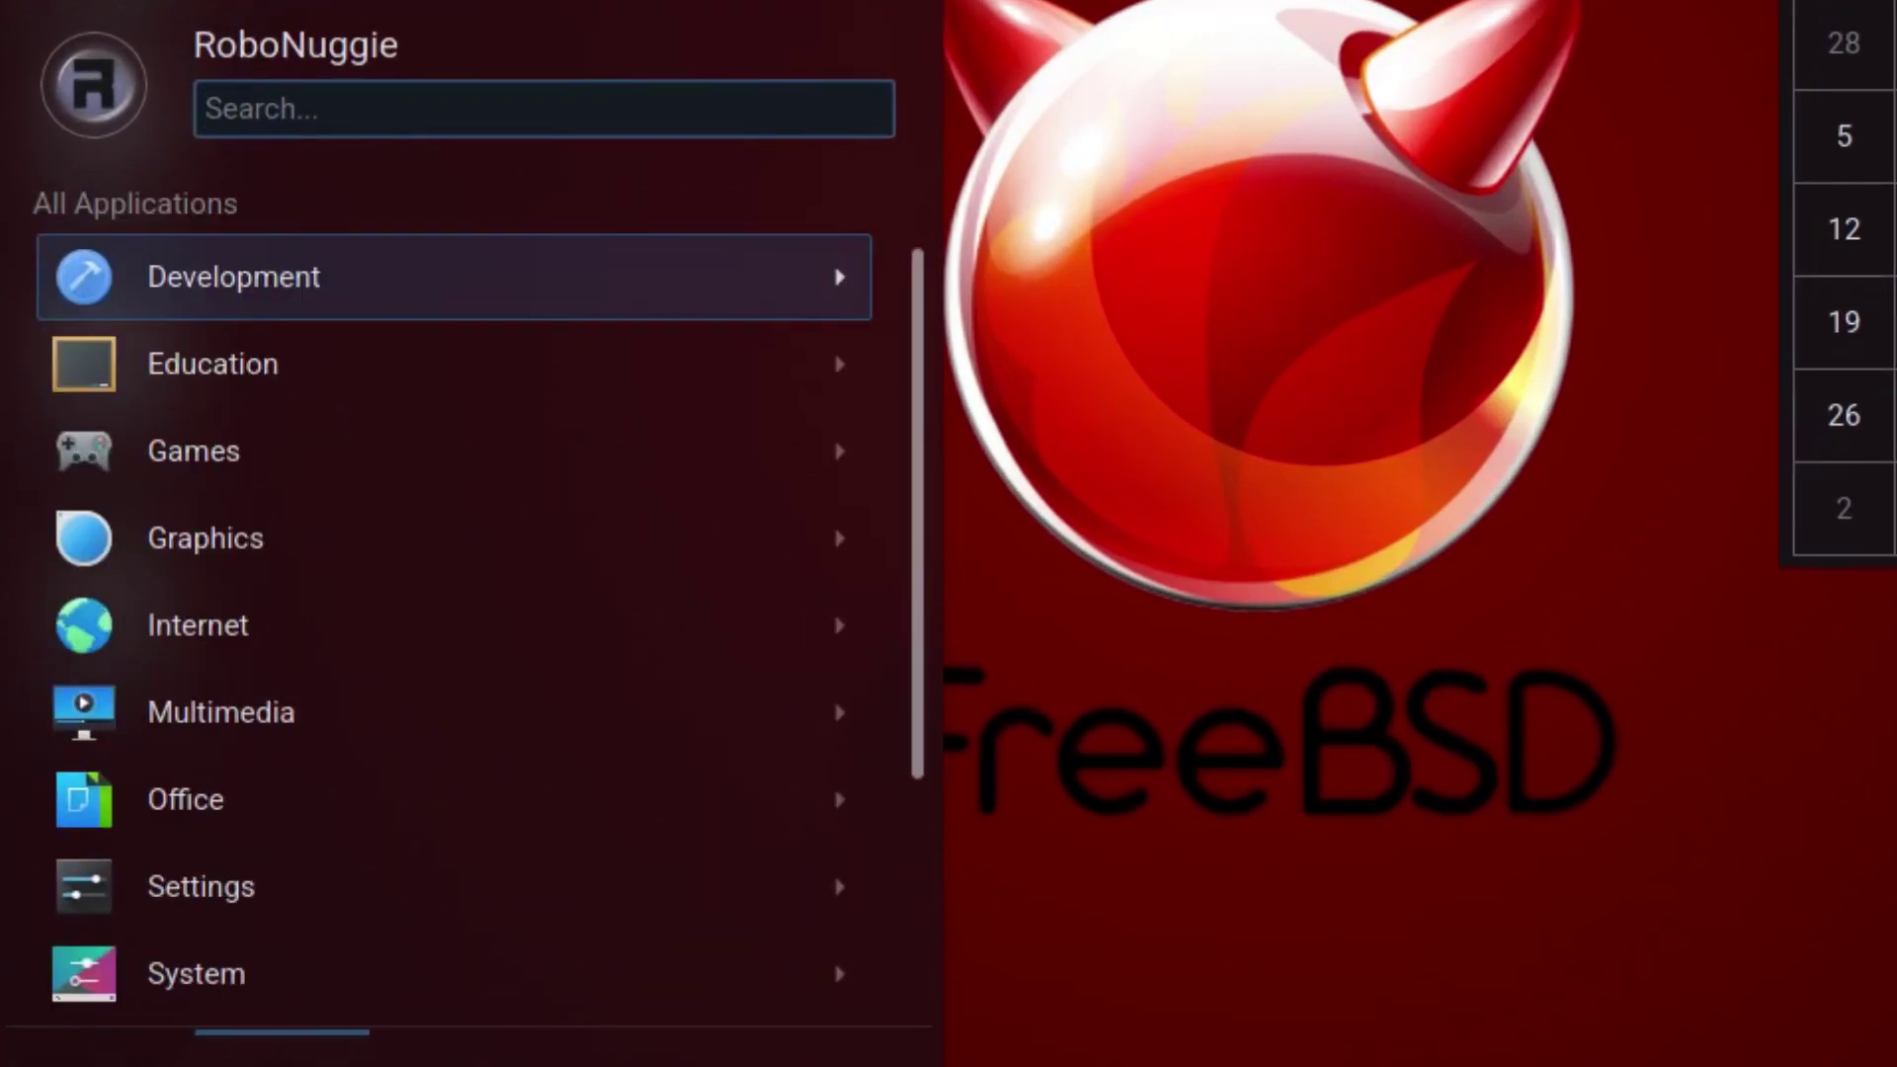
left_click(183, 644)
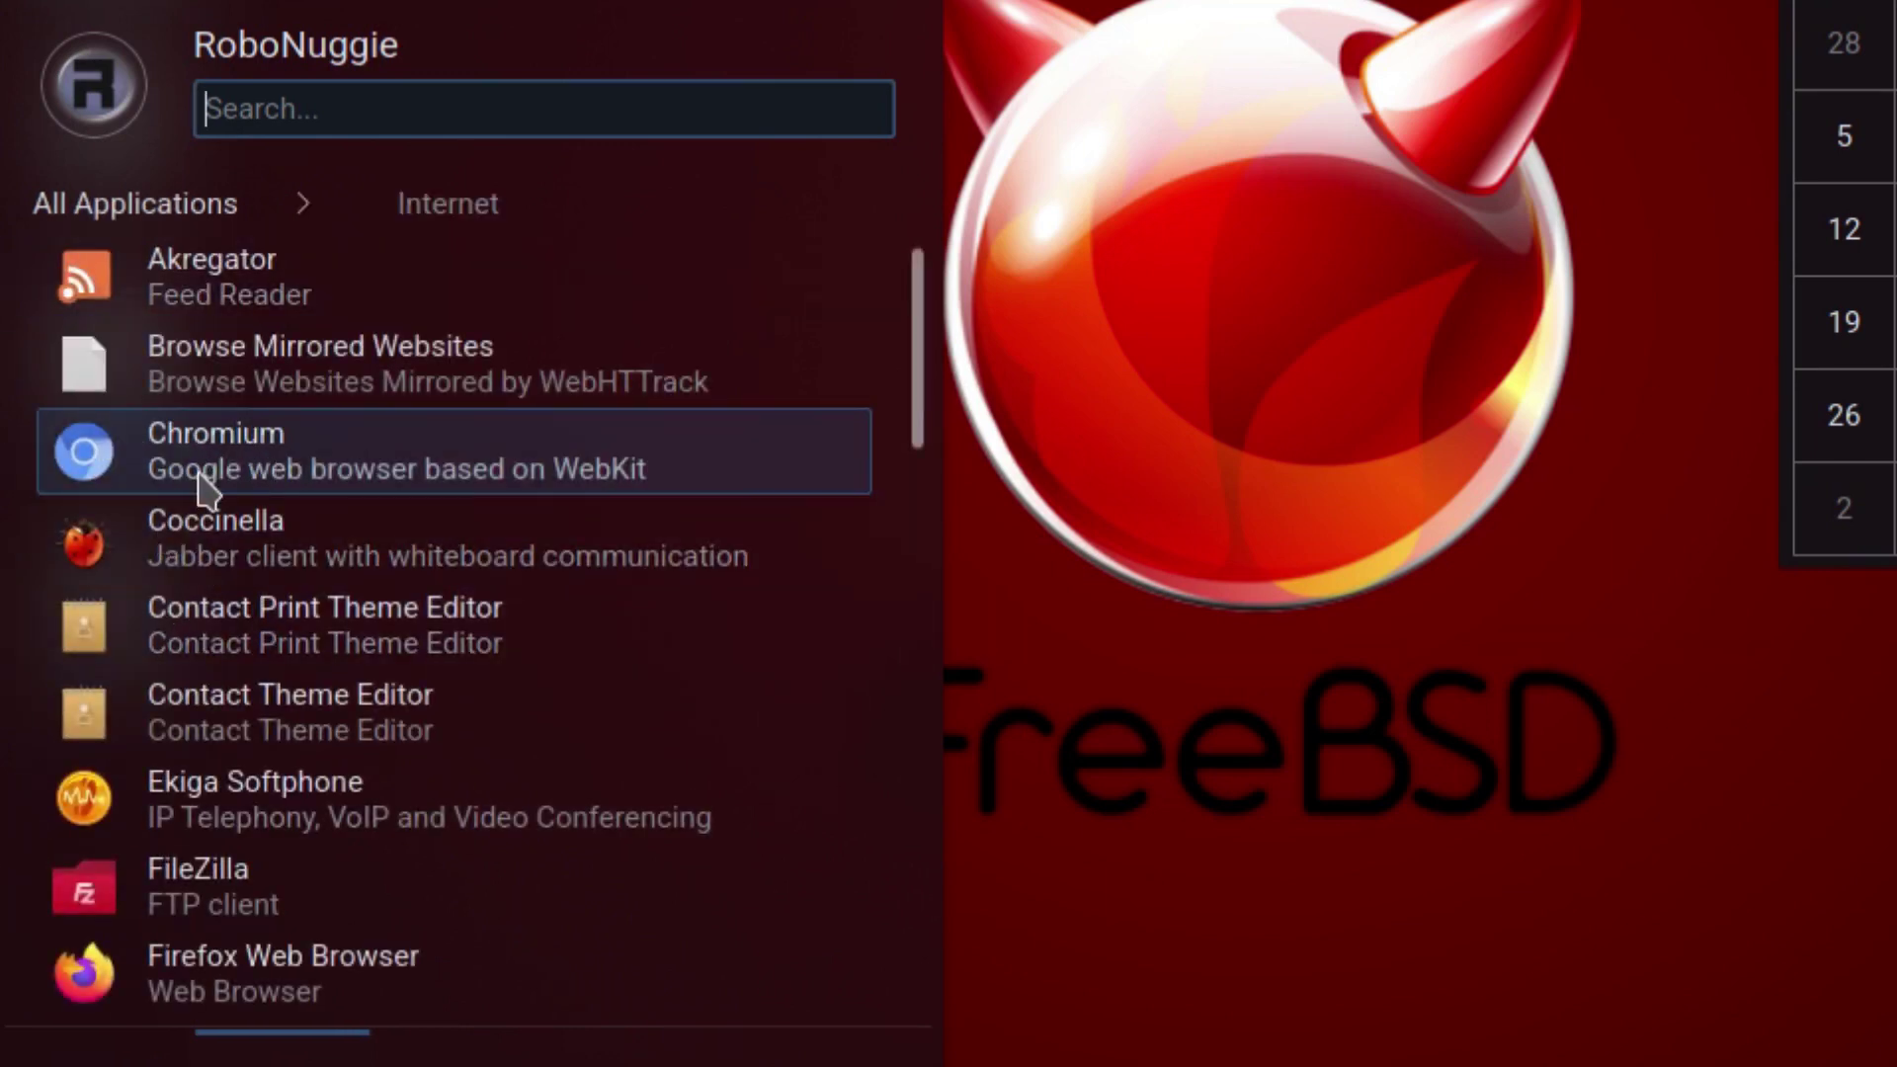
scroll(287, 761, "down", 5)
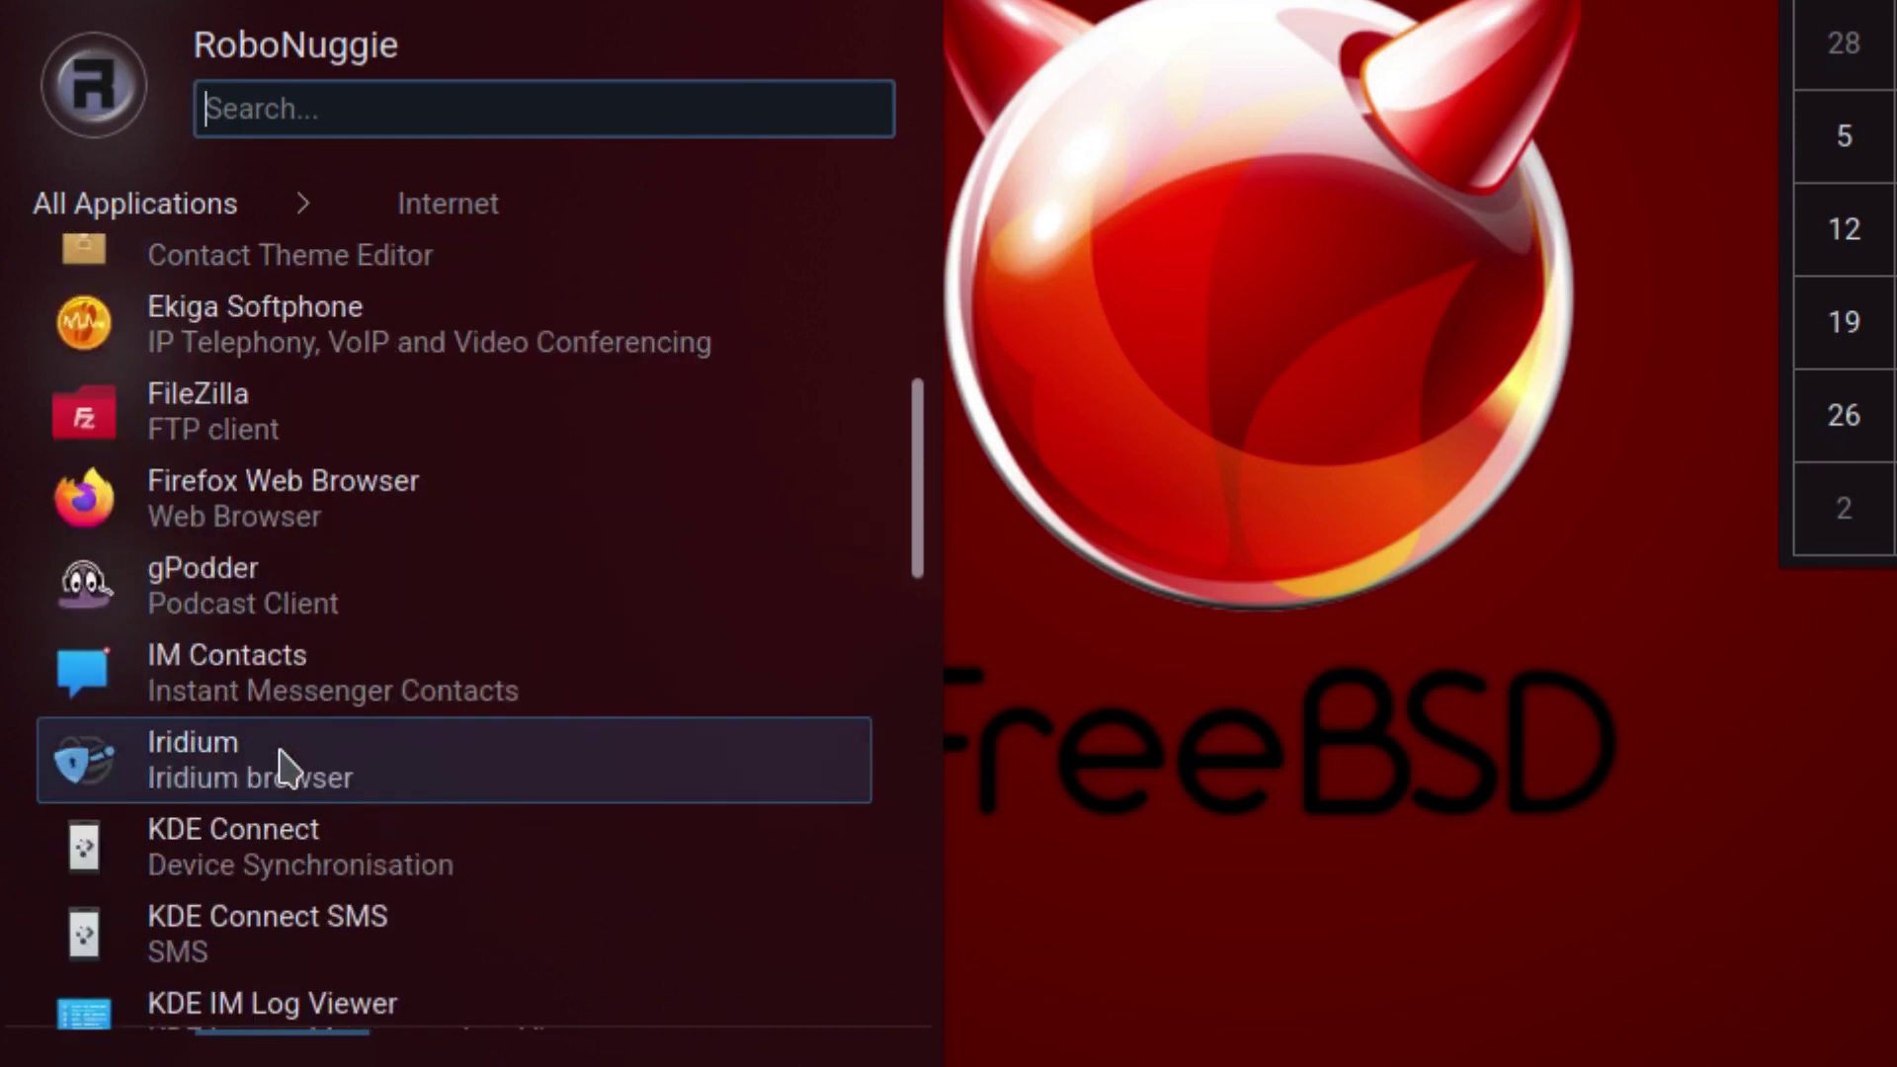
left_click(193, 778)
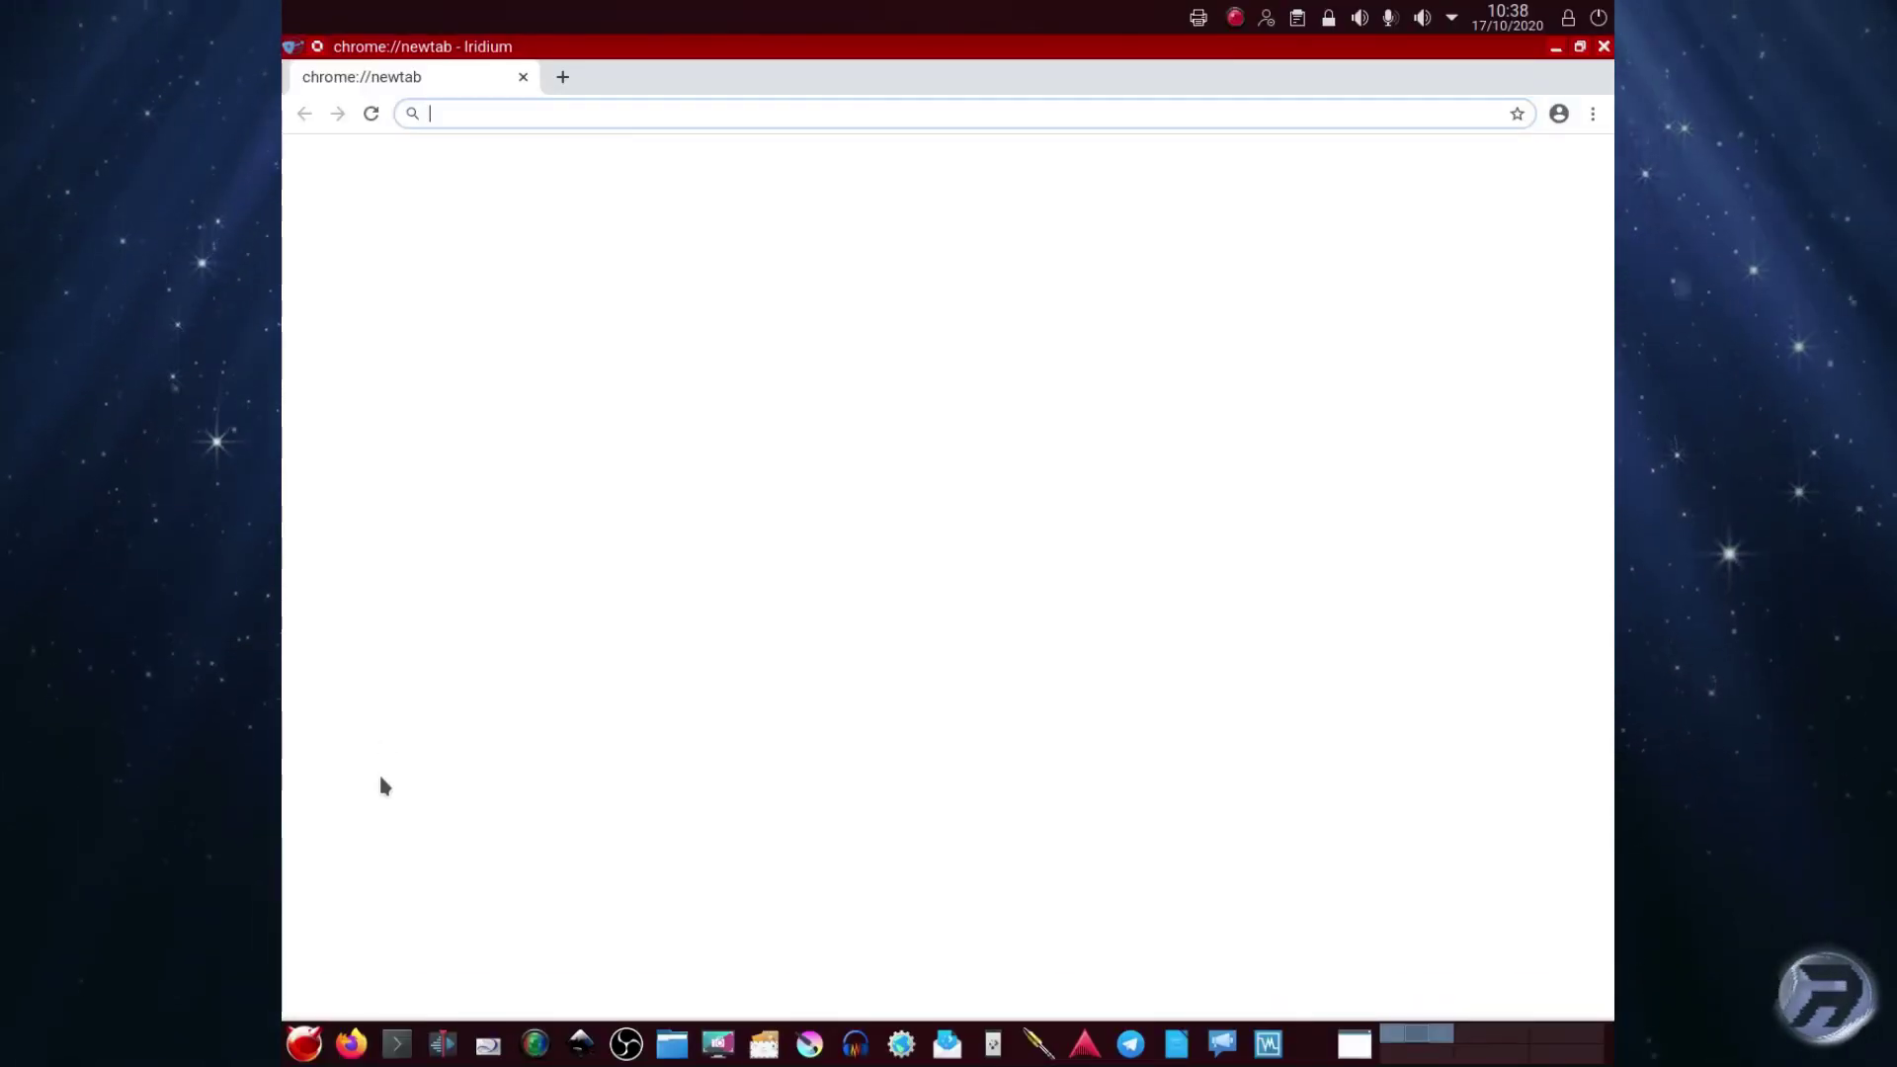
Open a new Iridium incognito window and check its Incognito profile options.
right_click(819, 187)
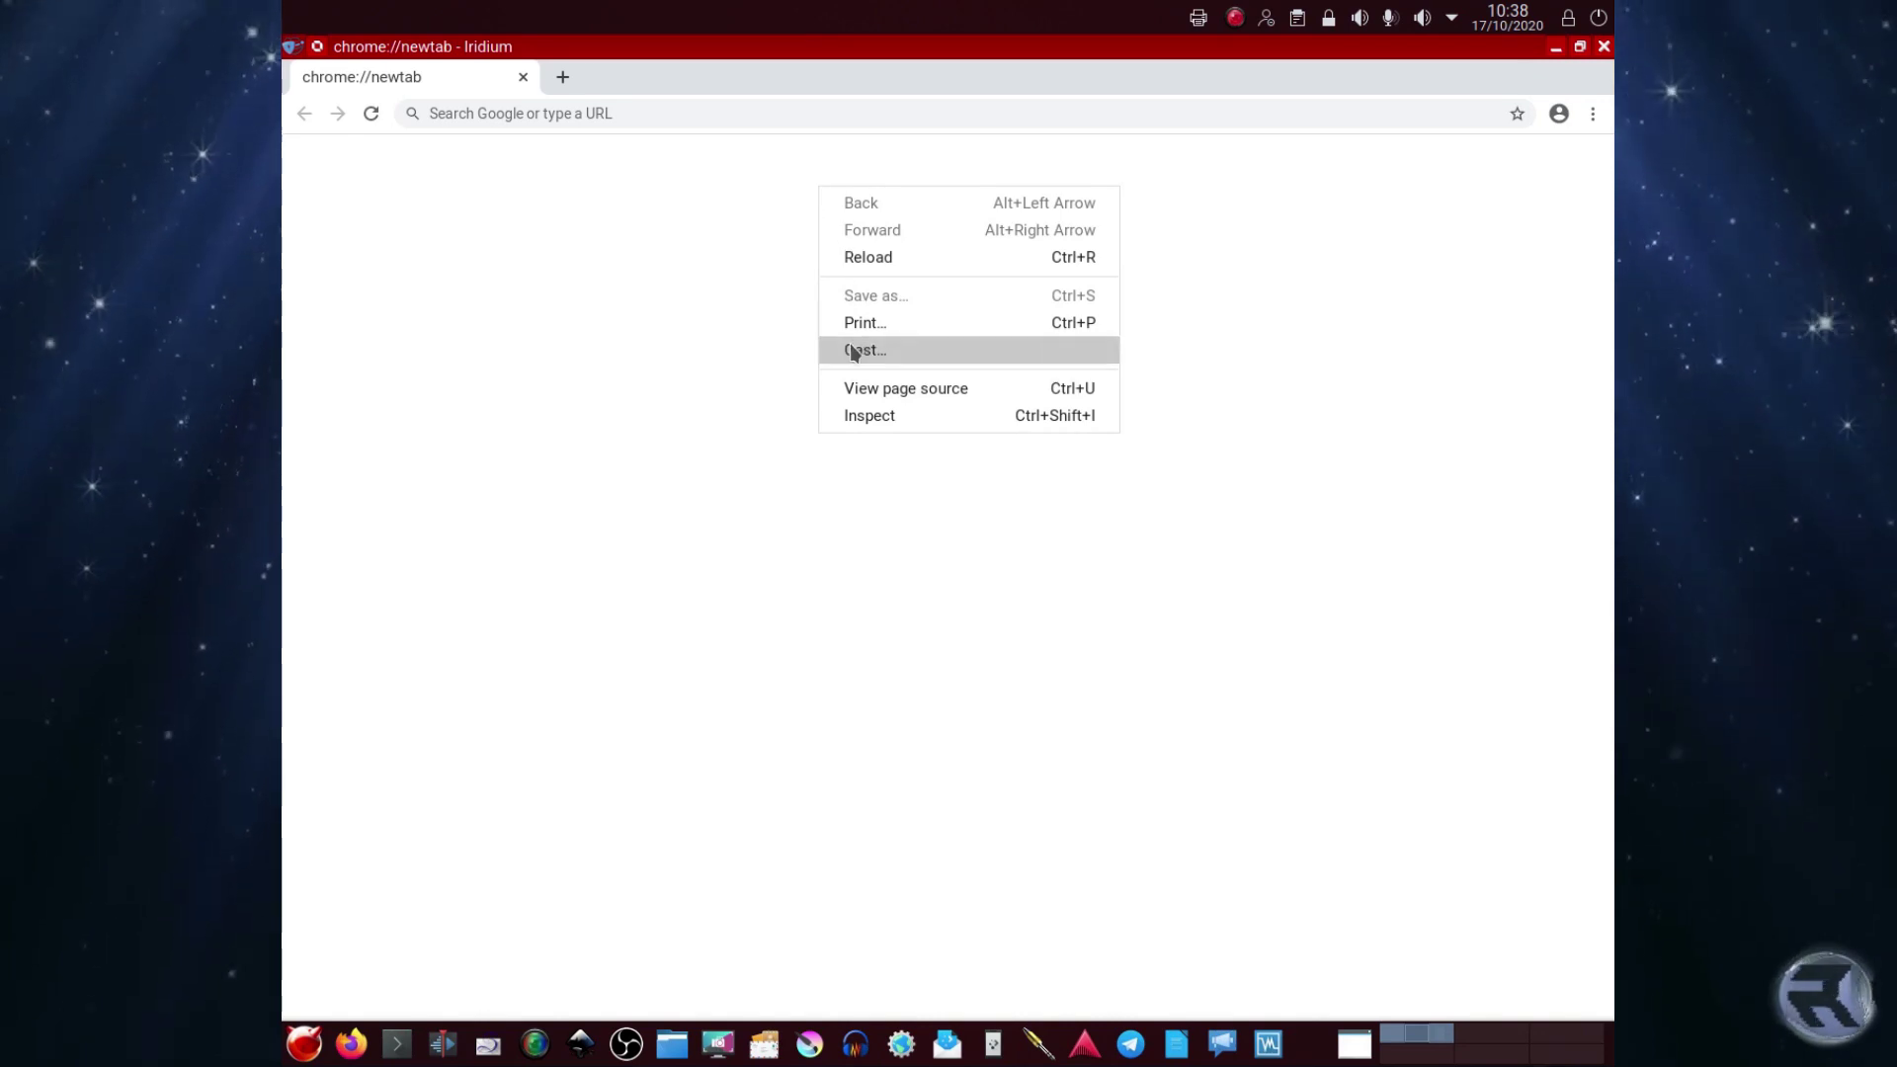
left_click(830, 475)
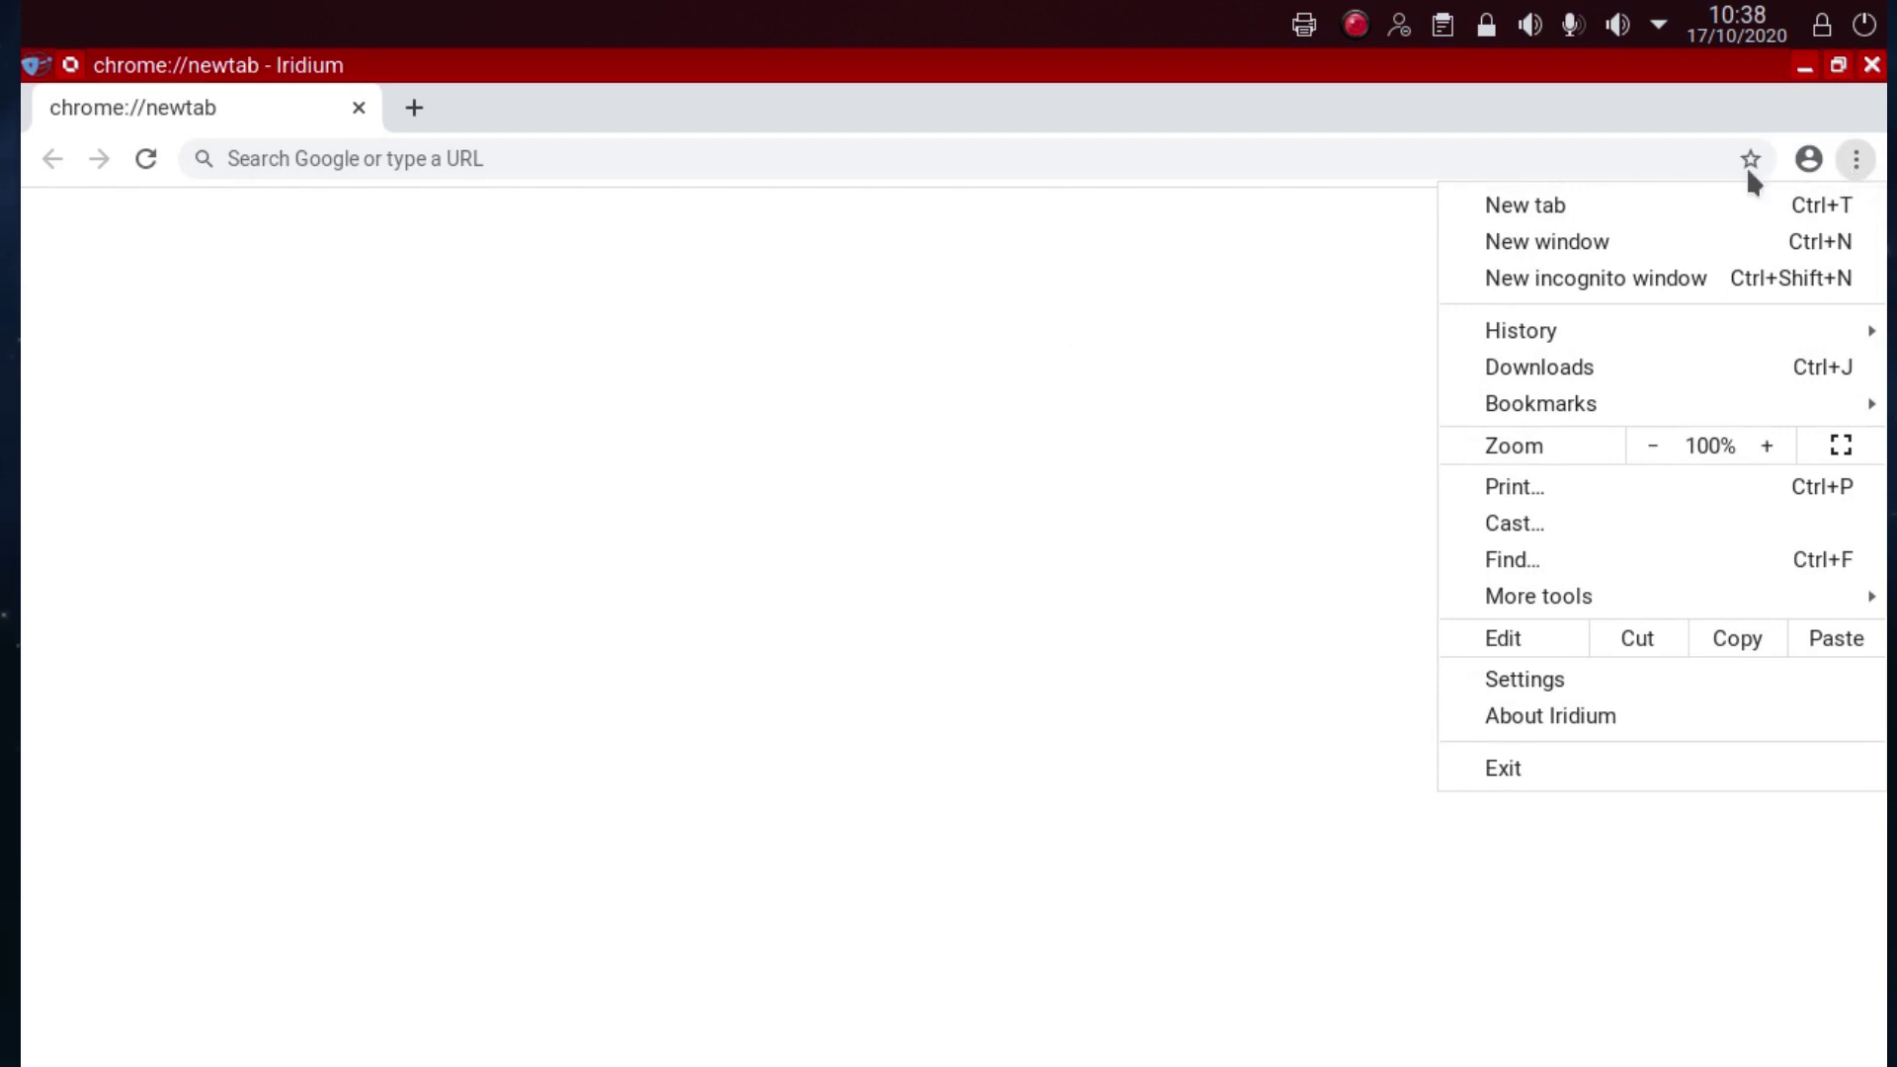
left_click(1581, 282)
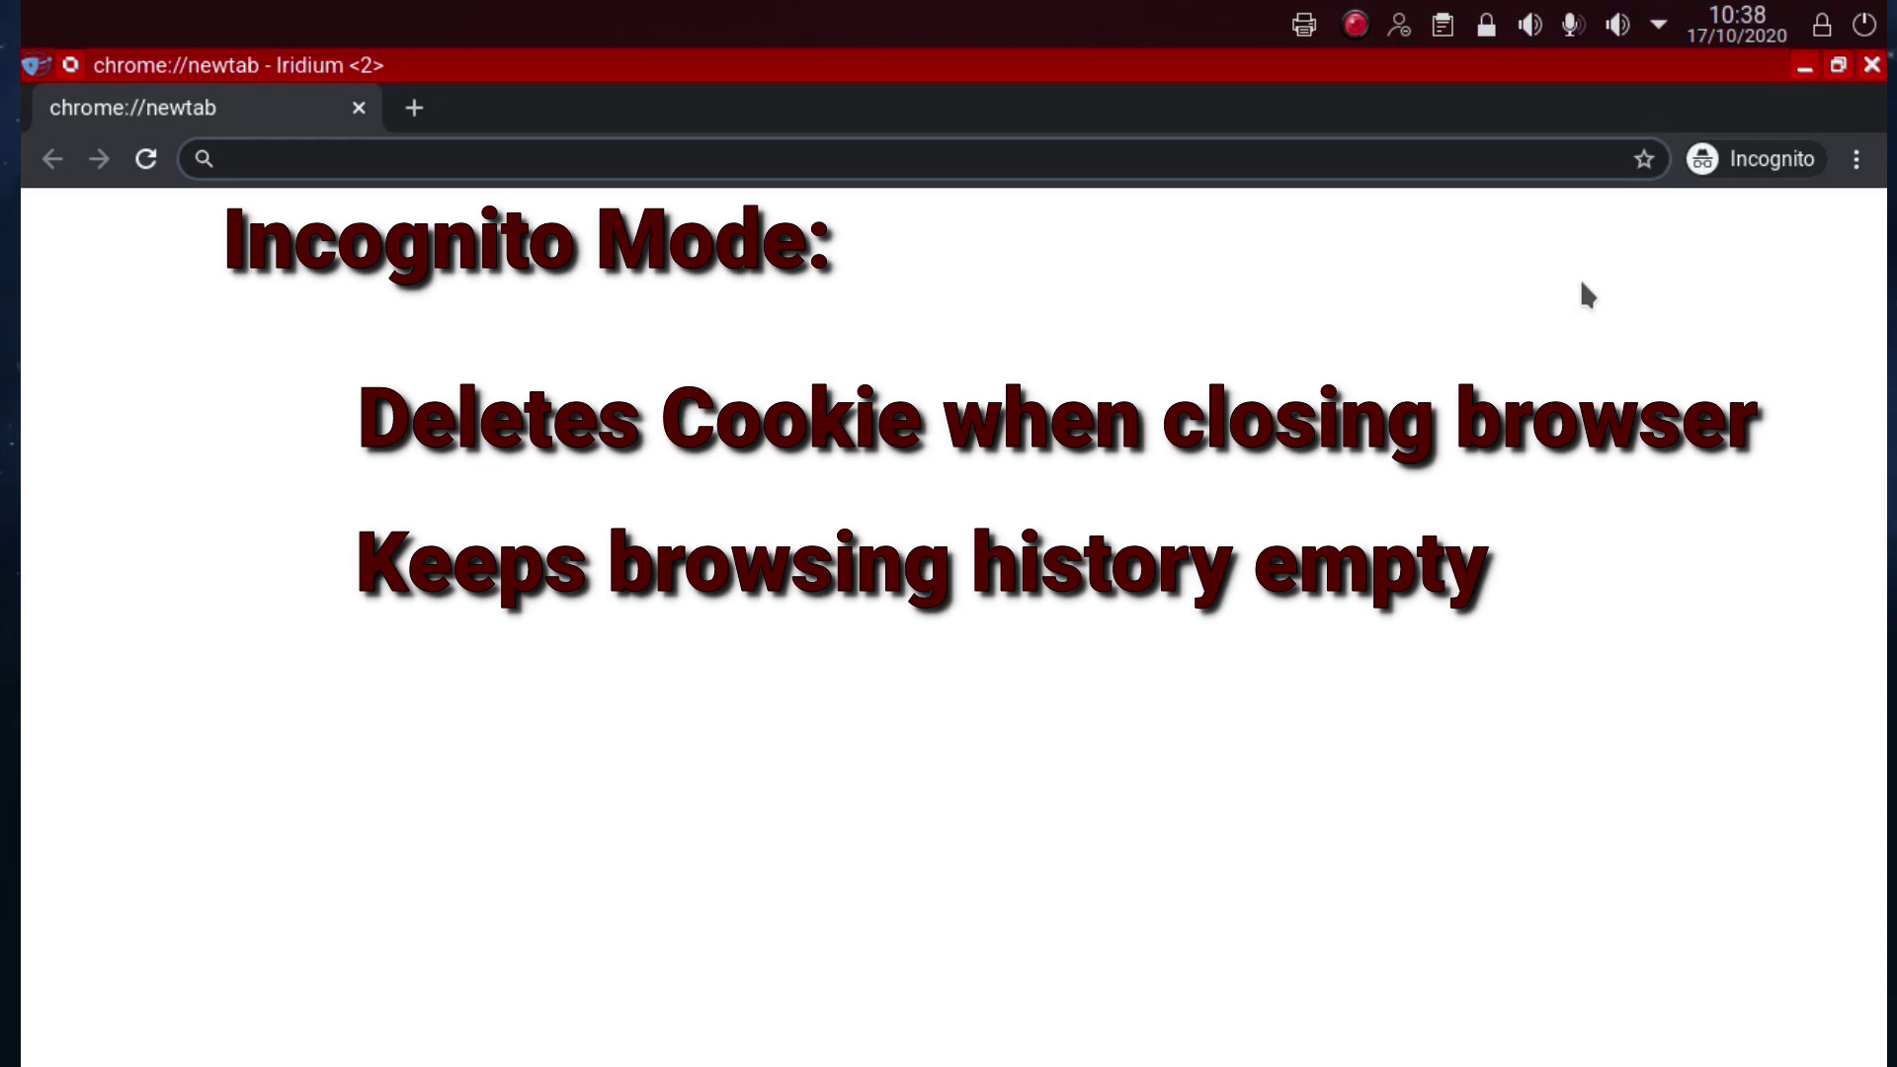
left_click(1739, 168)
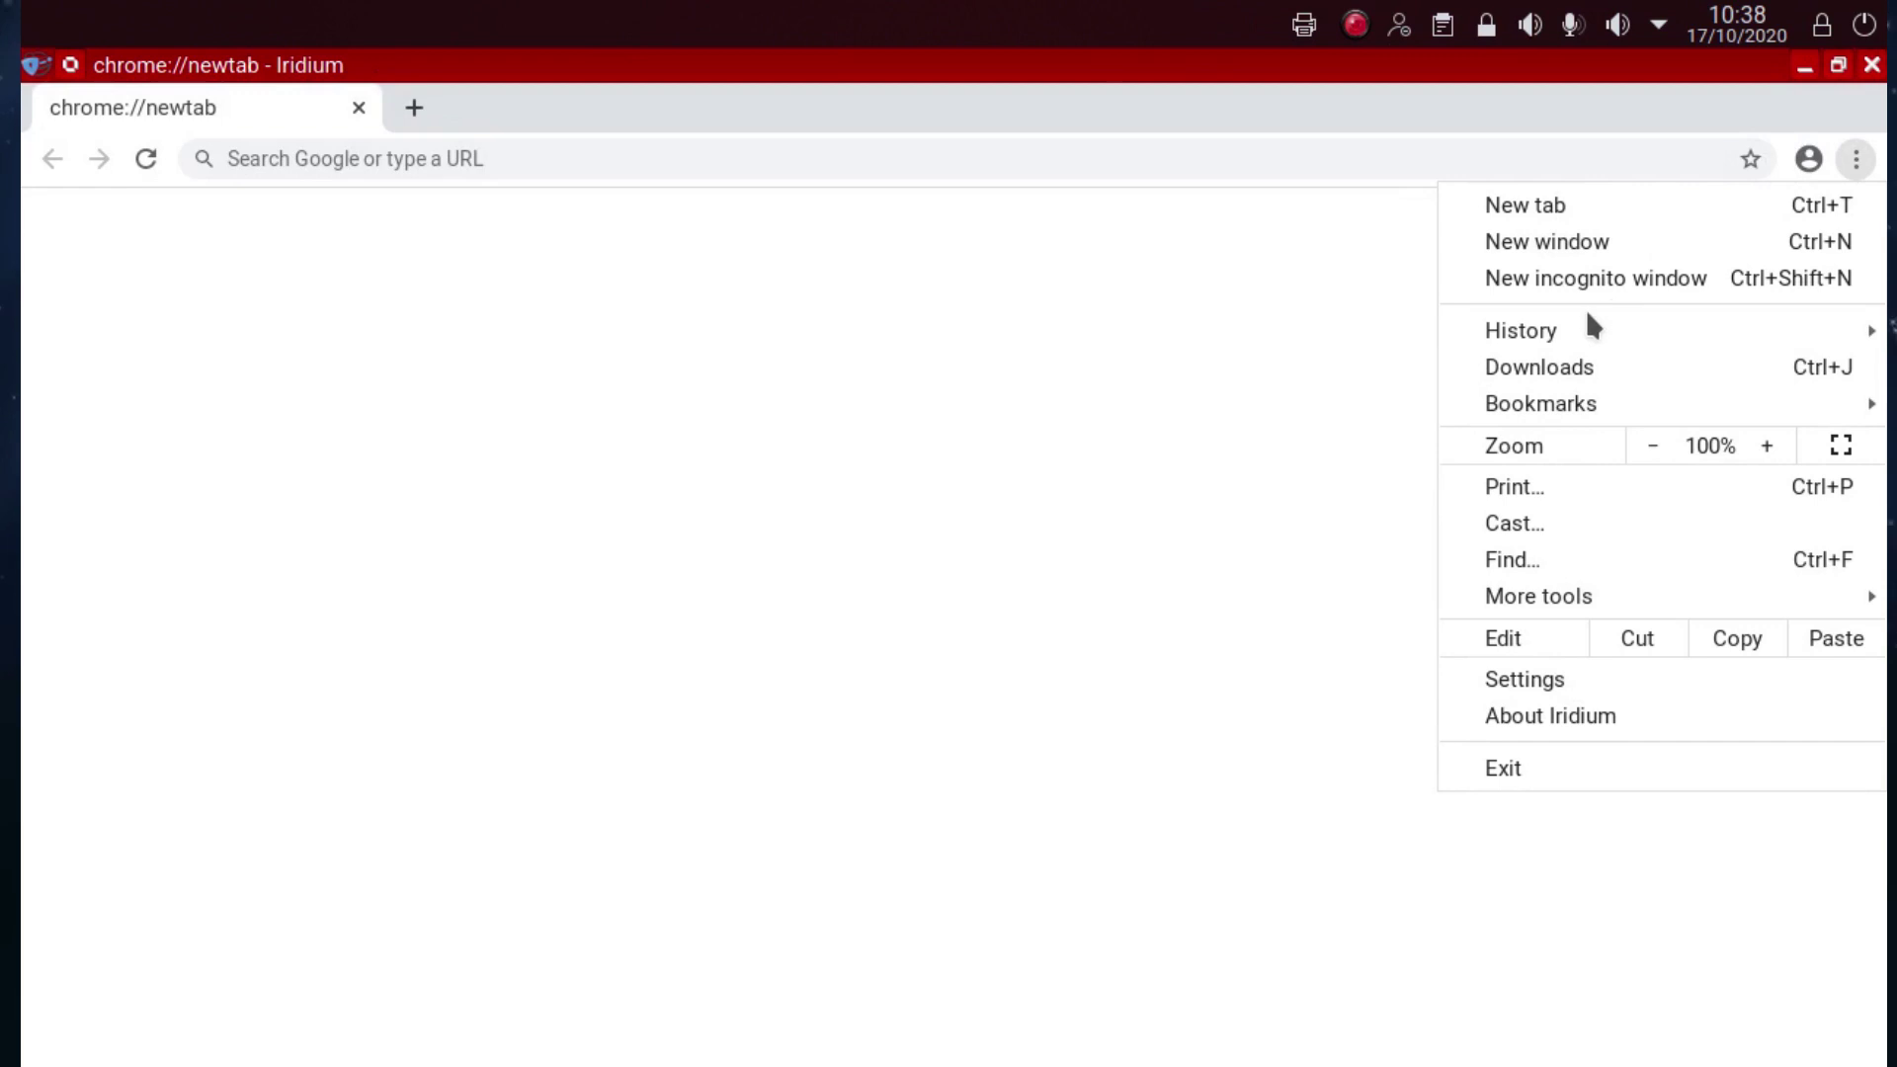
Try casting the tab with the menu's Cast option, then close the cast dialog.
mouse_move(1562, 332)
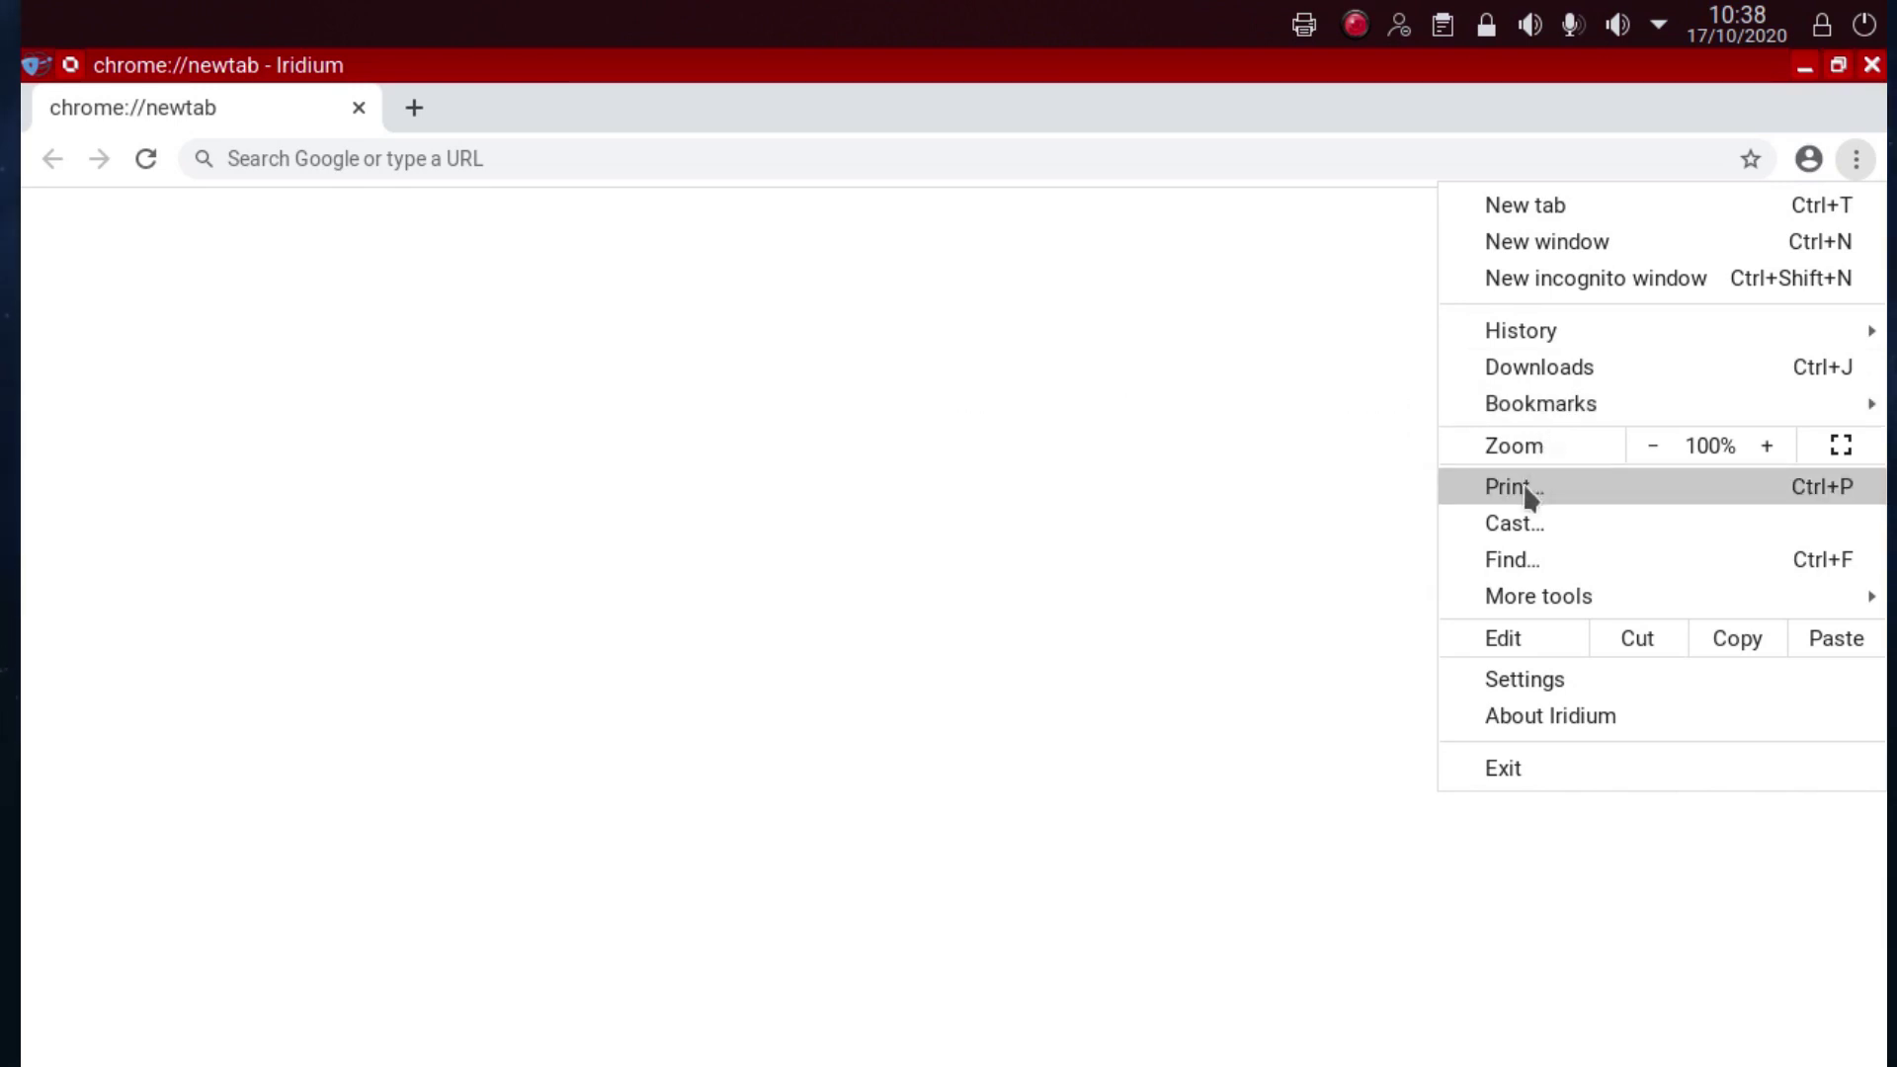
left_click(1527, 527)
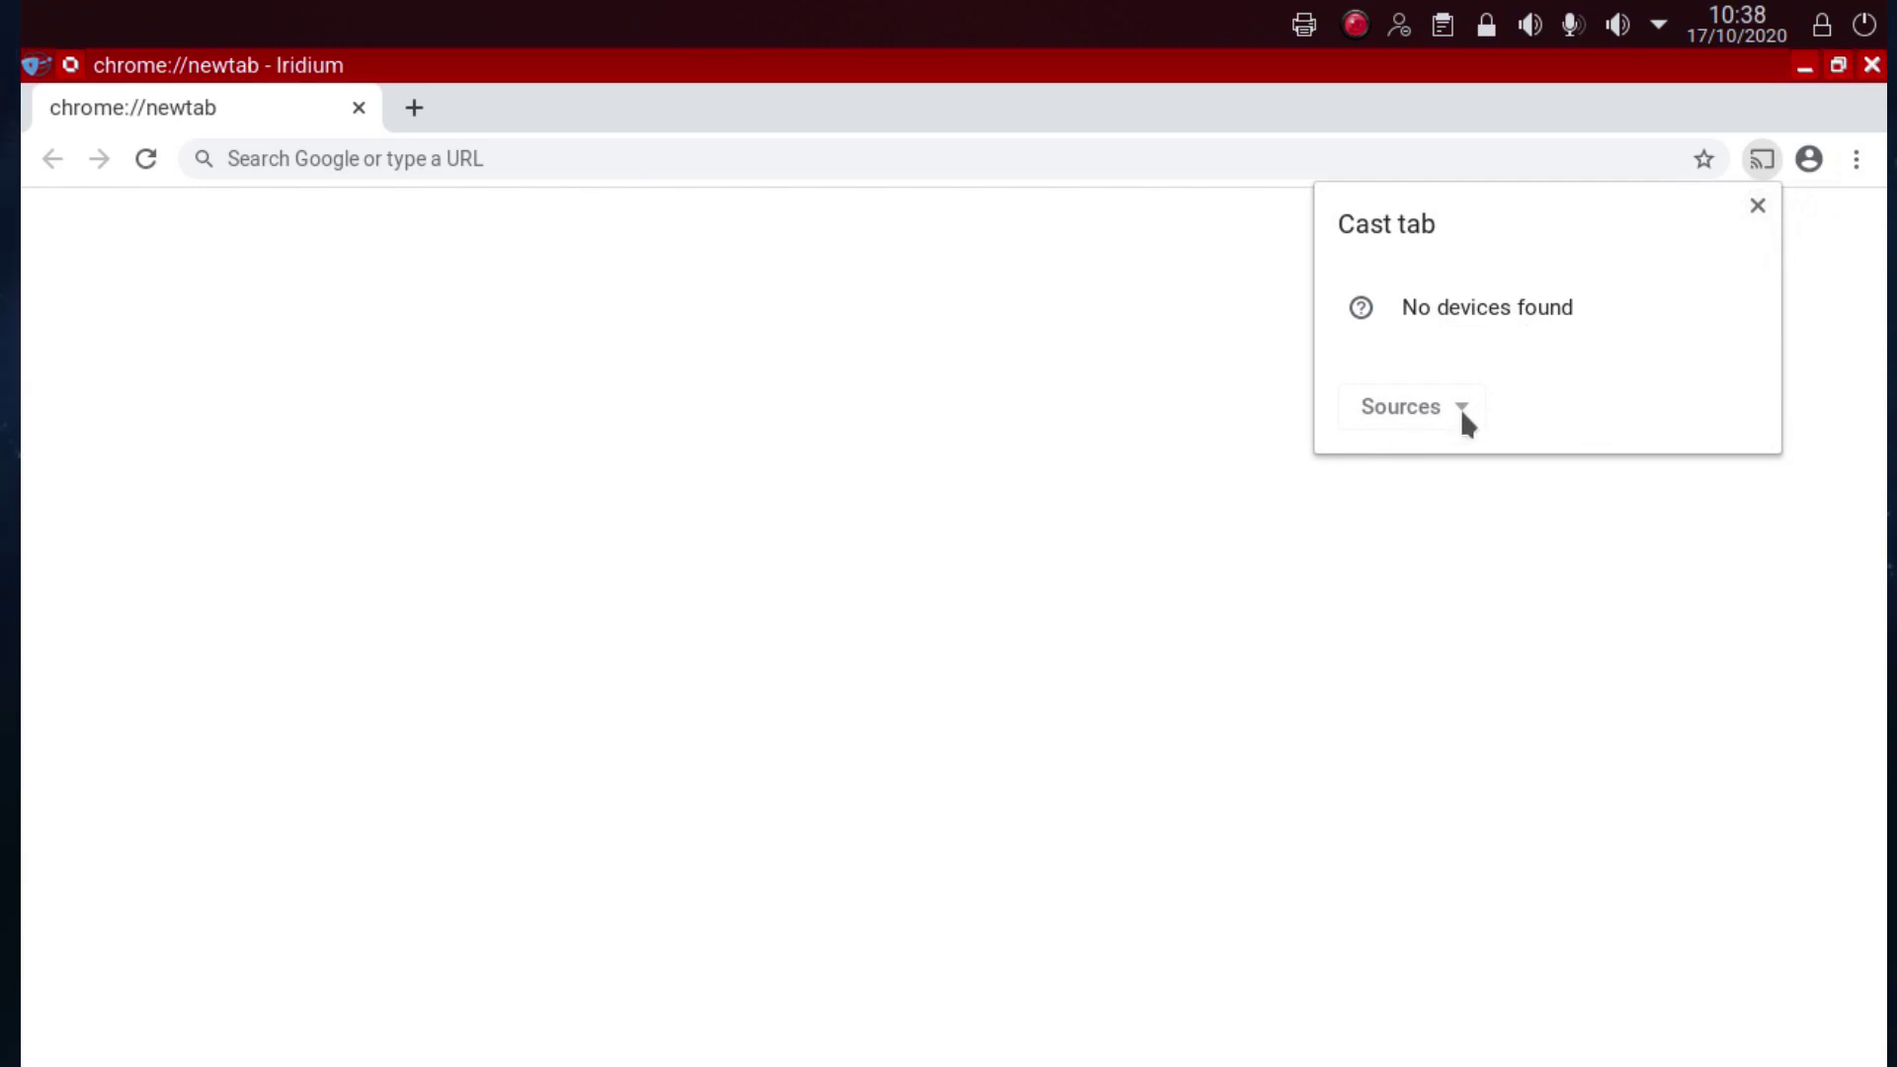
left_click(1758, 205)
Open Iridium's Settings page and scroll down through it.
left_click(1853, 162)
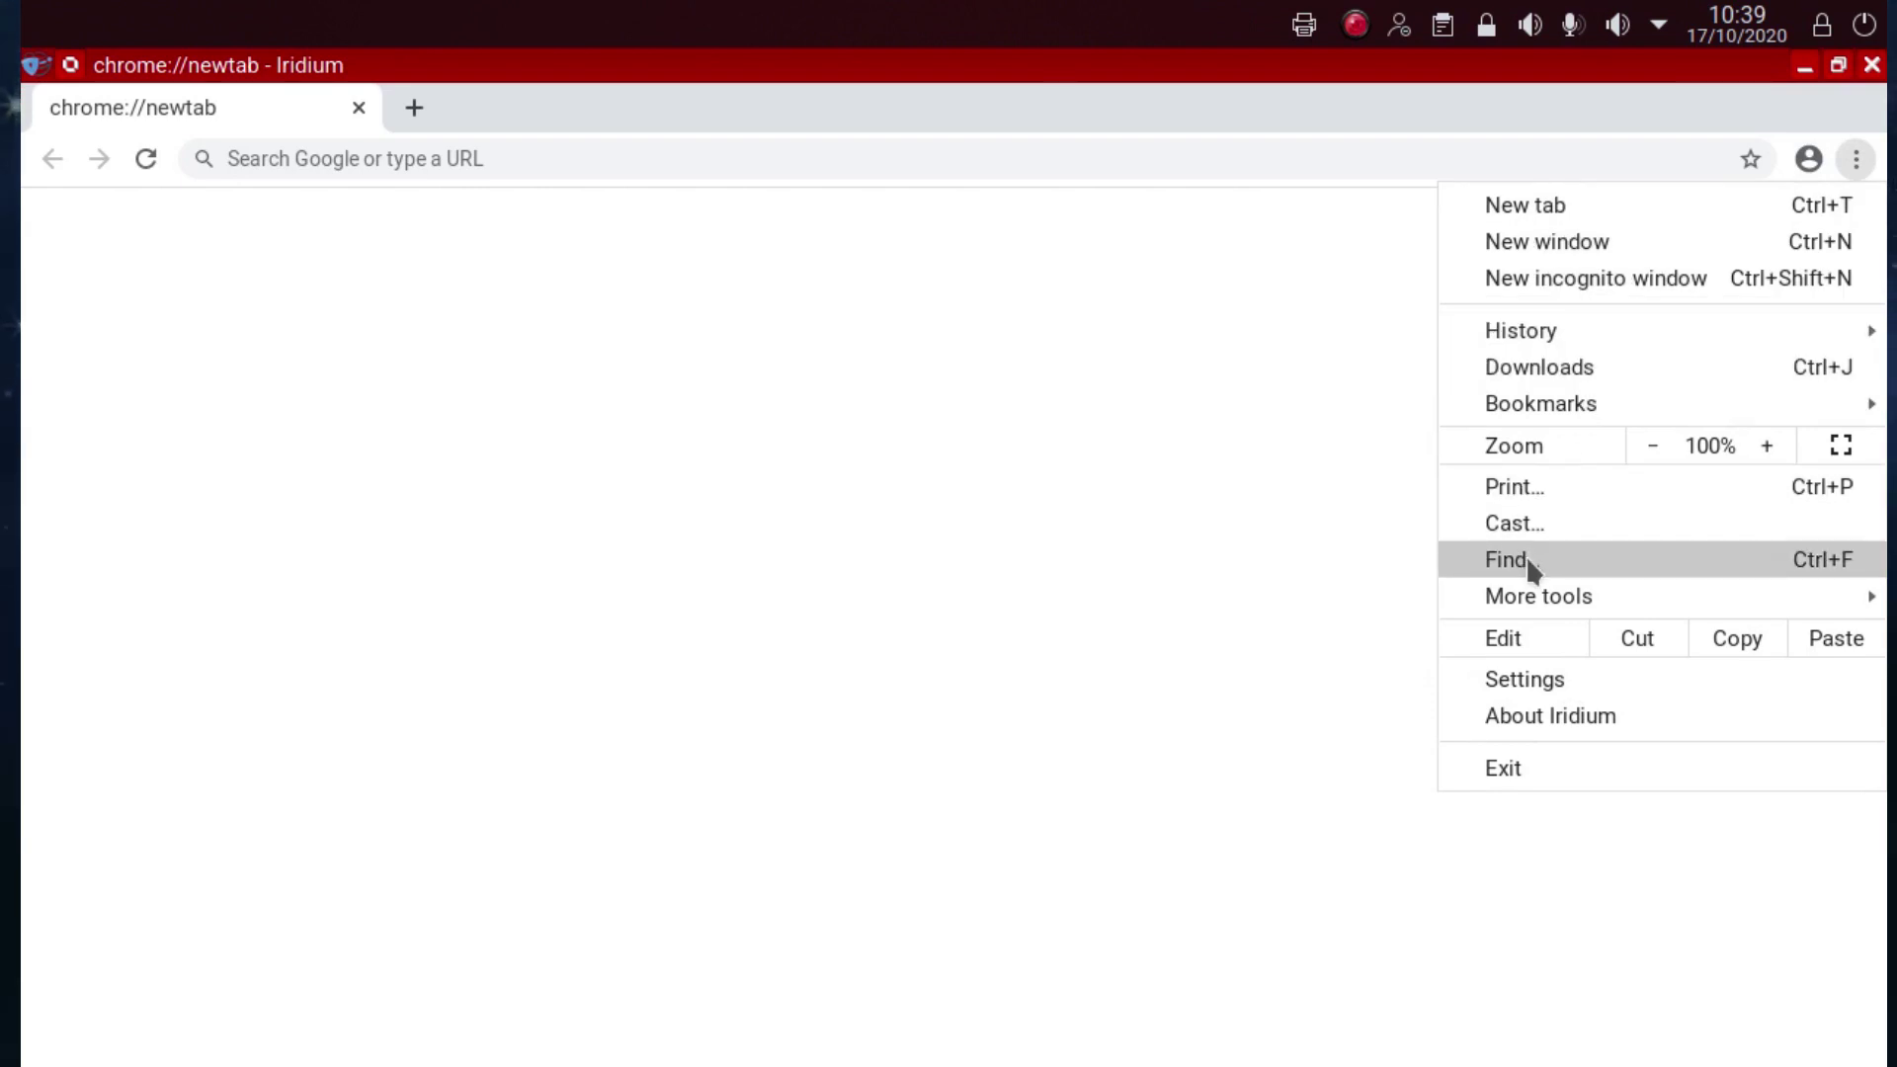
mouse_move(1526, 599)
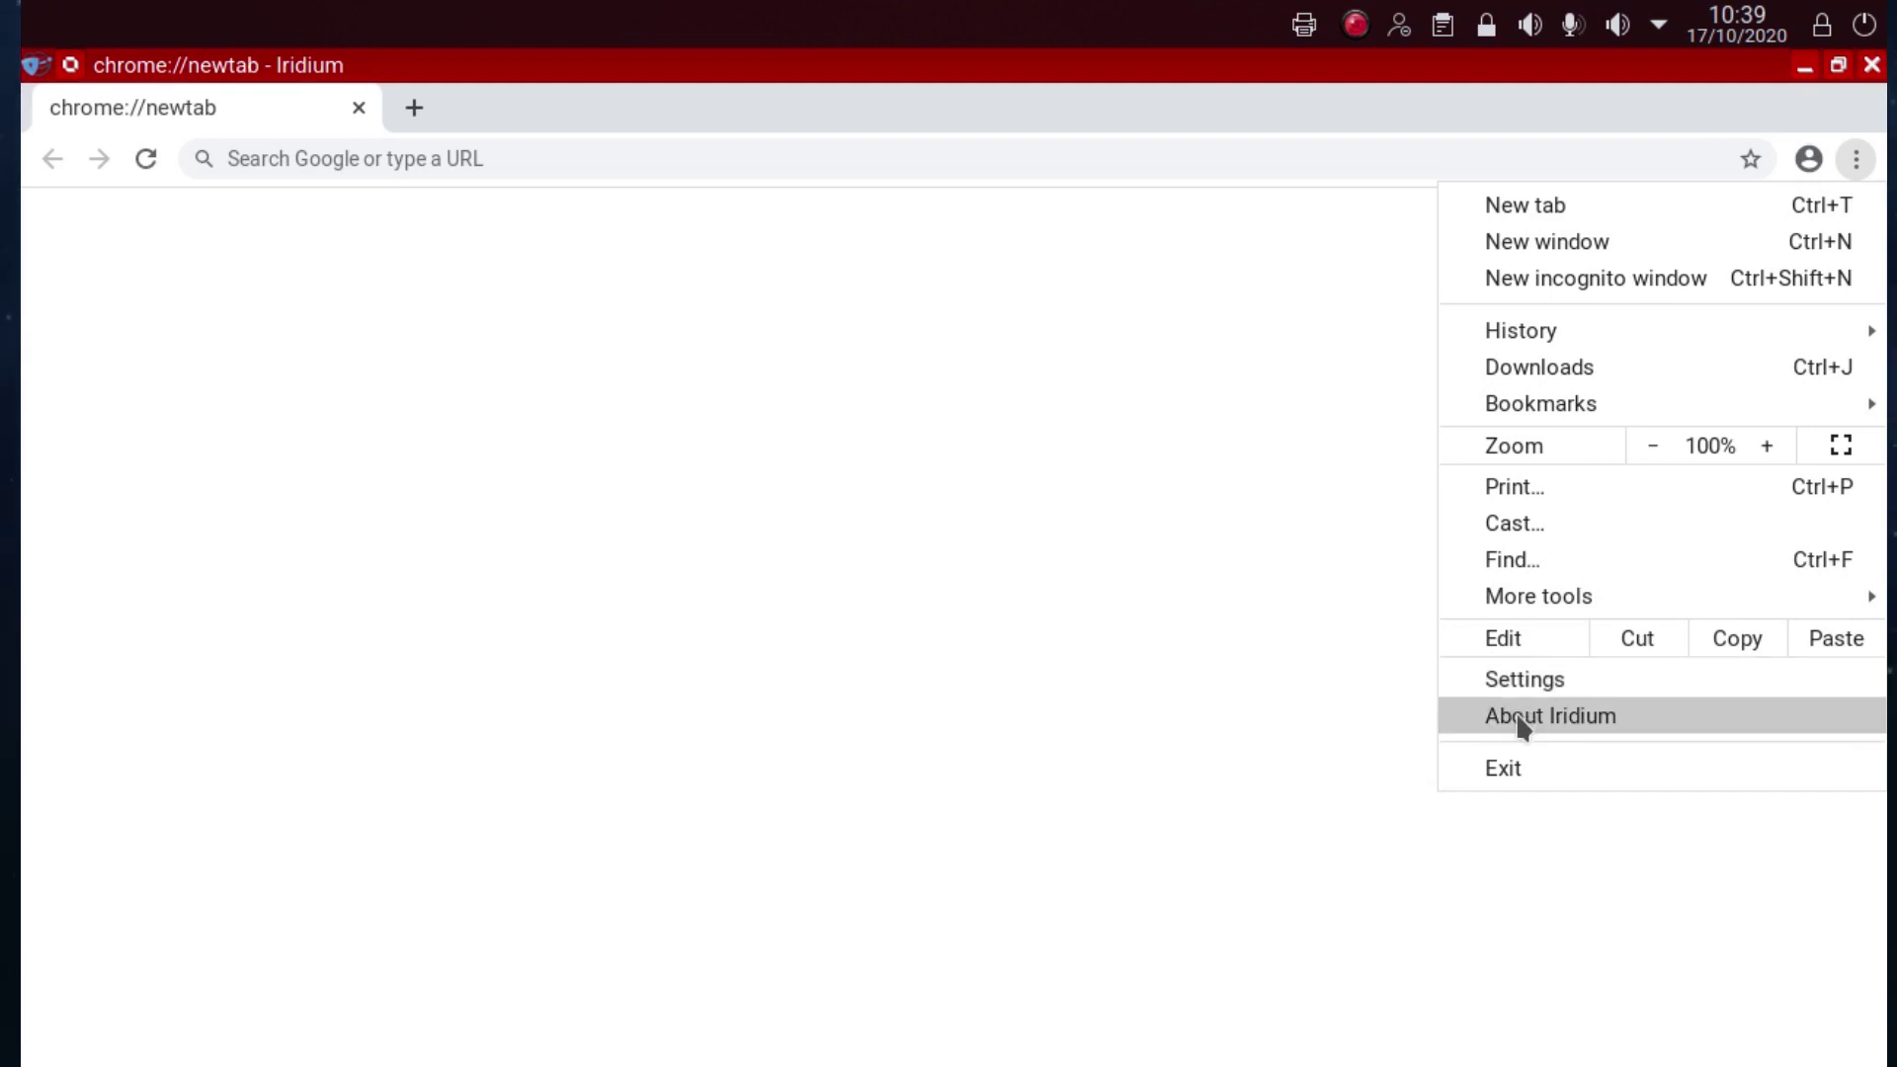
left_click(1526, 680)
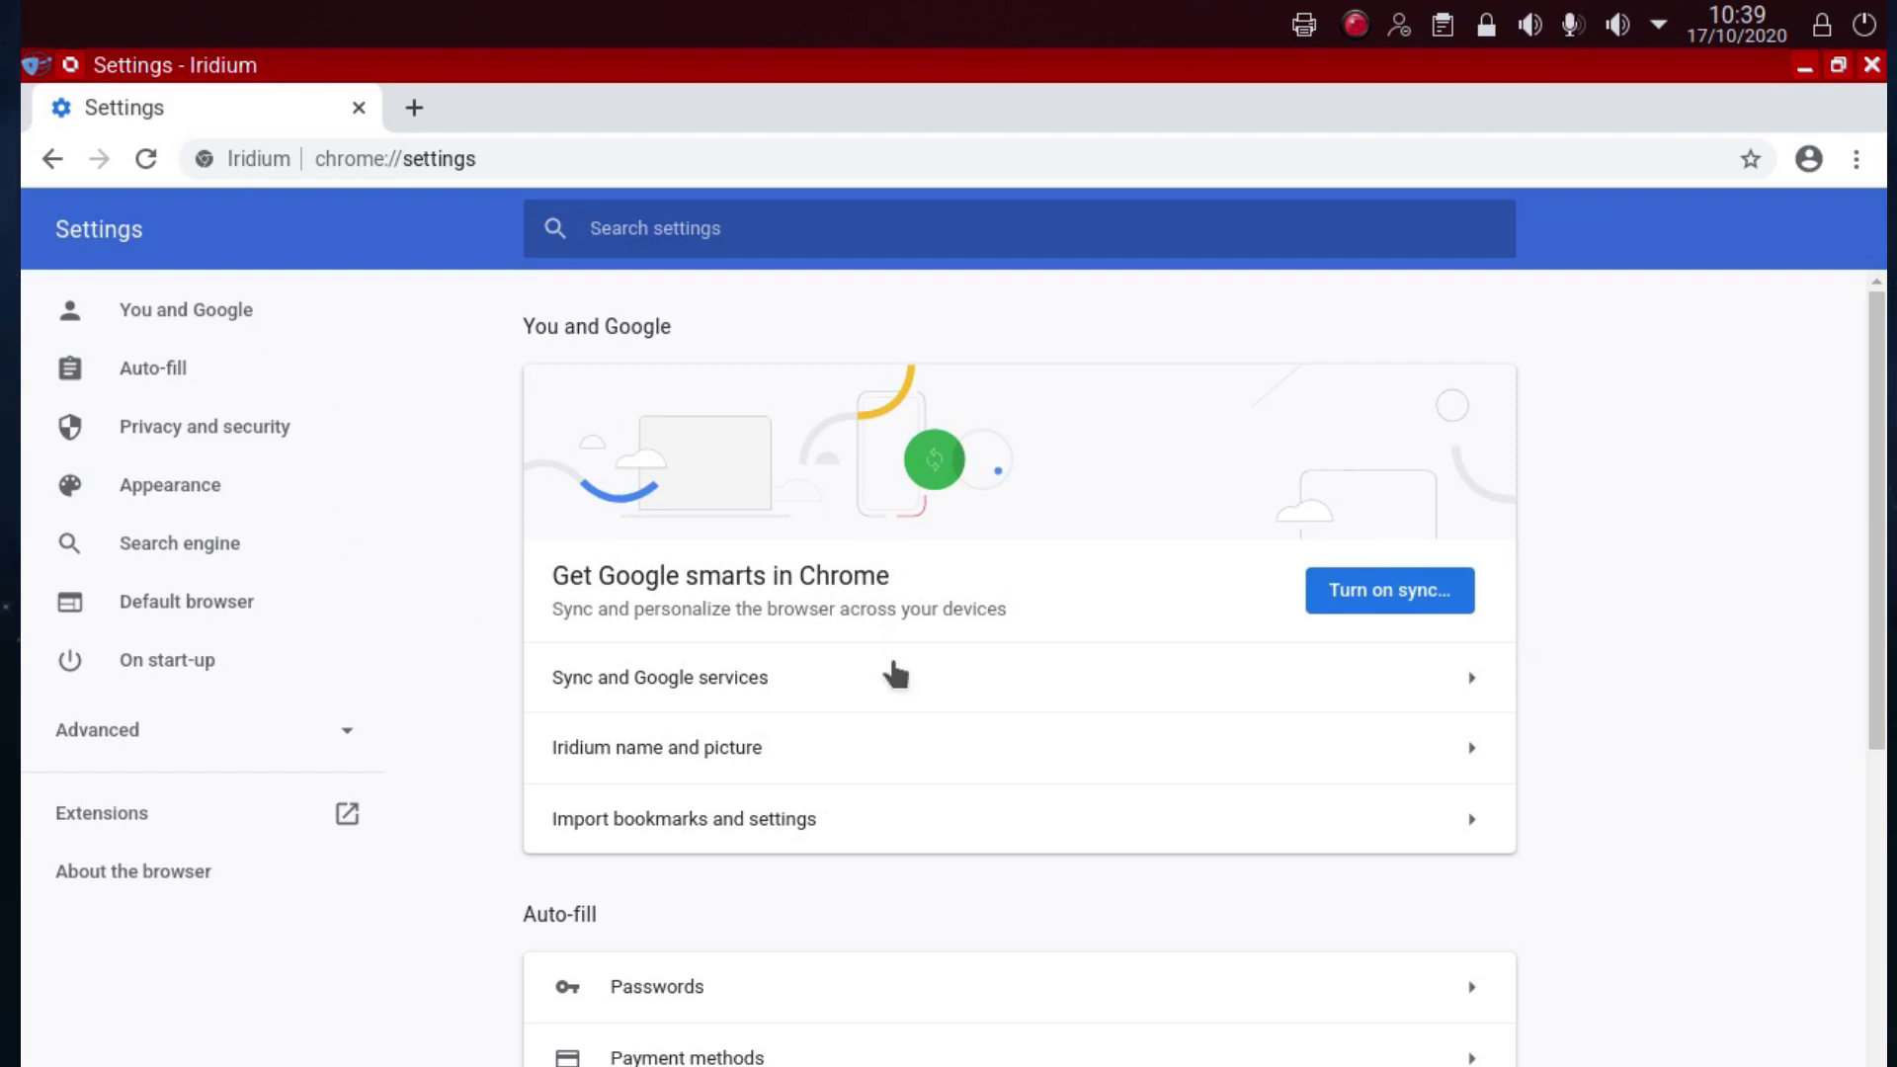
scroll(909, 899, "down", 2)
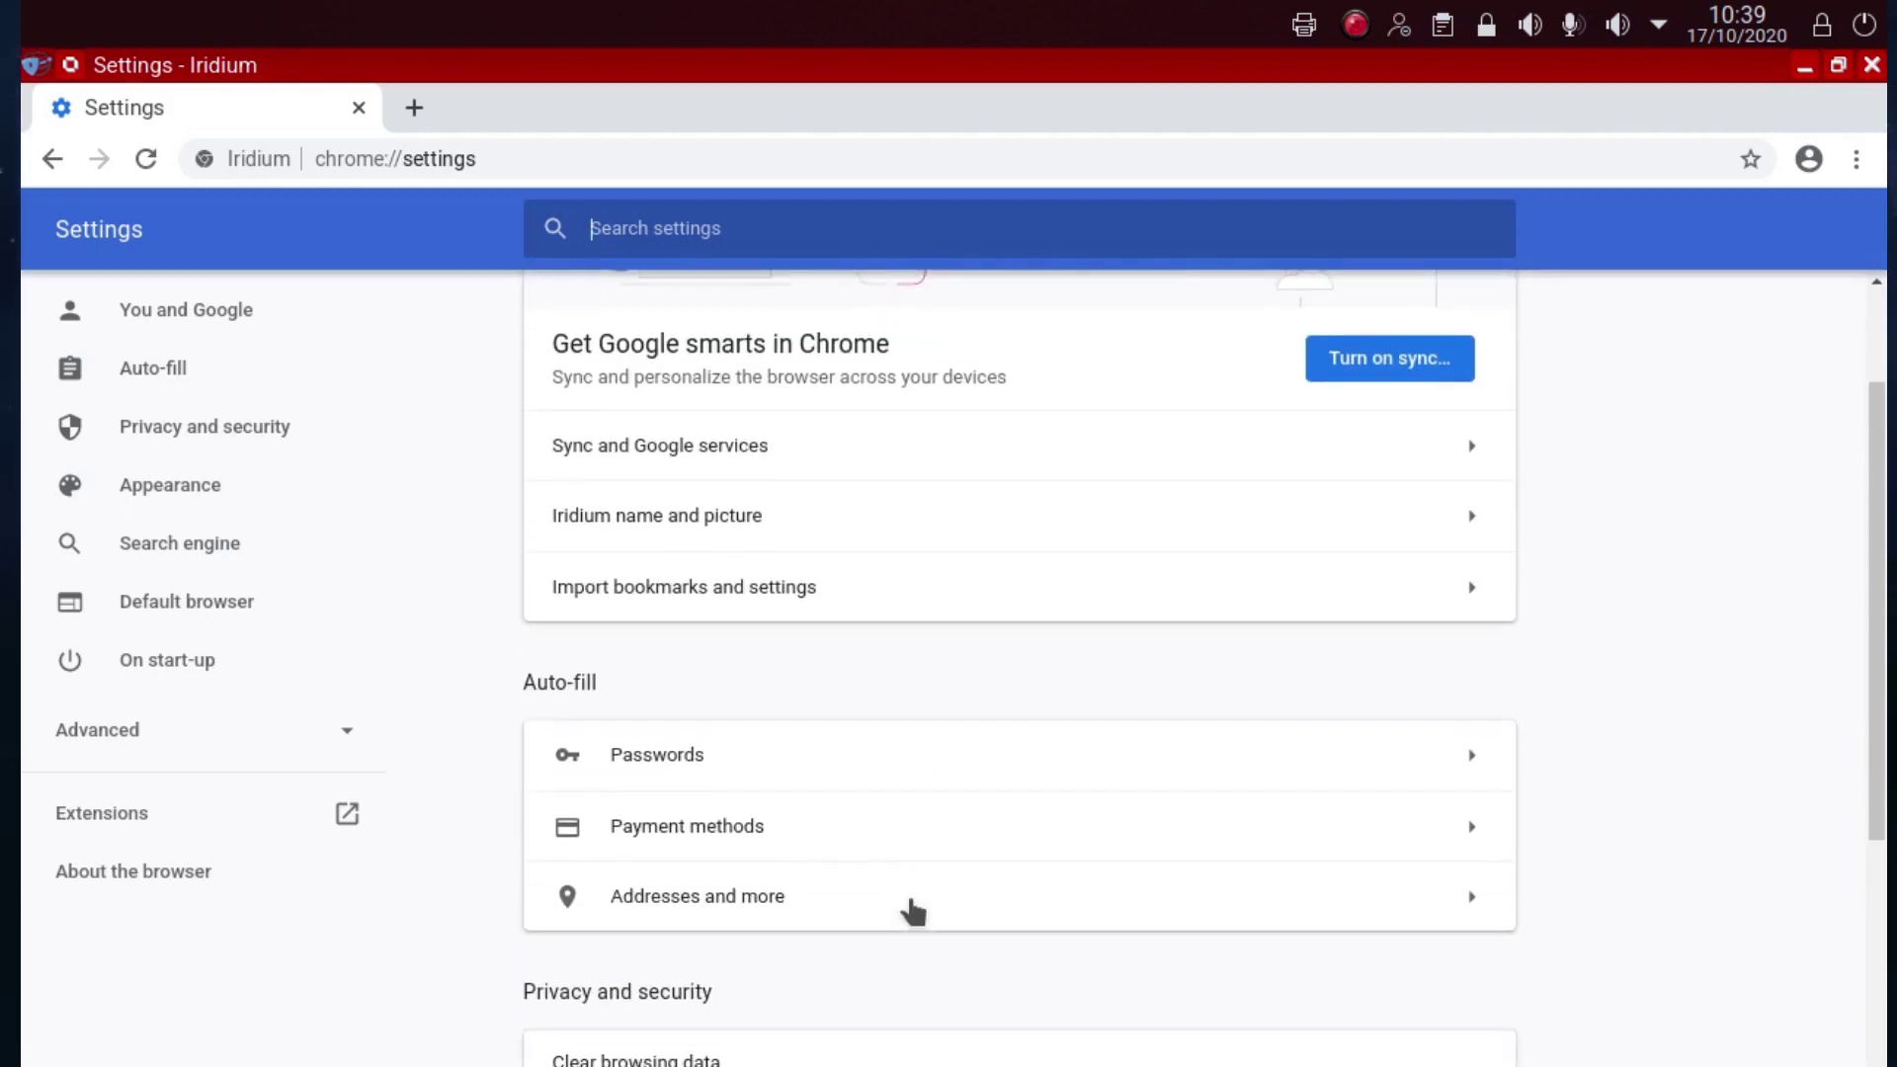
scroll(911, 907, "down", 4)
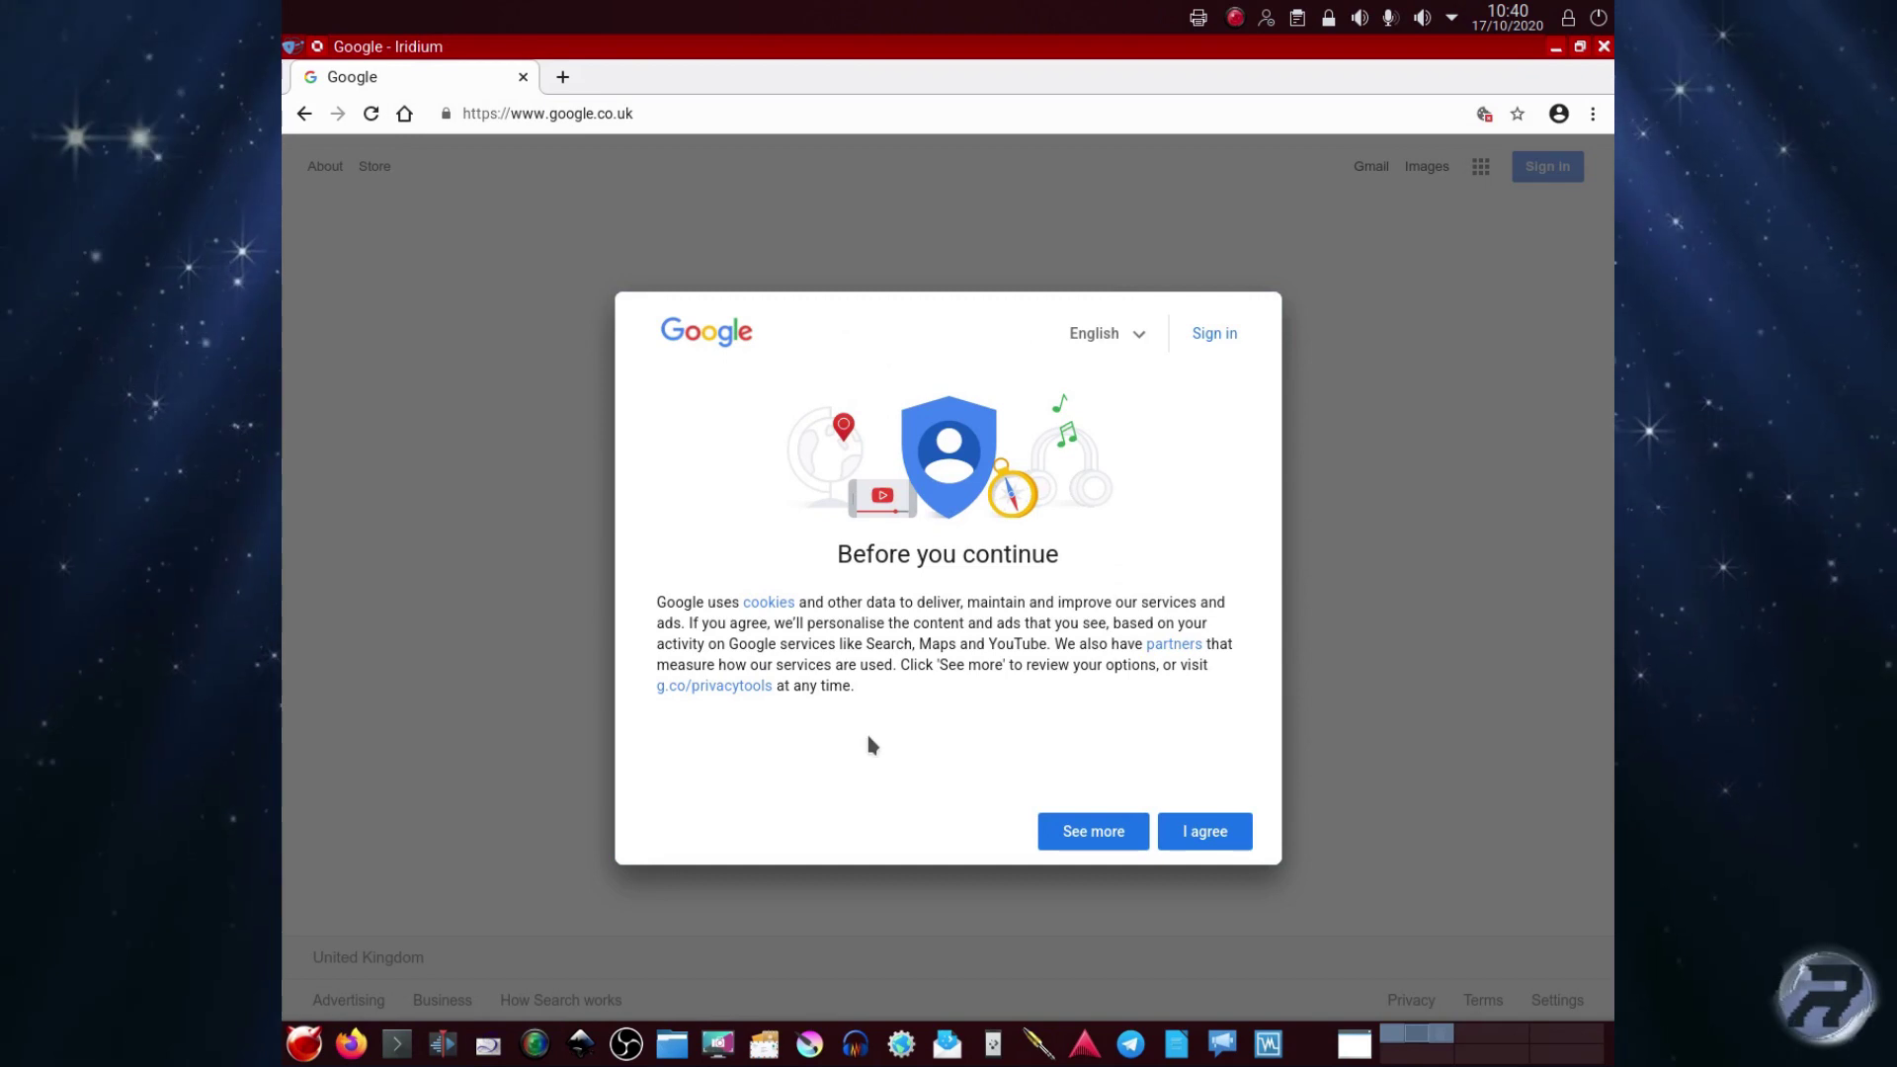
Accept Google's consent prompt, always allow google.co.uk cookies, and reload Google.
left_click(1201, 831)
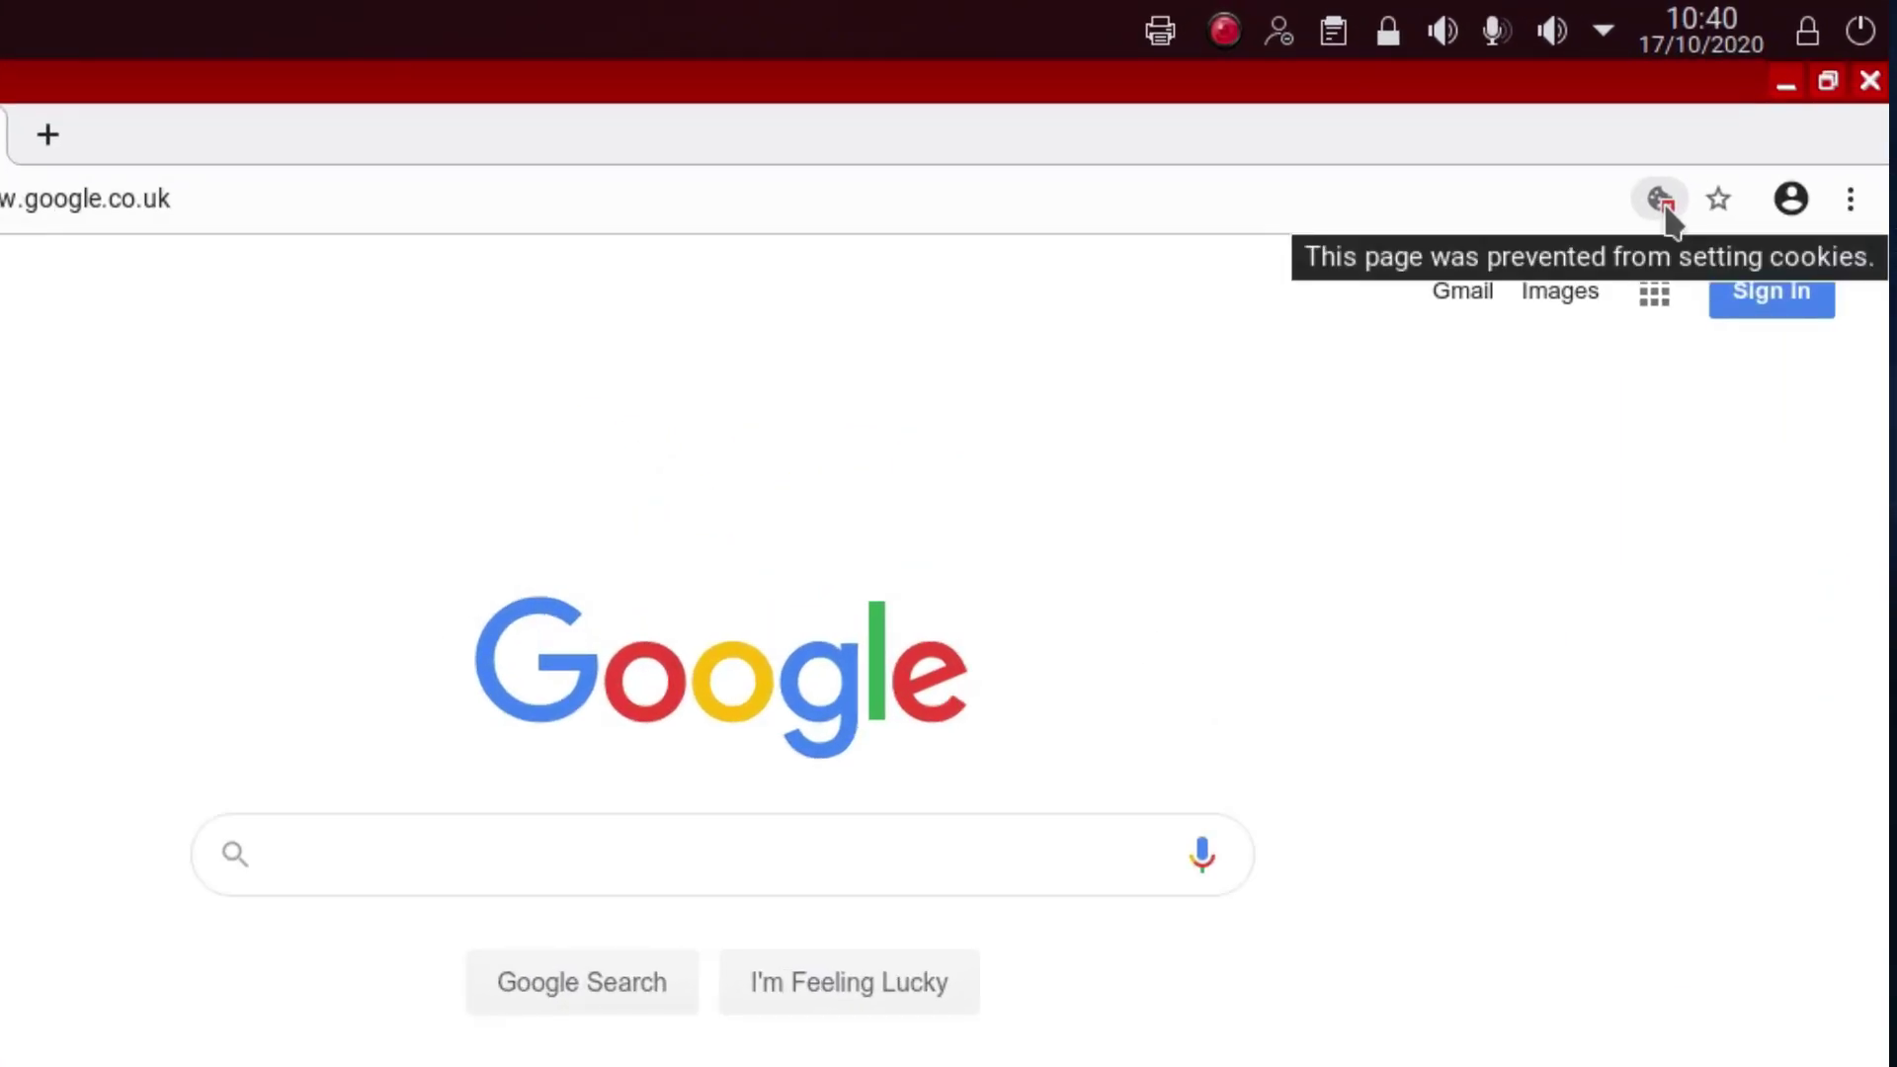
left_click(1661, 201)
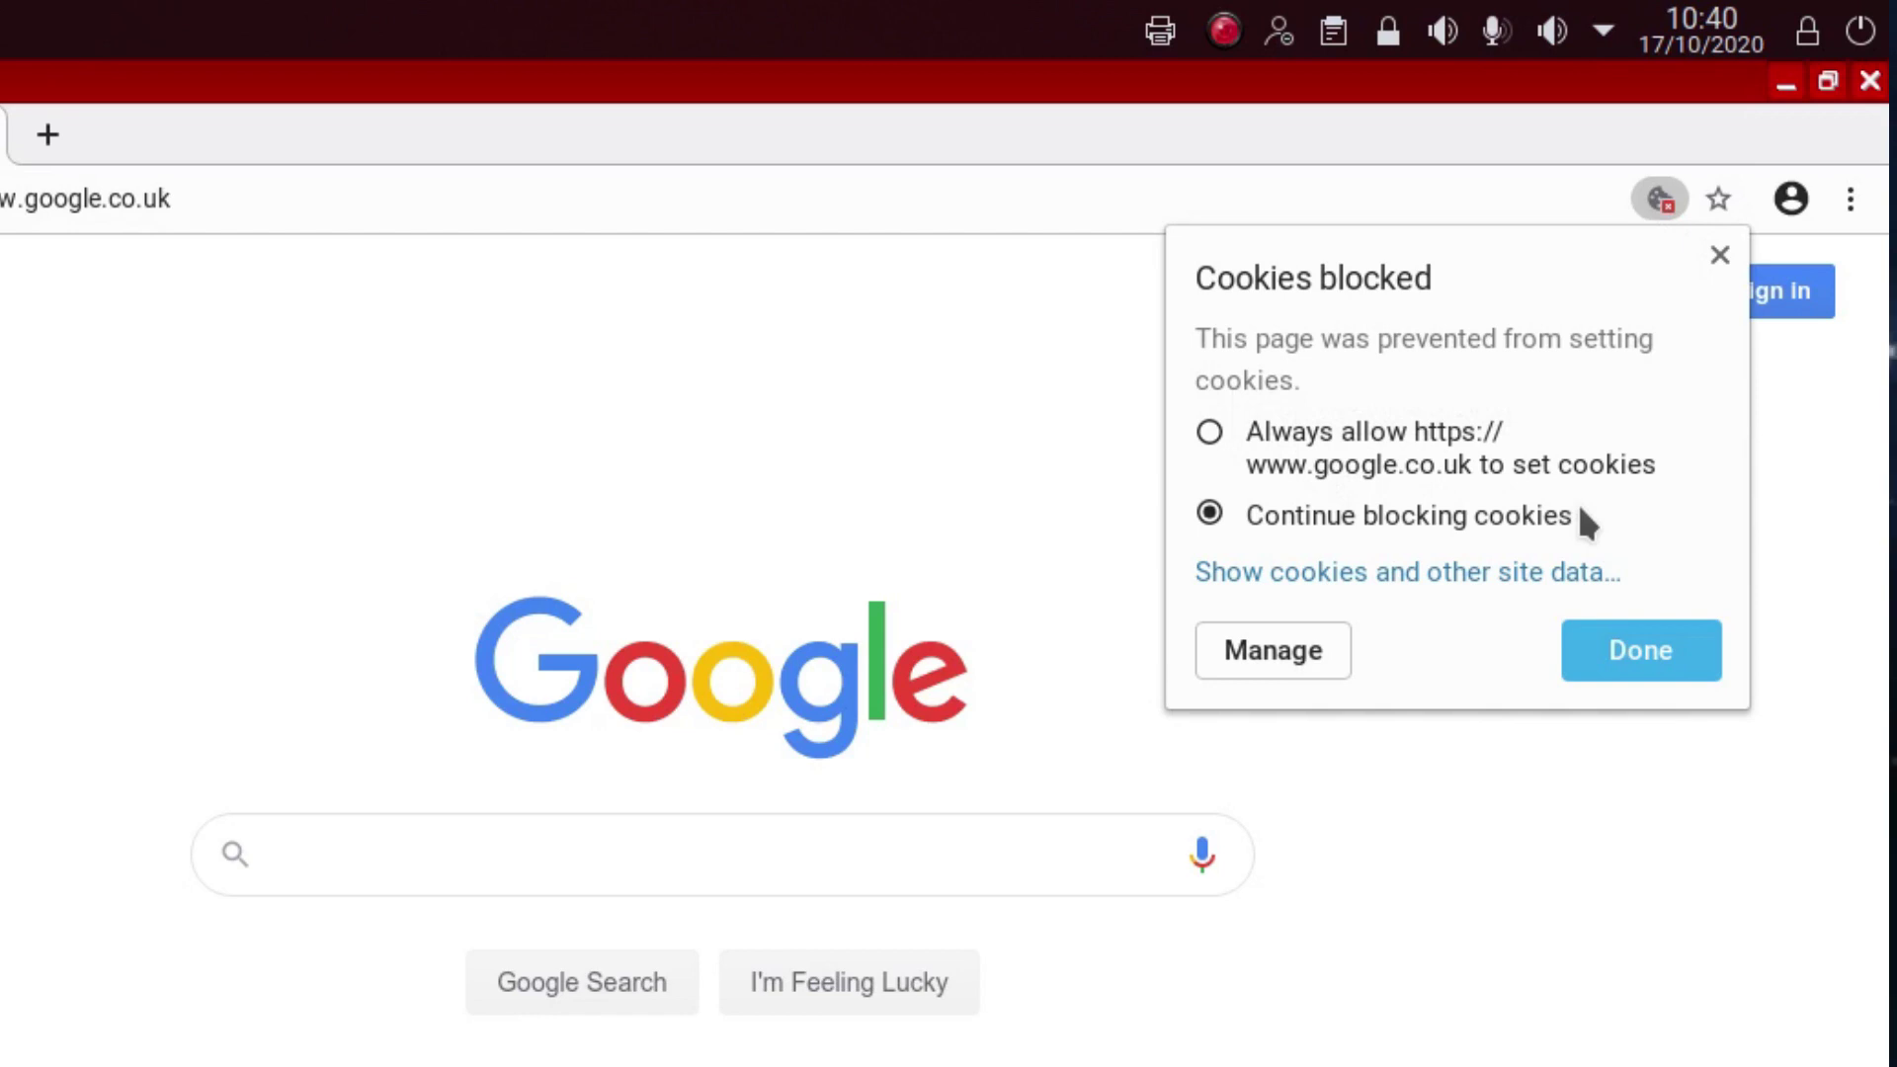
left_click(1213, 435)
left_click(1652, 638)
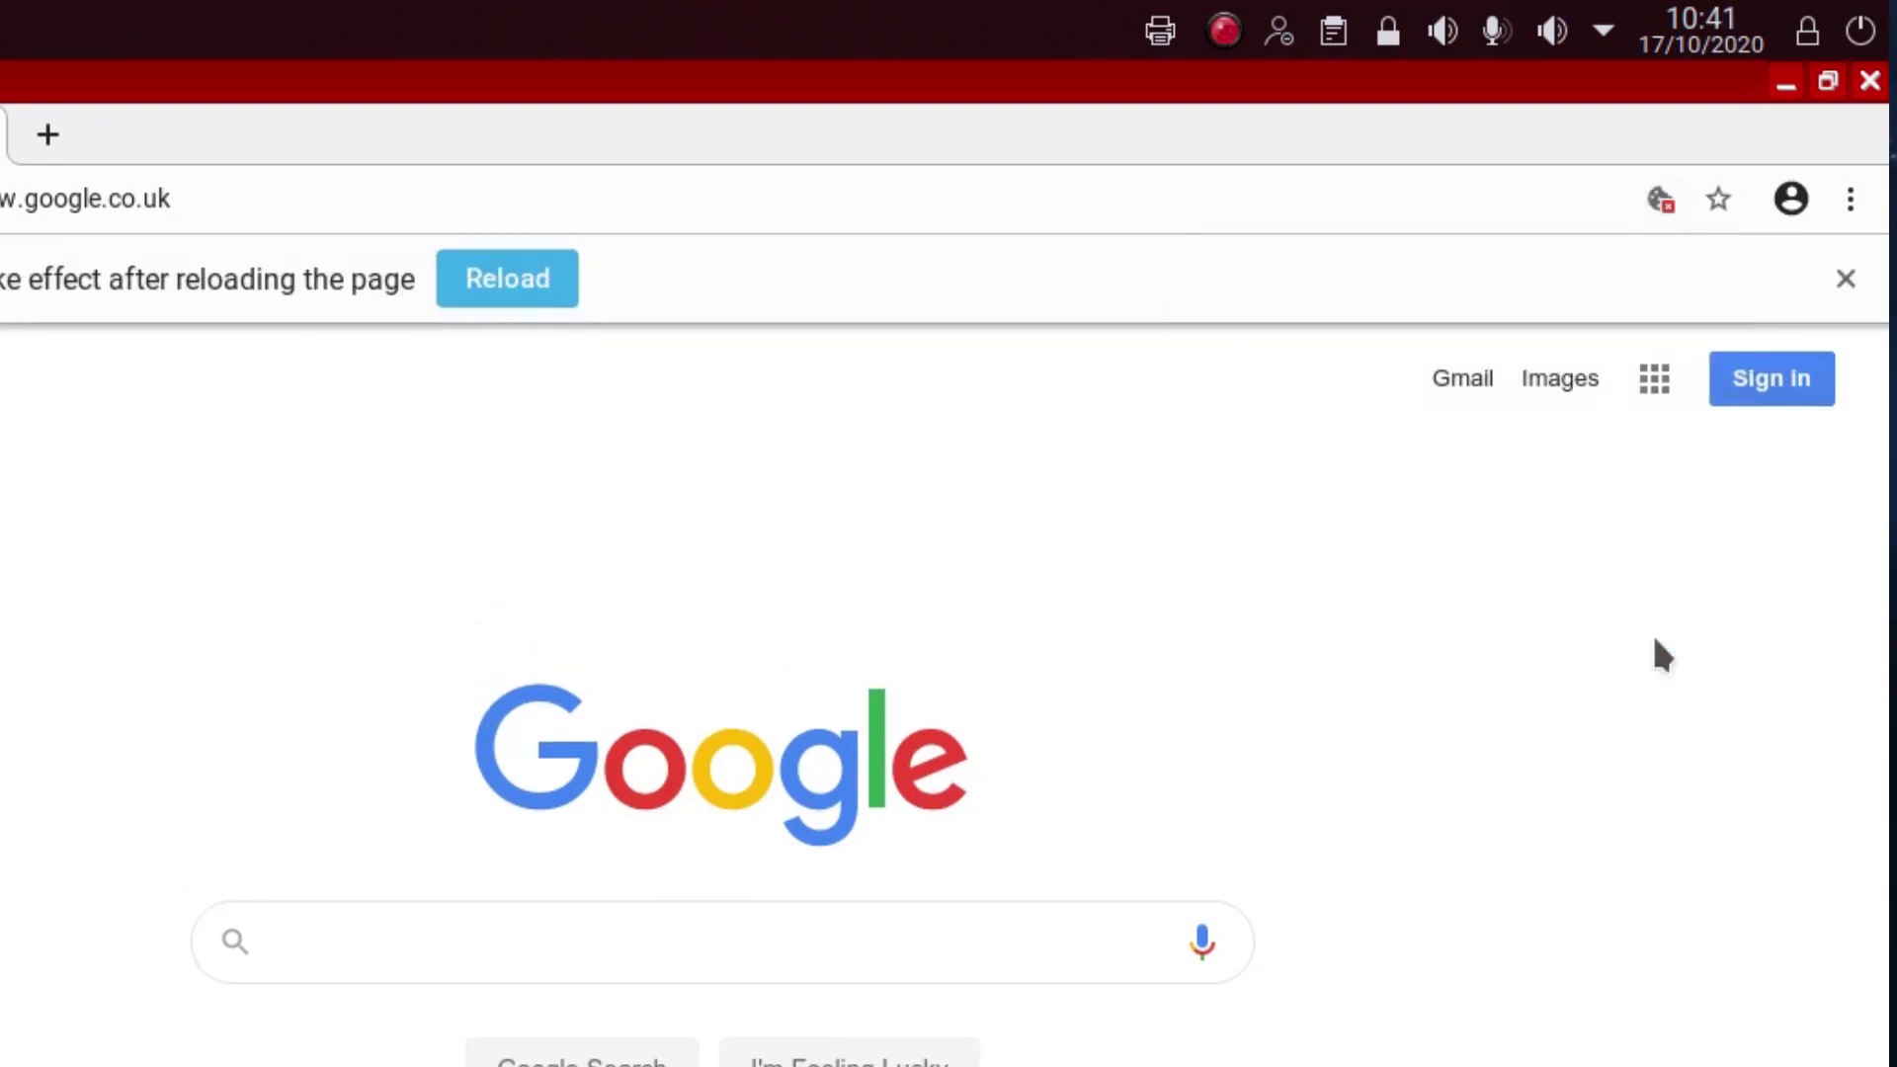
left_click(549, 282)
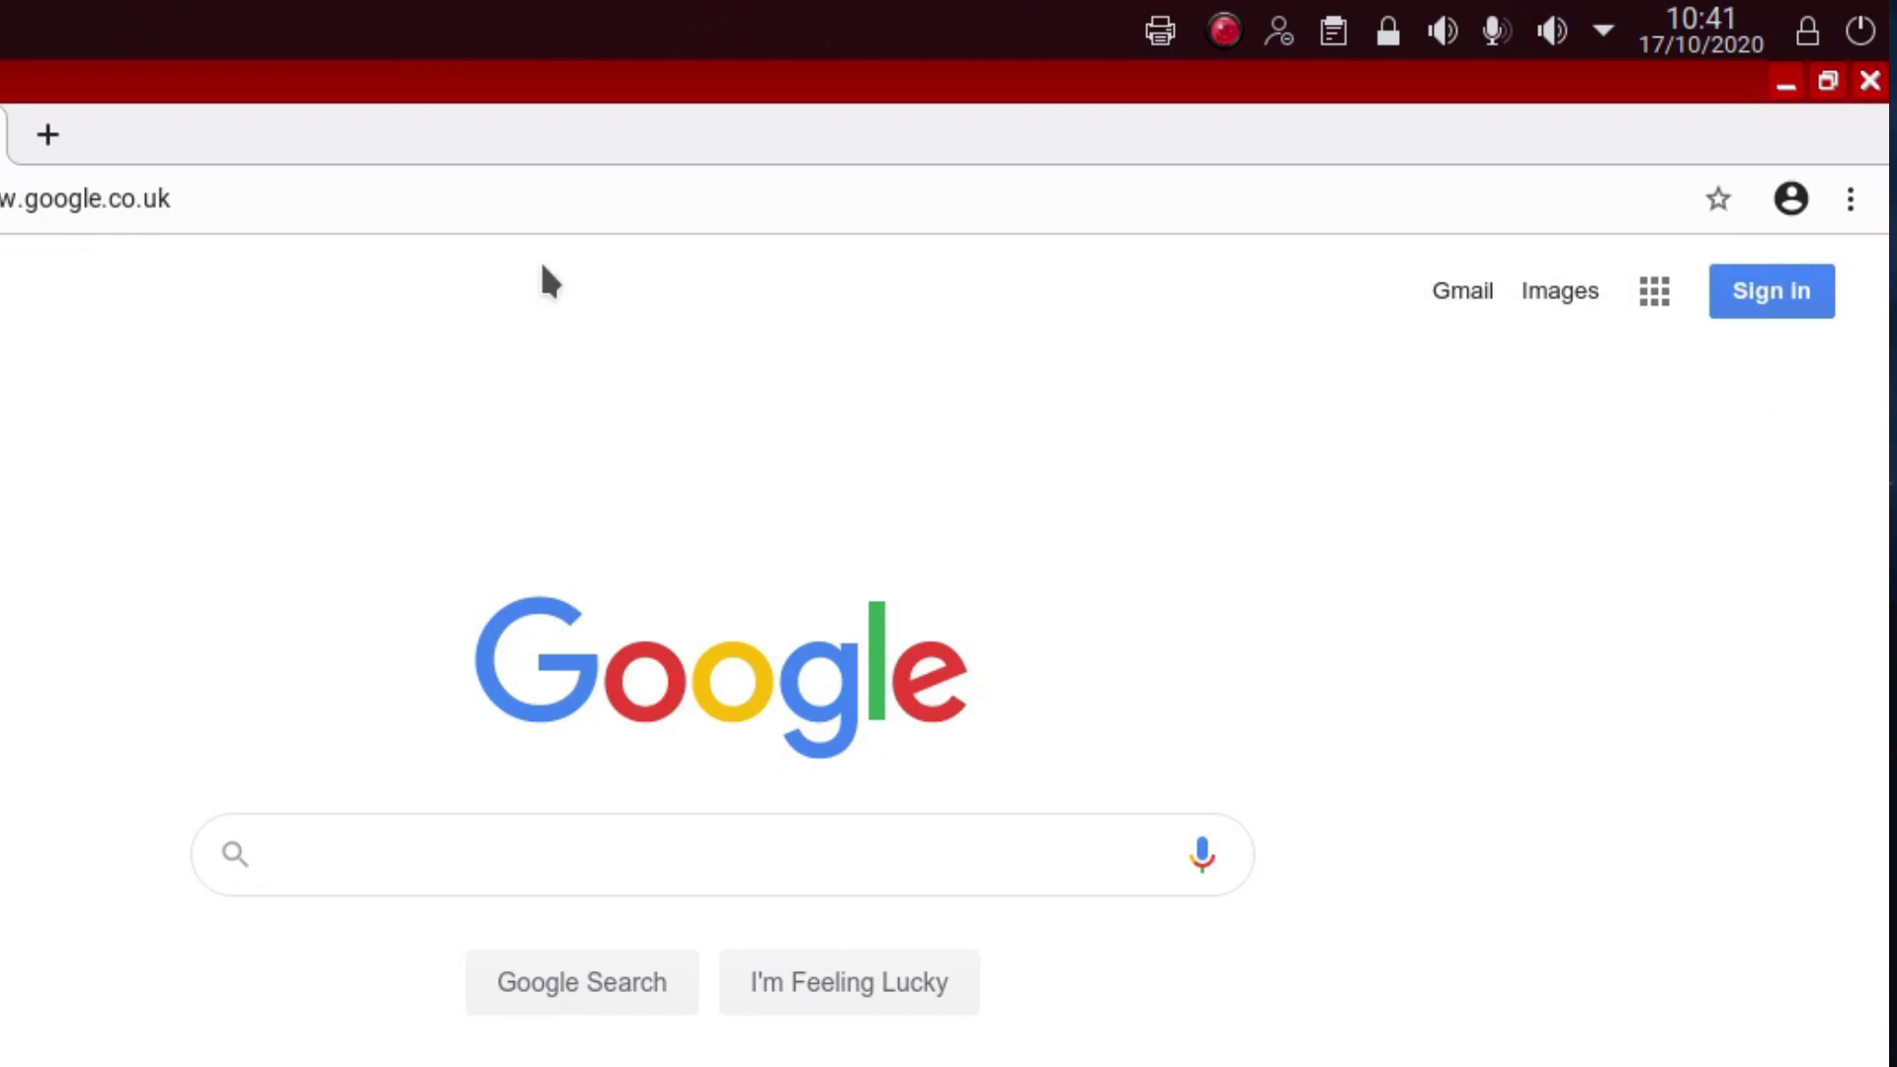
left_click(1652, 291)
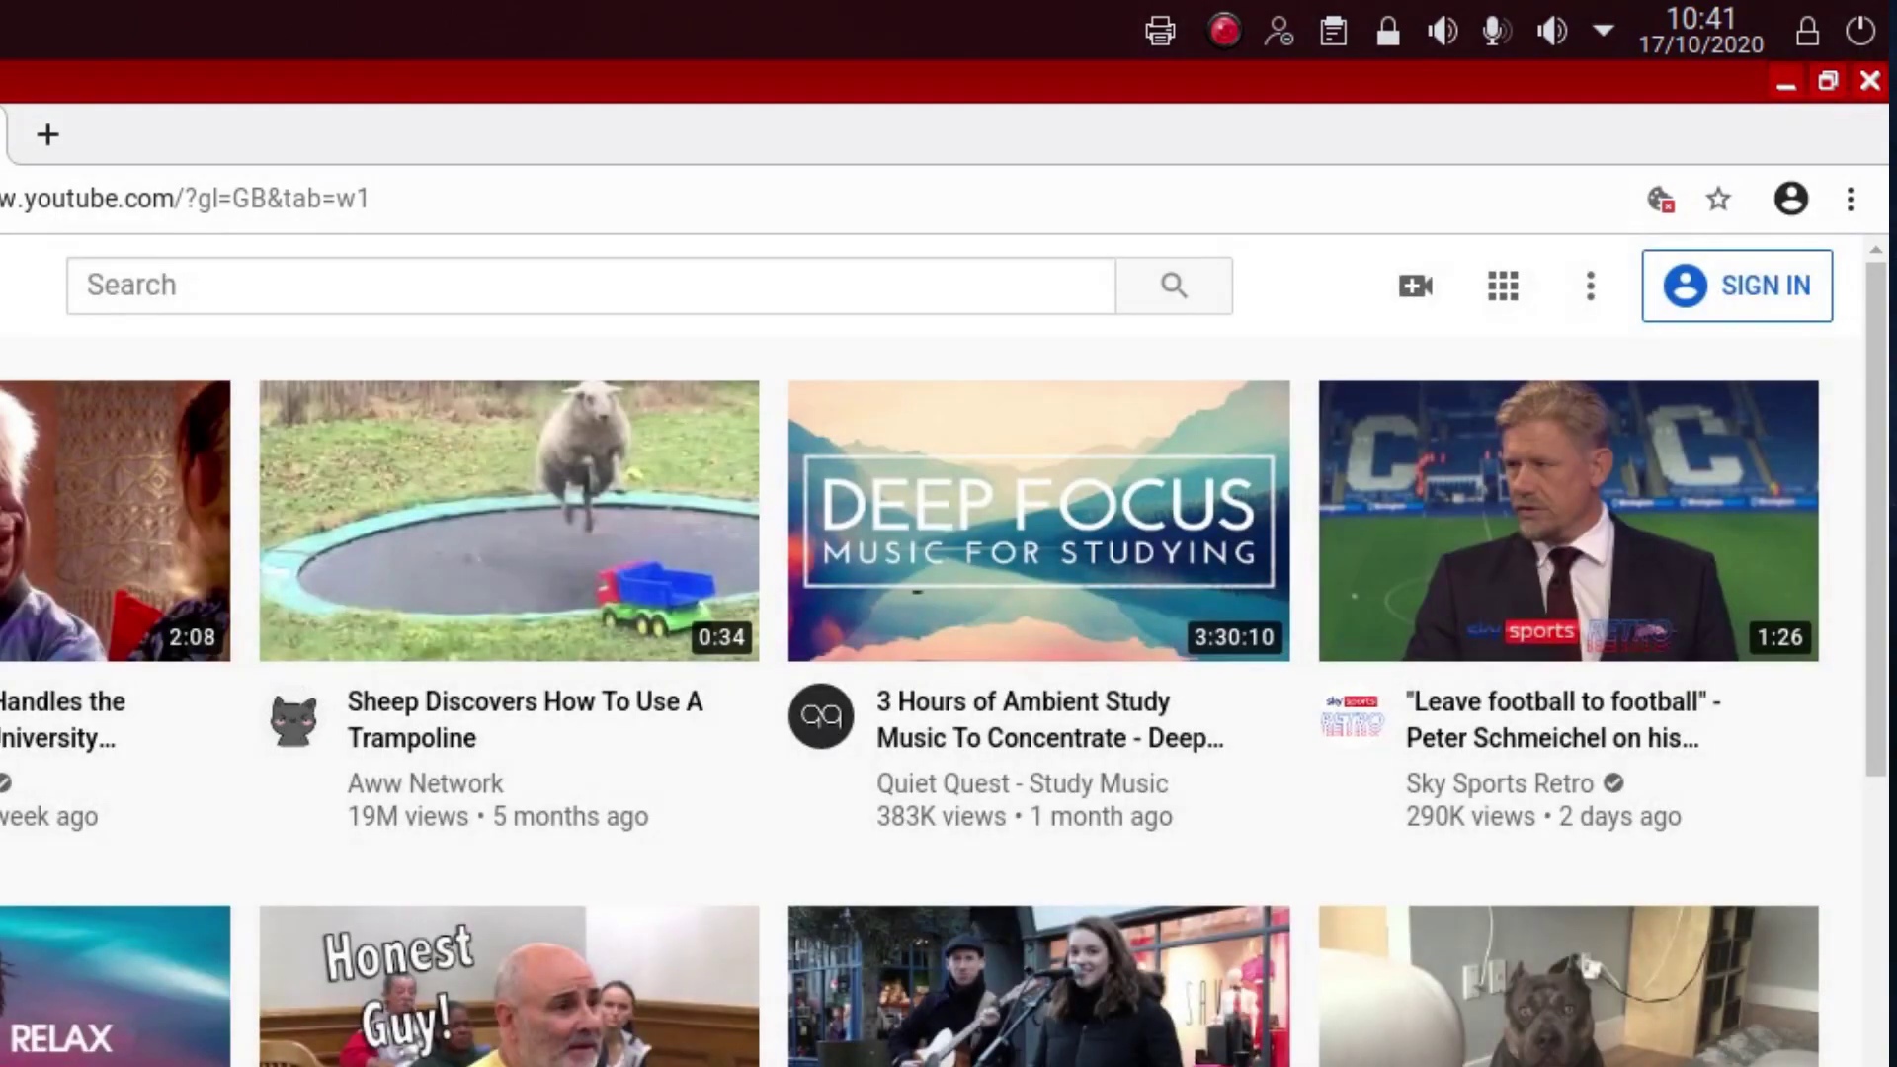
Always allow youtube.com to set cookies and reload YouTube.
left_click(1660, 201)
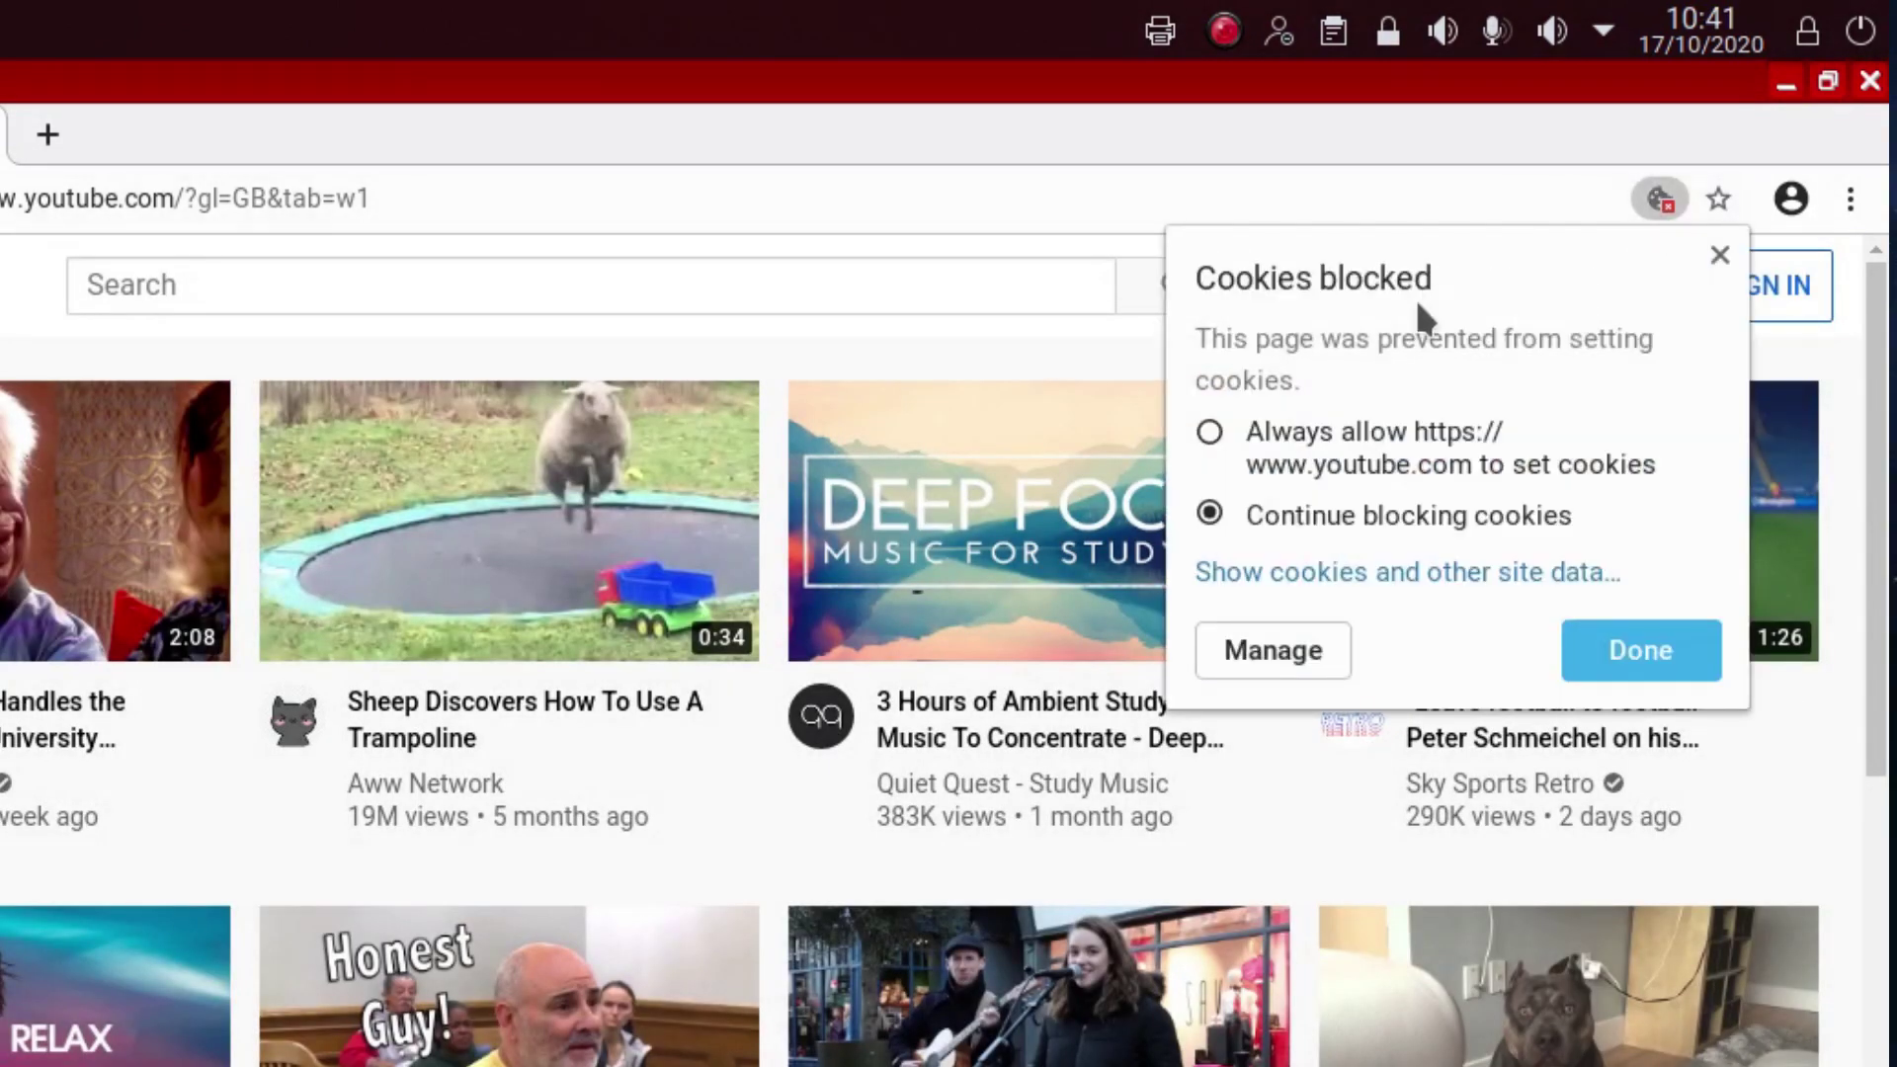
left_click(1212, 434)
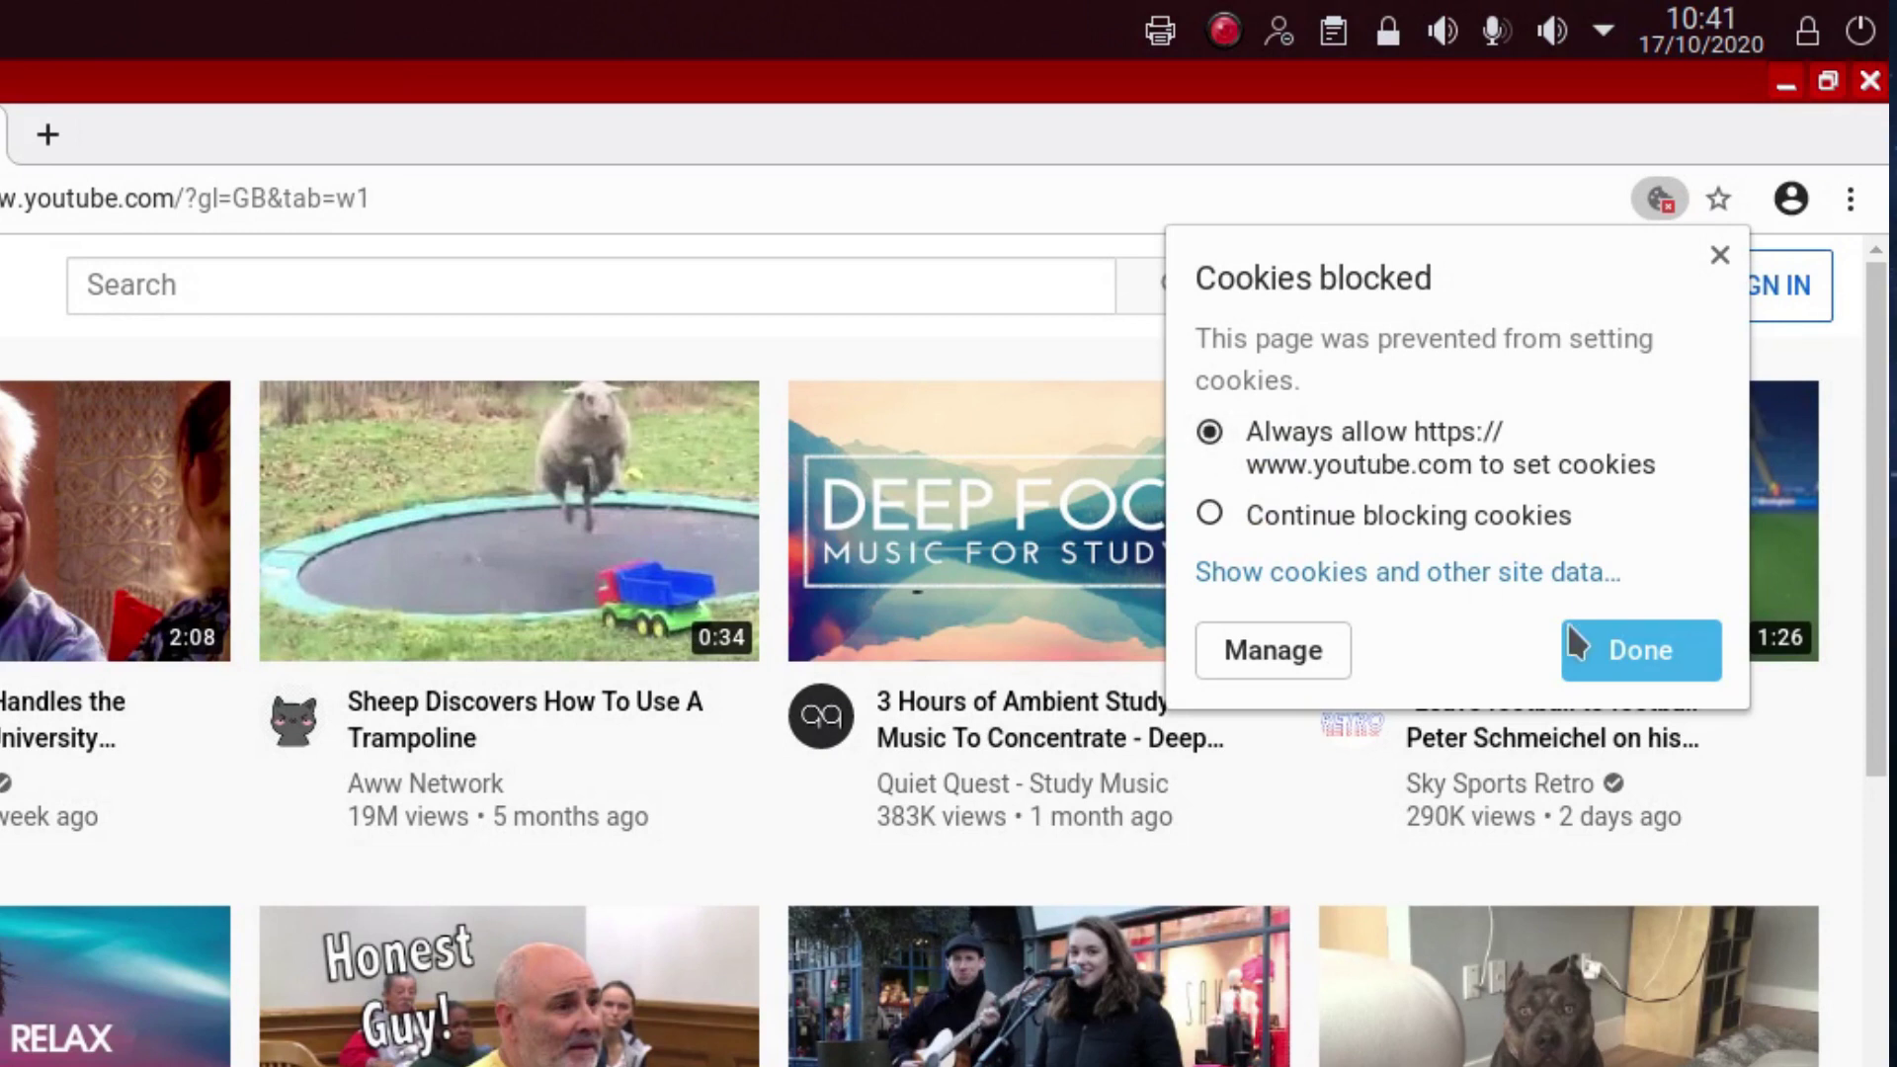
left_click(1618, 655)
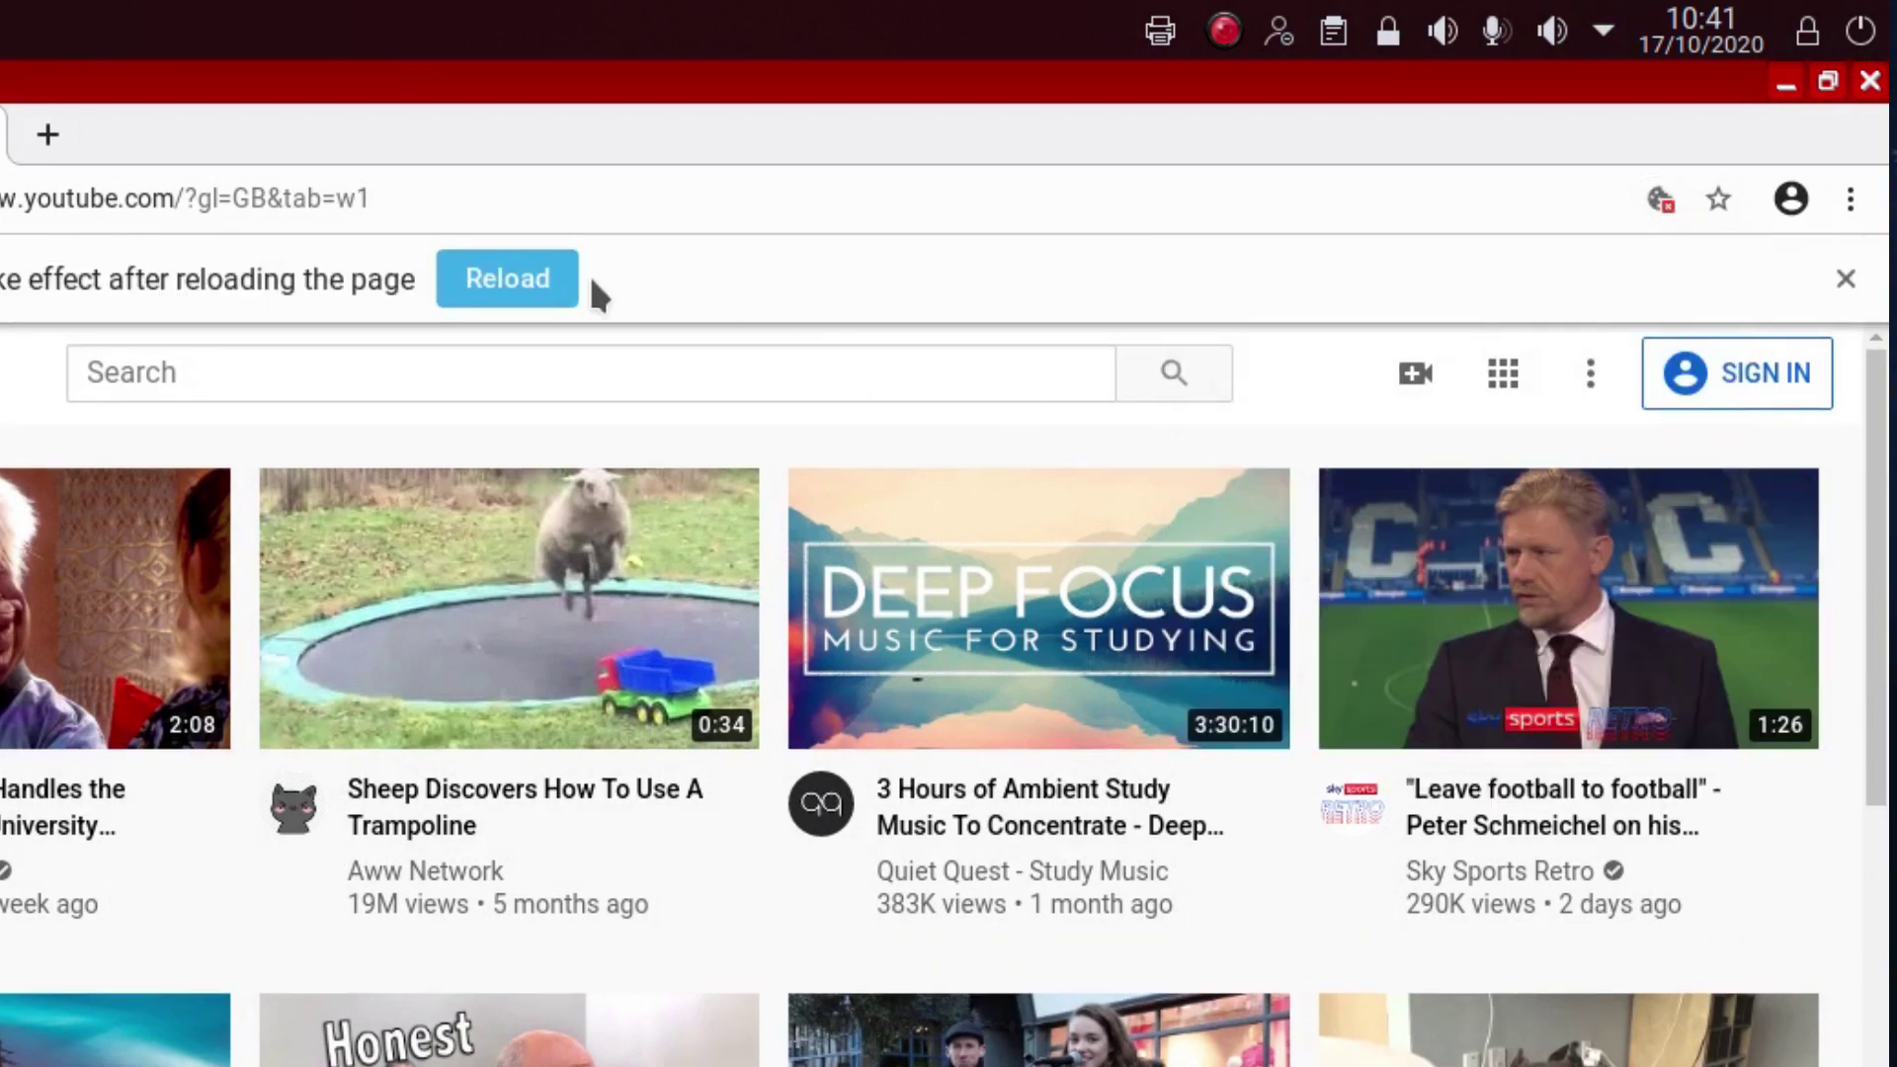
left_click(501, 295)
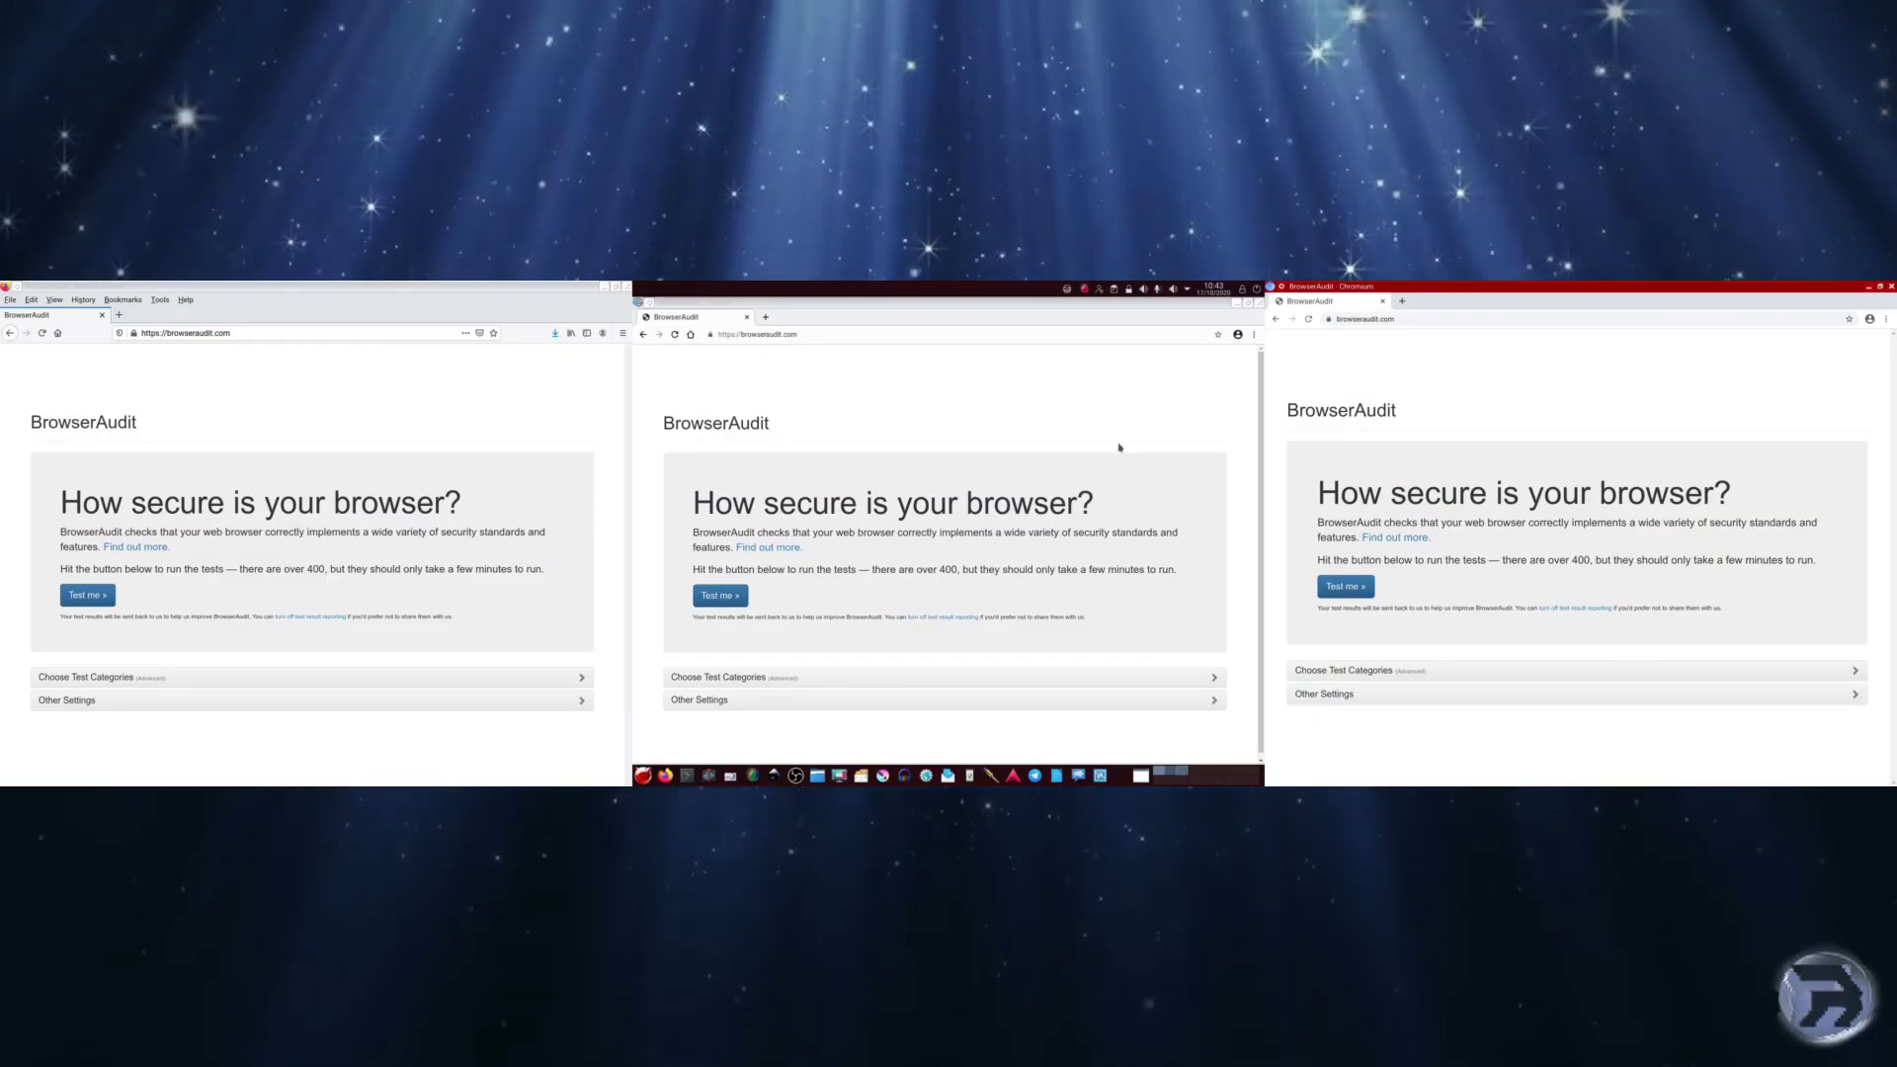
Run BrowserAudit's 'Test me' suite in Firefox: 379 passed, 5 warnings, 20 skipped.
left_click(317, 405)
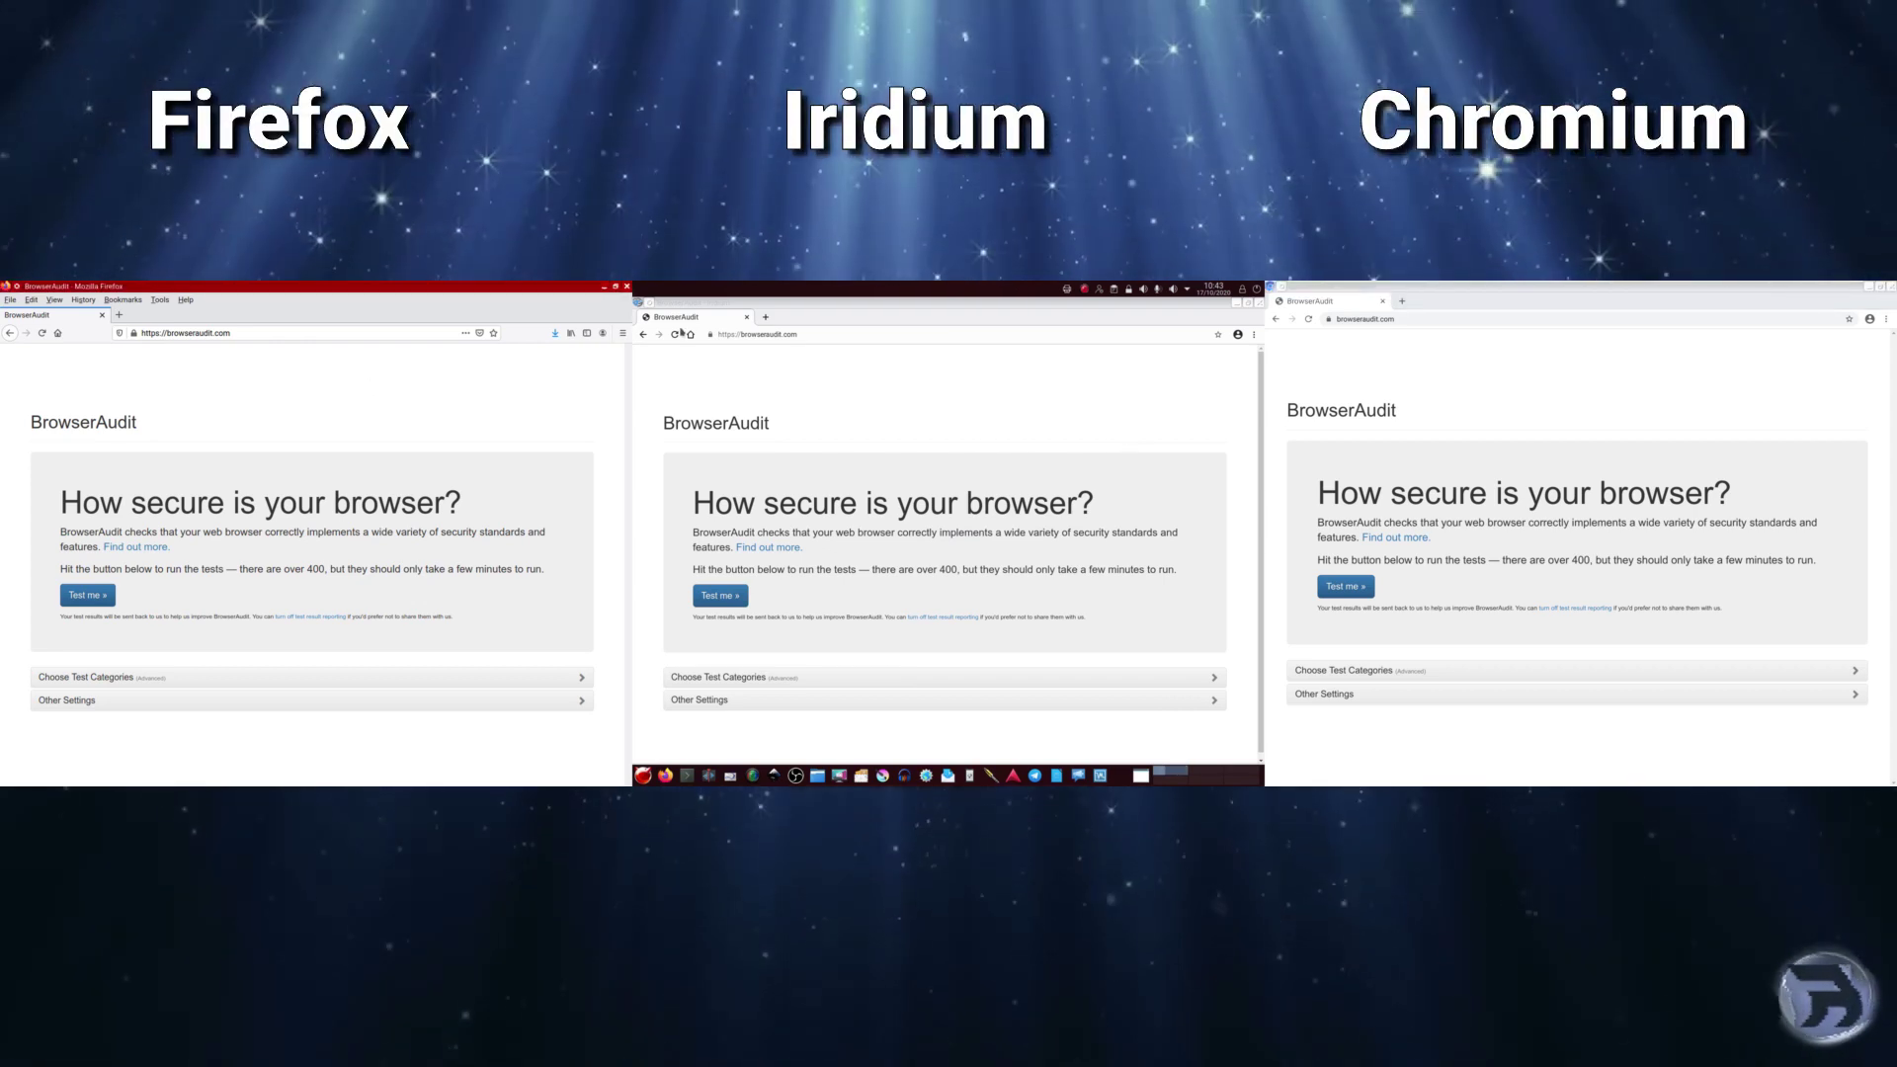
left_click(844, 386)
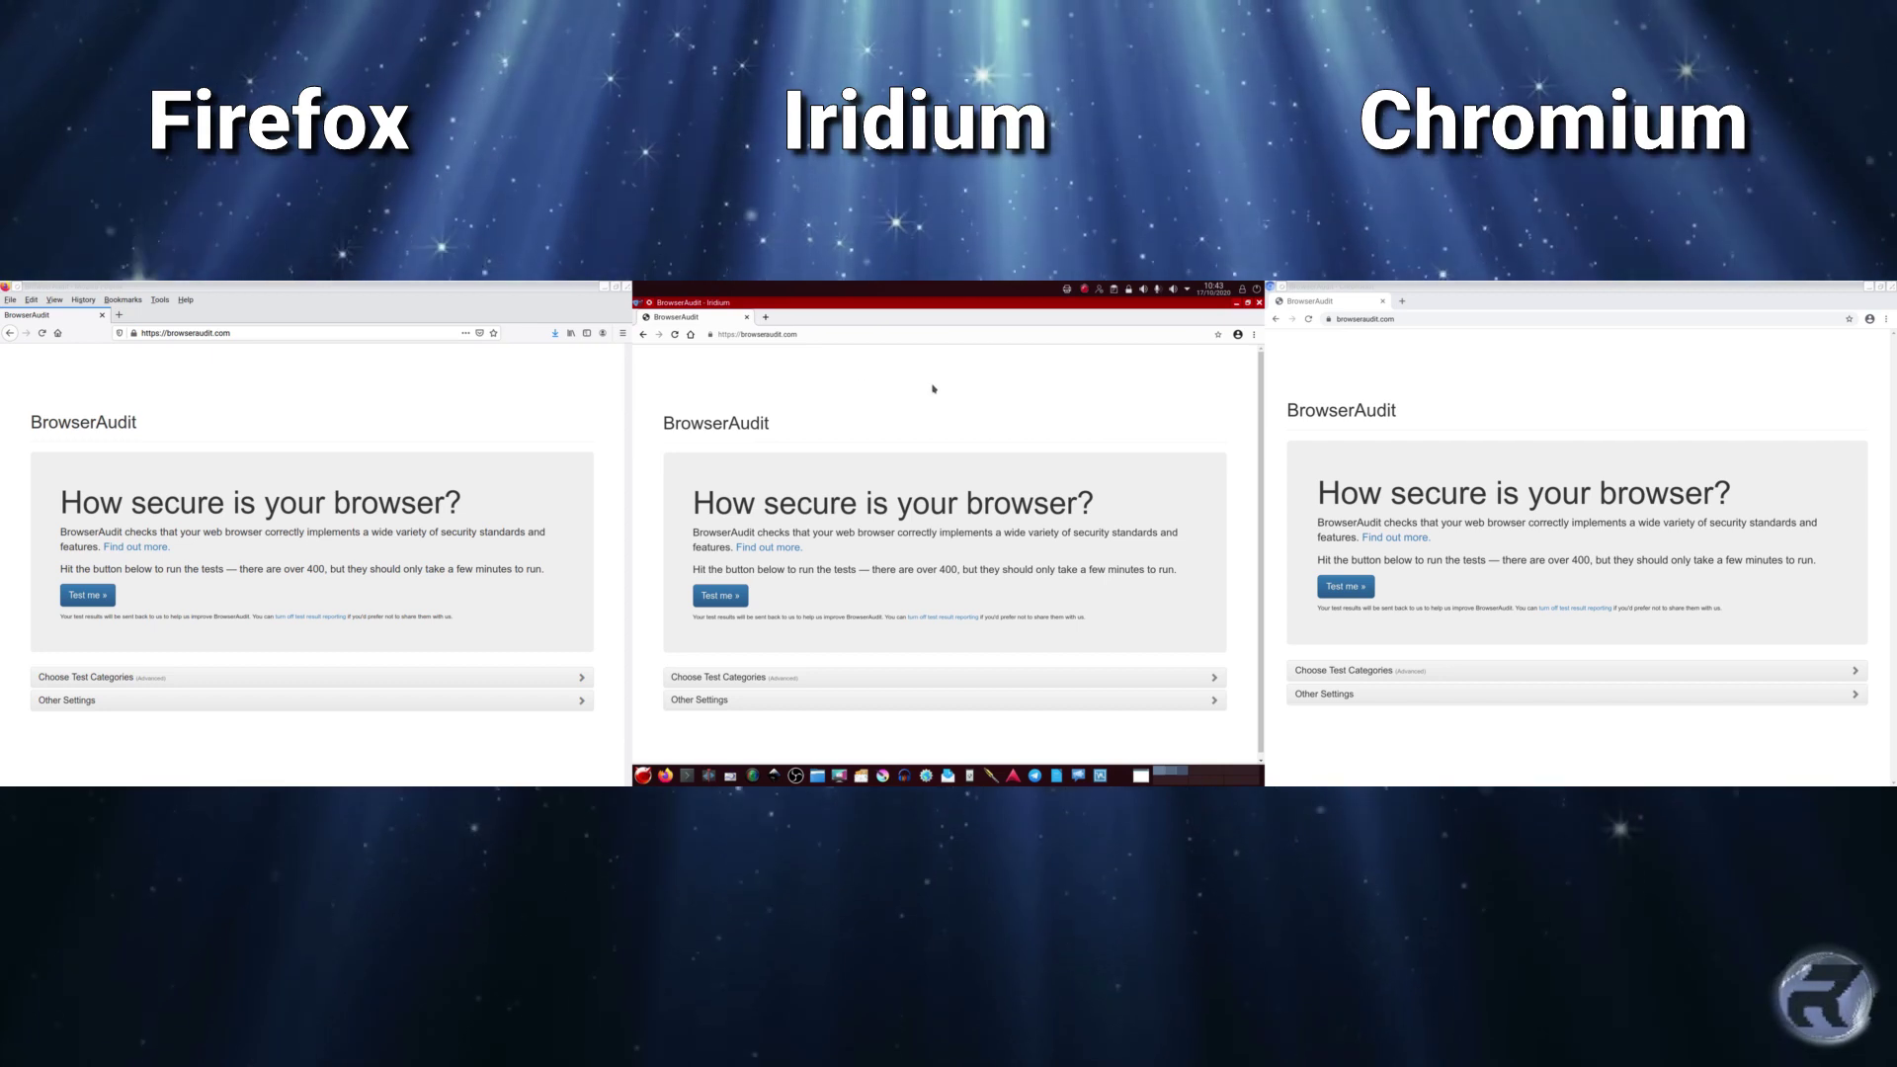
left_click(1529, 379)
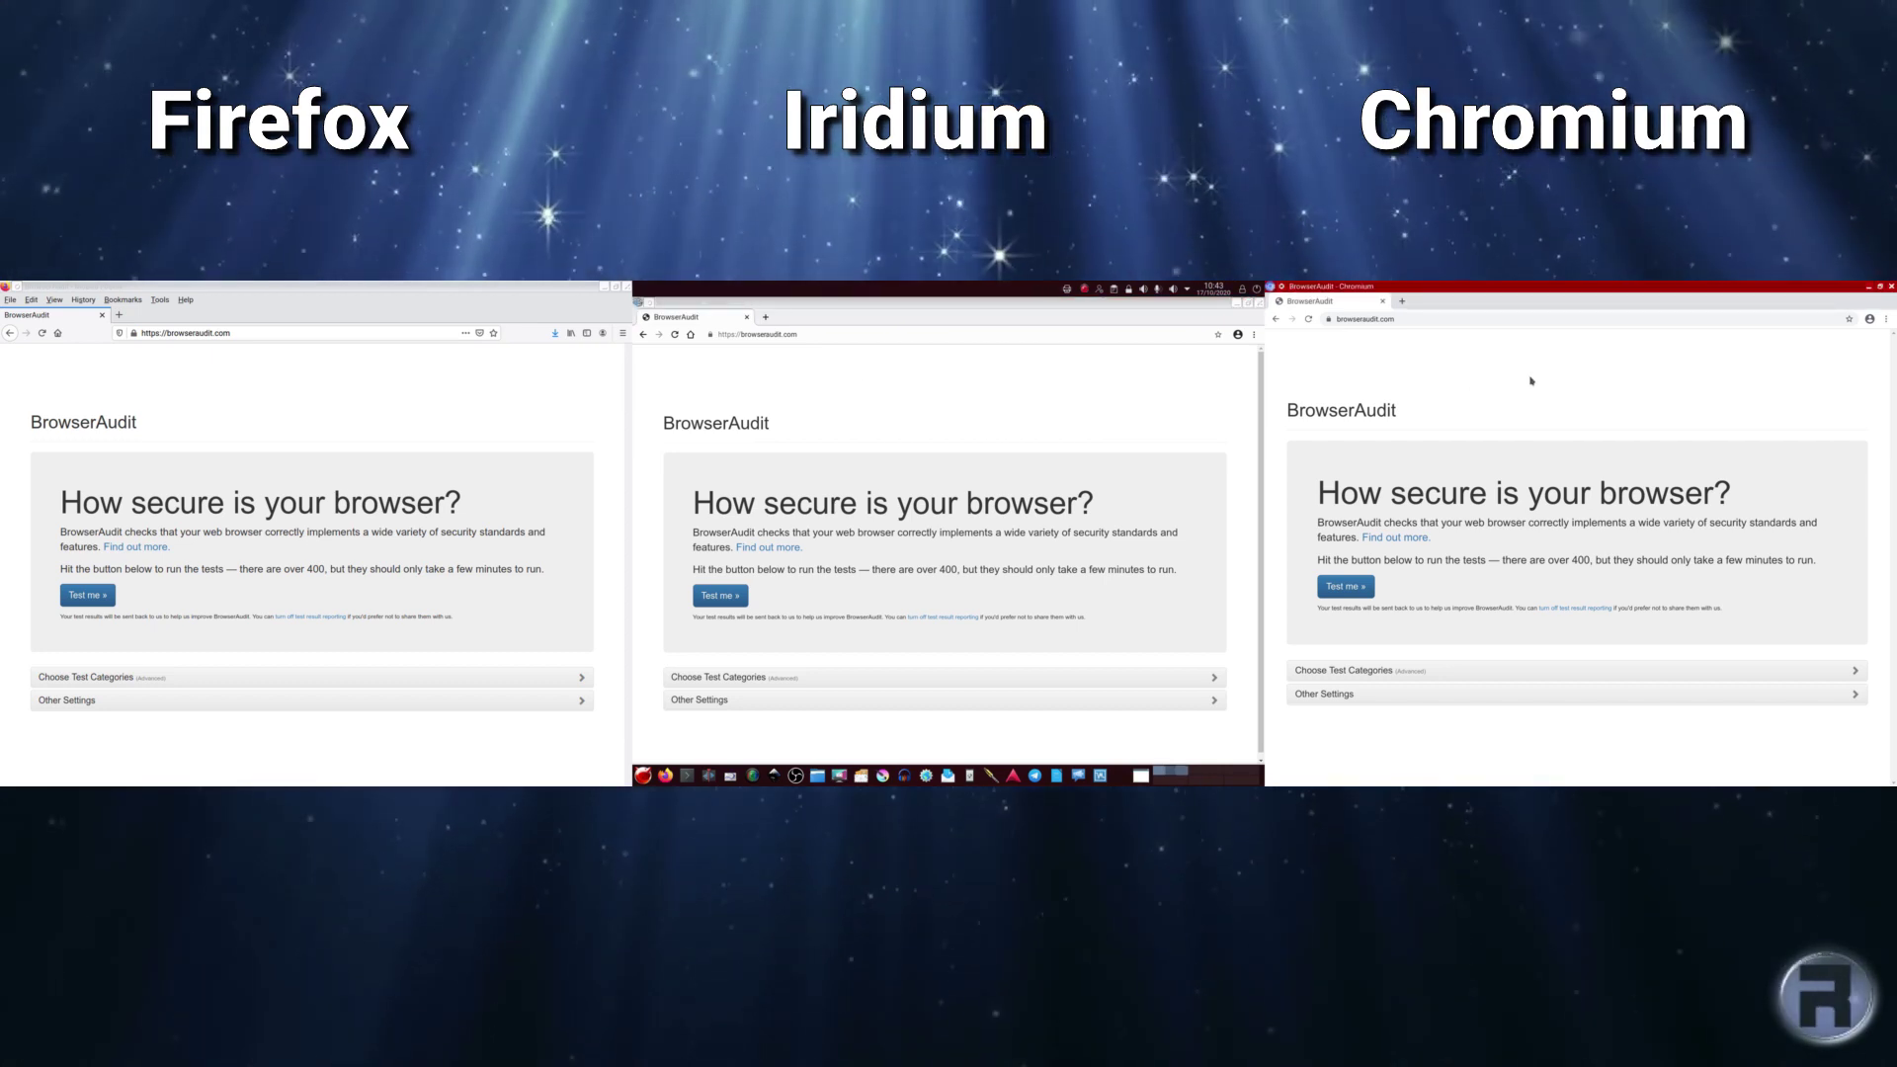
left_click(952, 386)
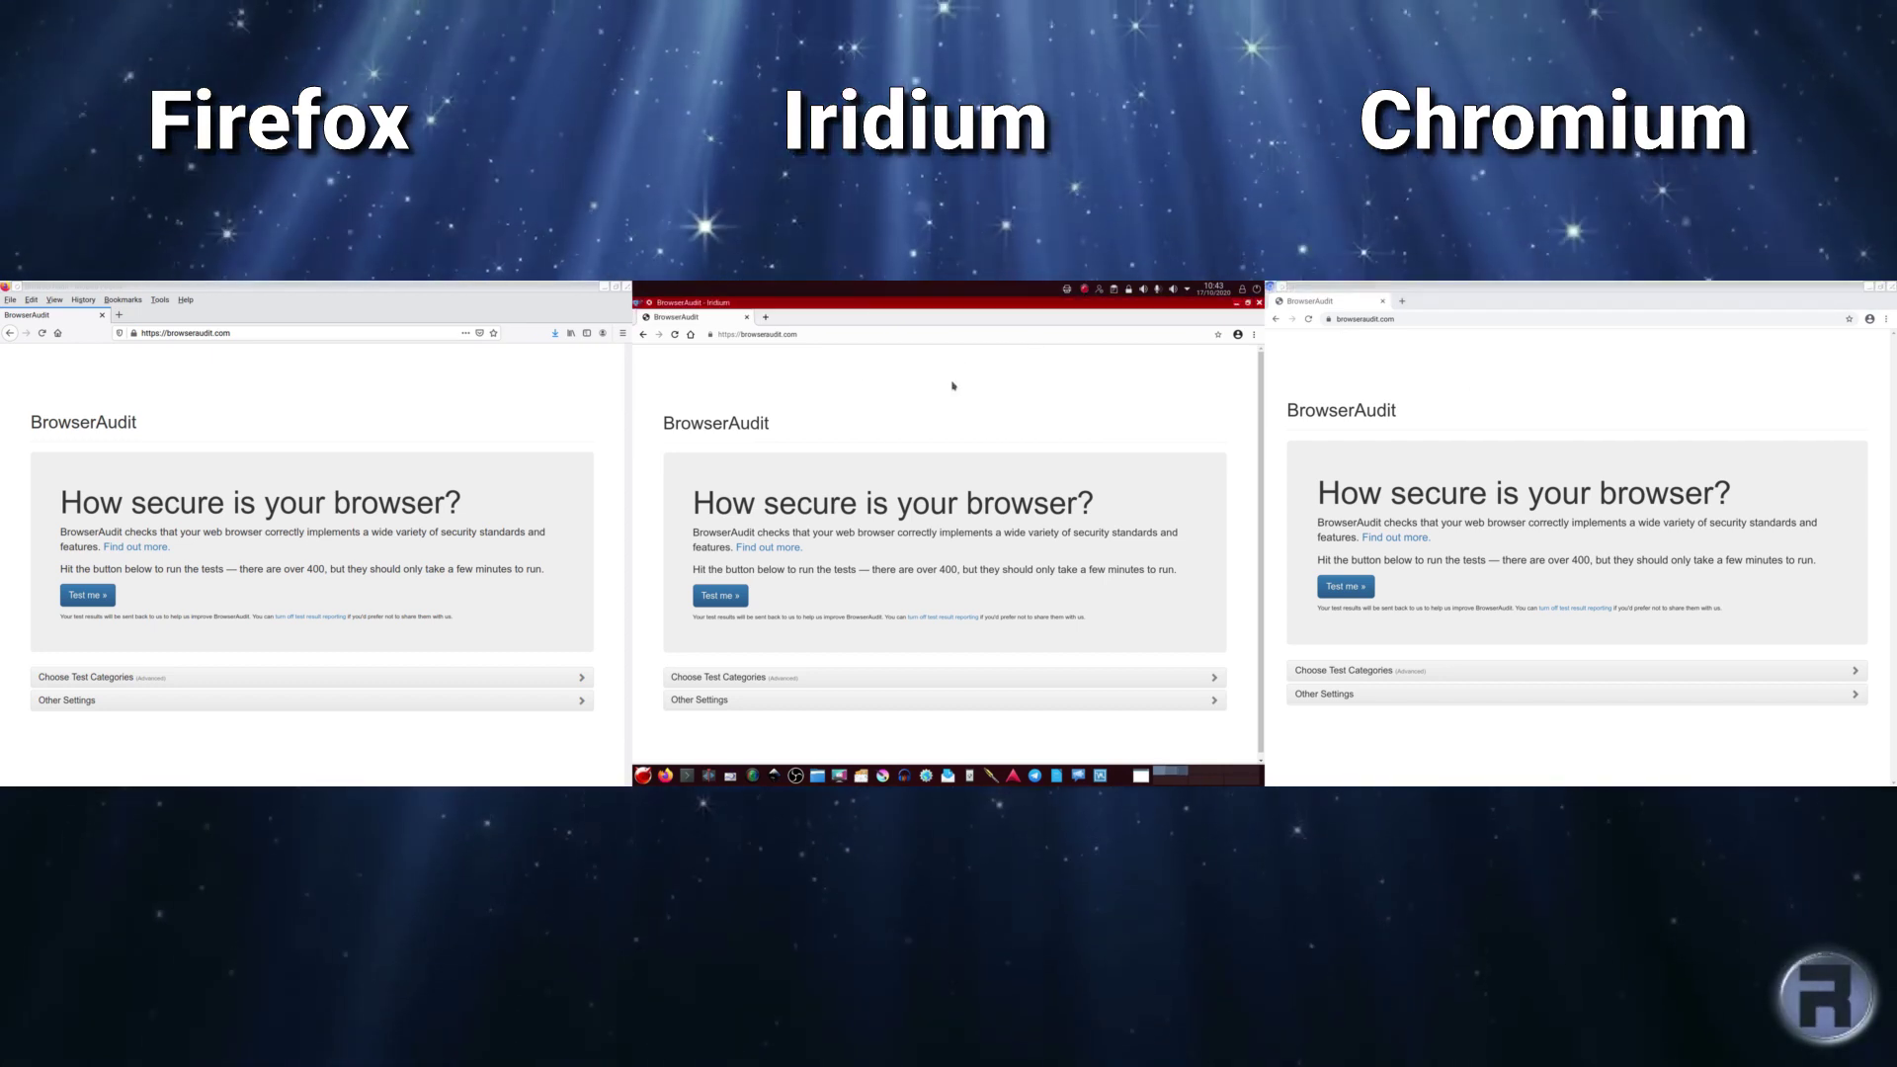
left_click(388, 394)
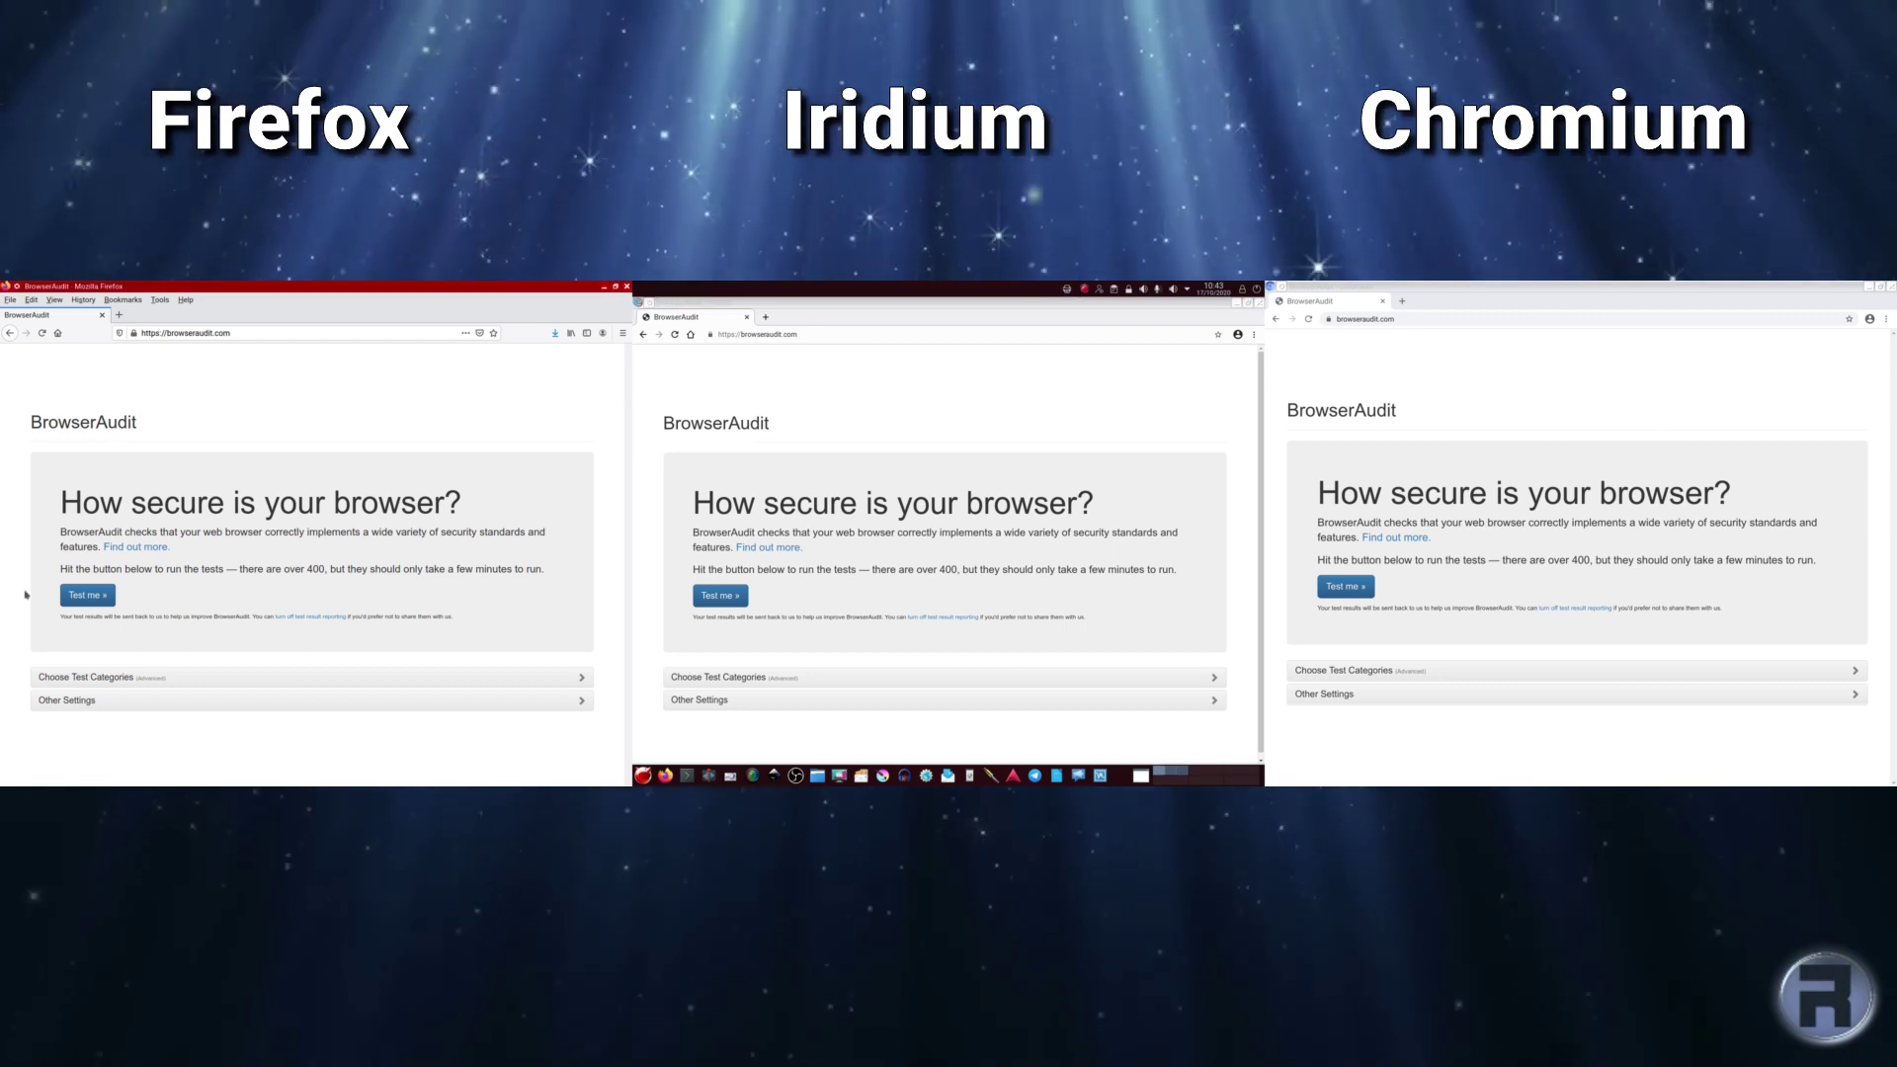
left_click(79, 594)
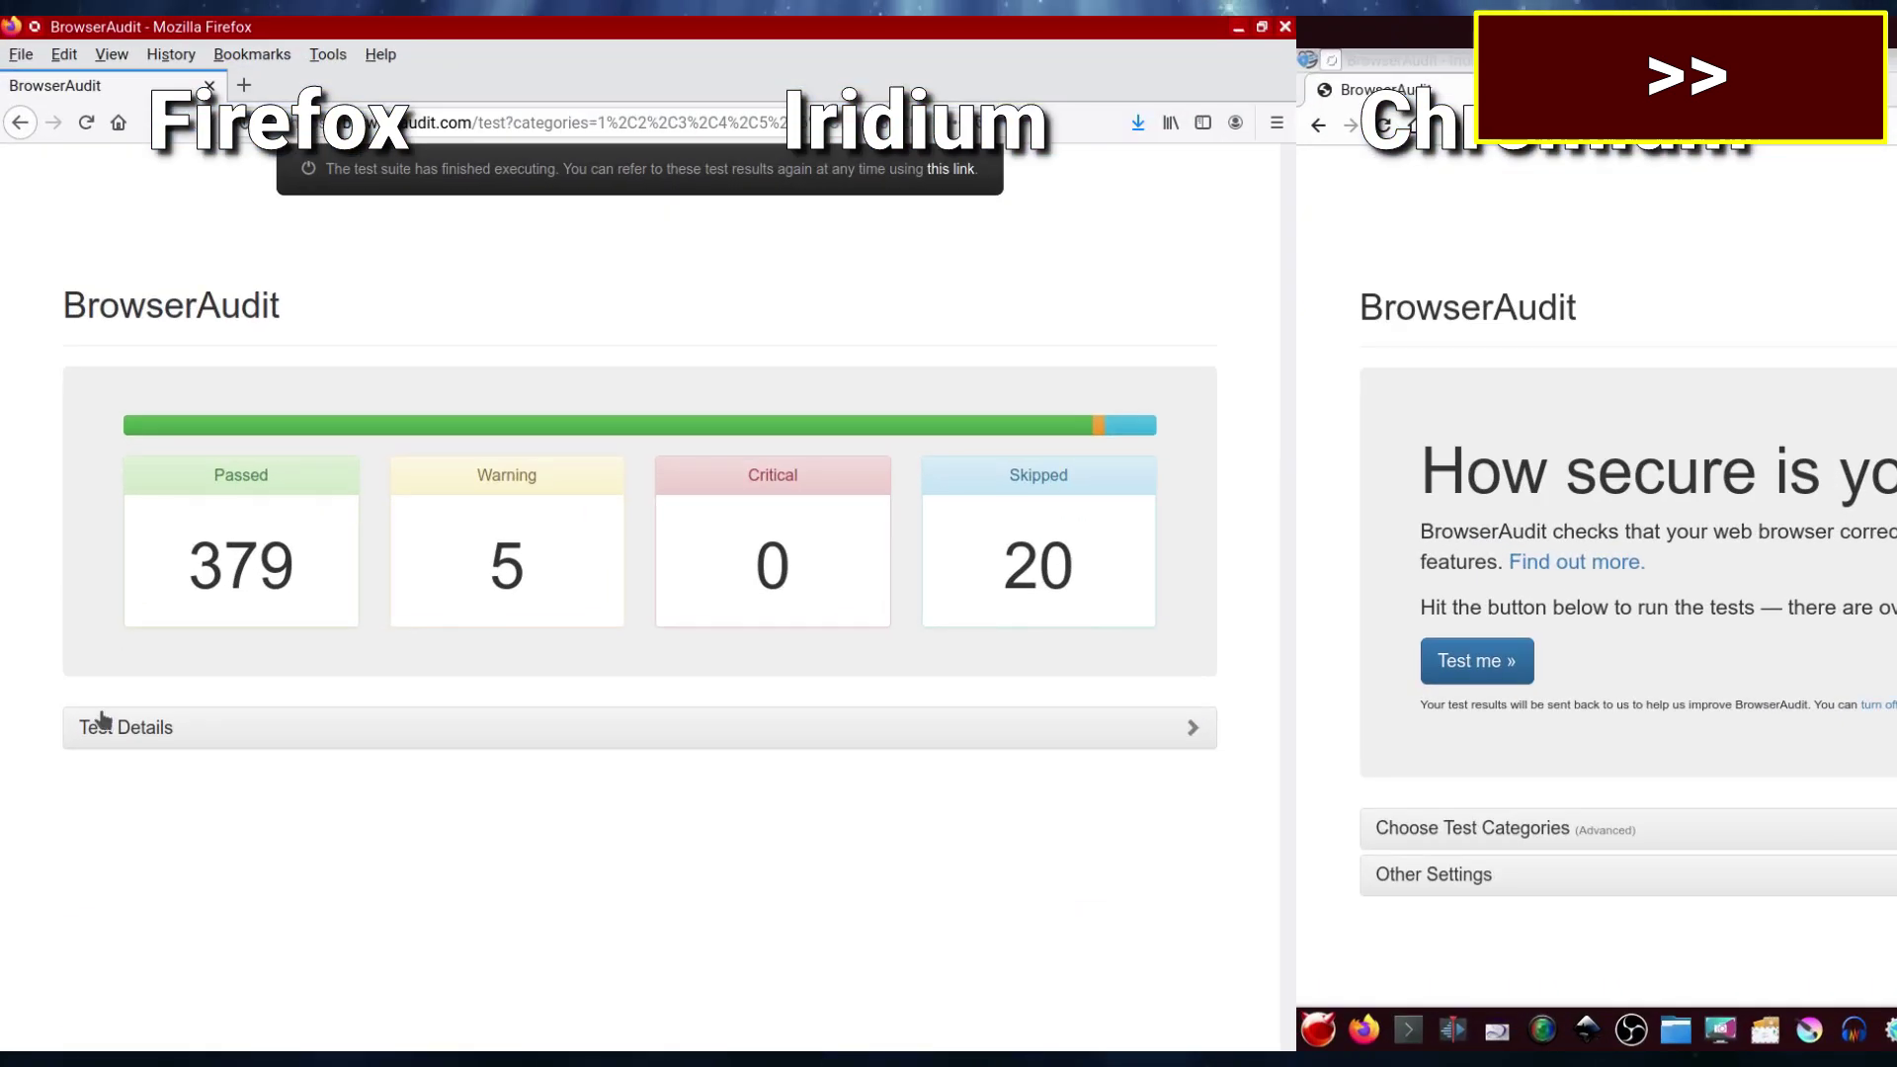
left_click(133, 733)
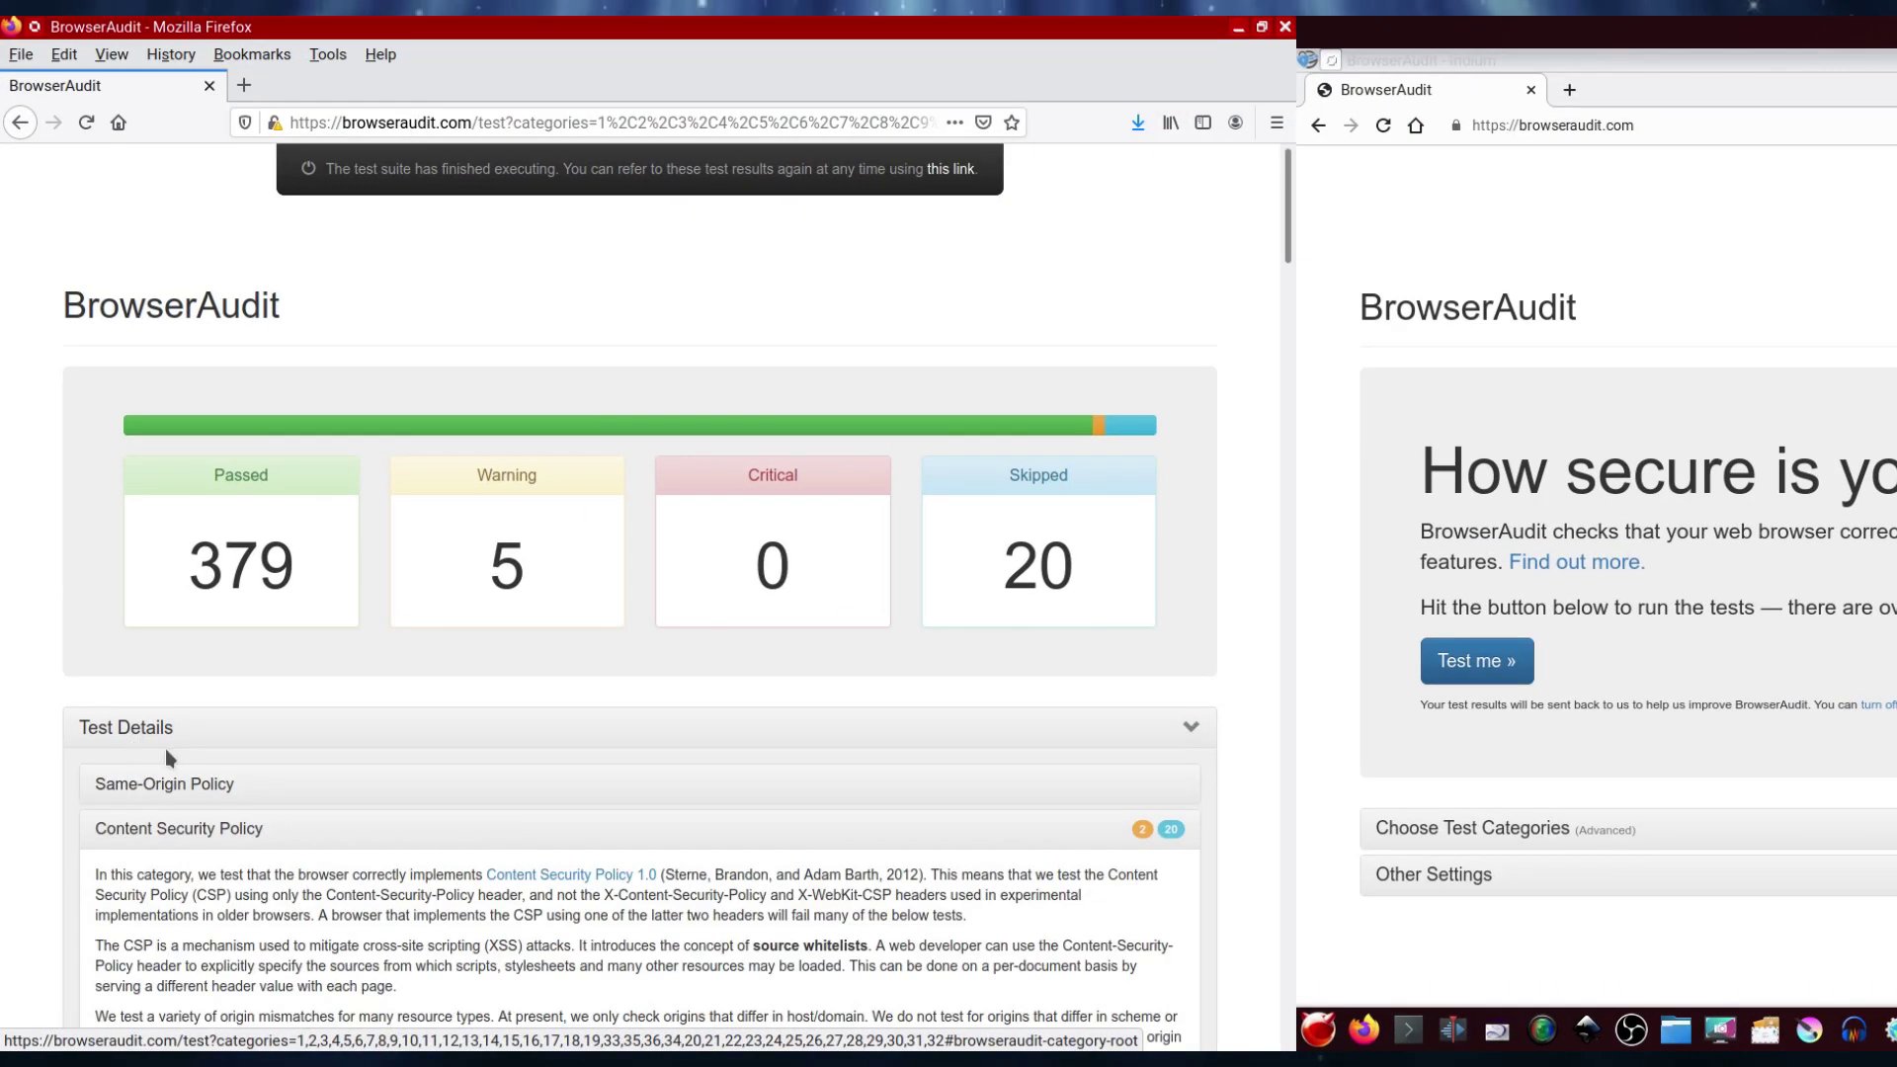
scroll(57, 889, "down", 5)
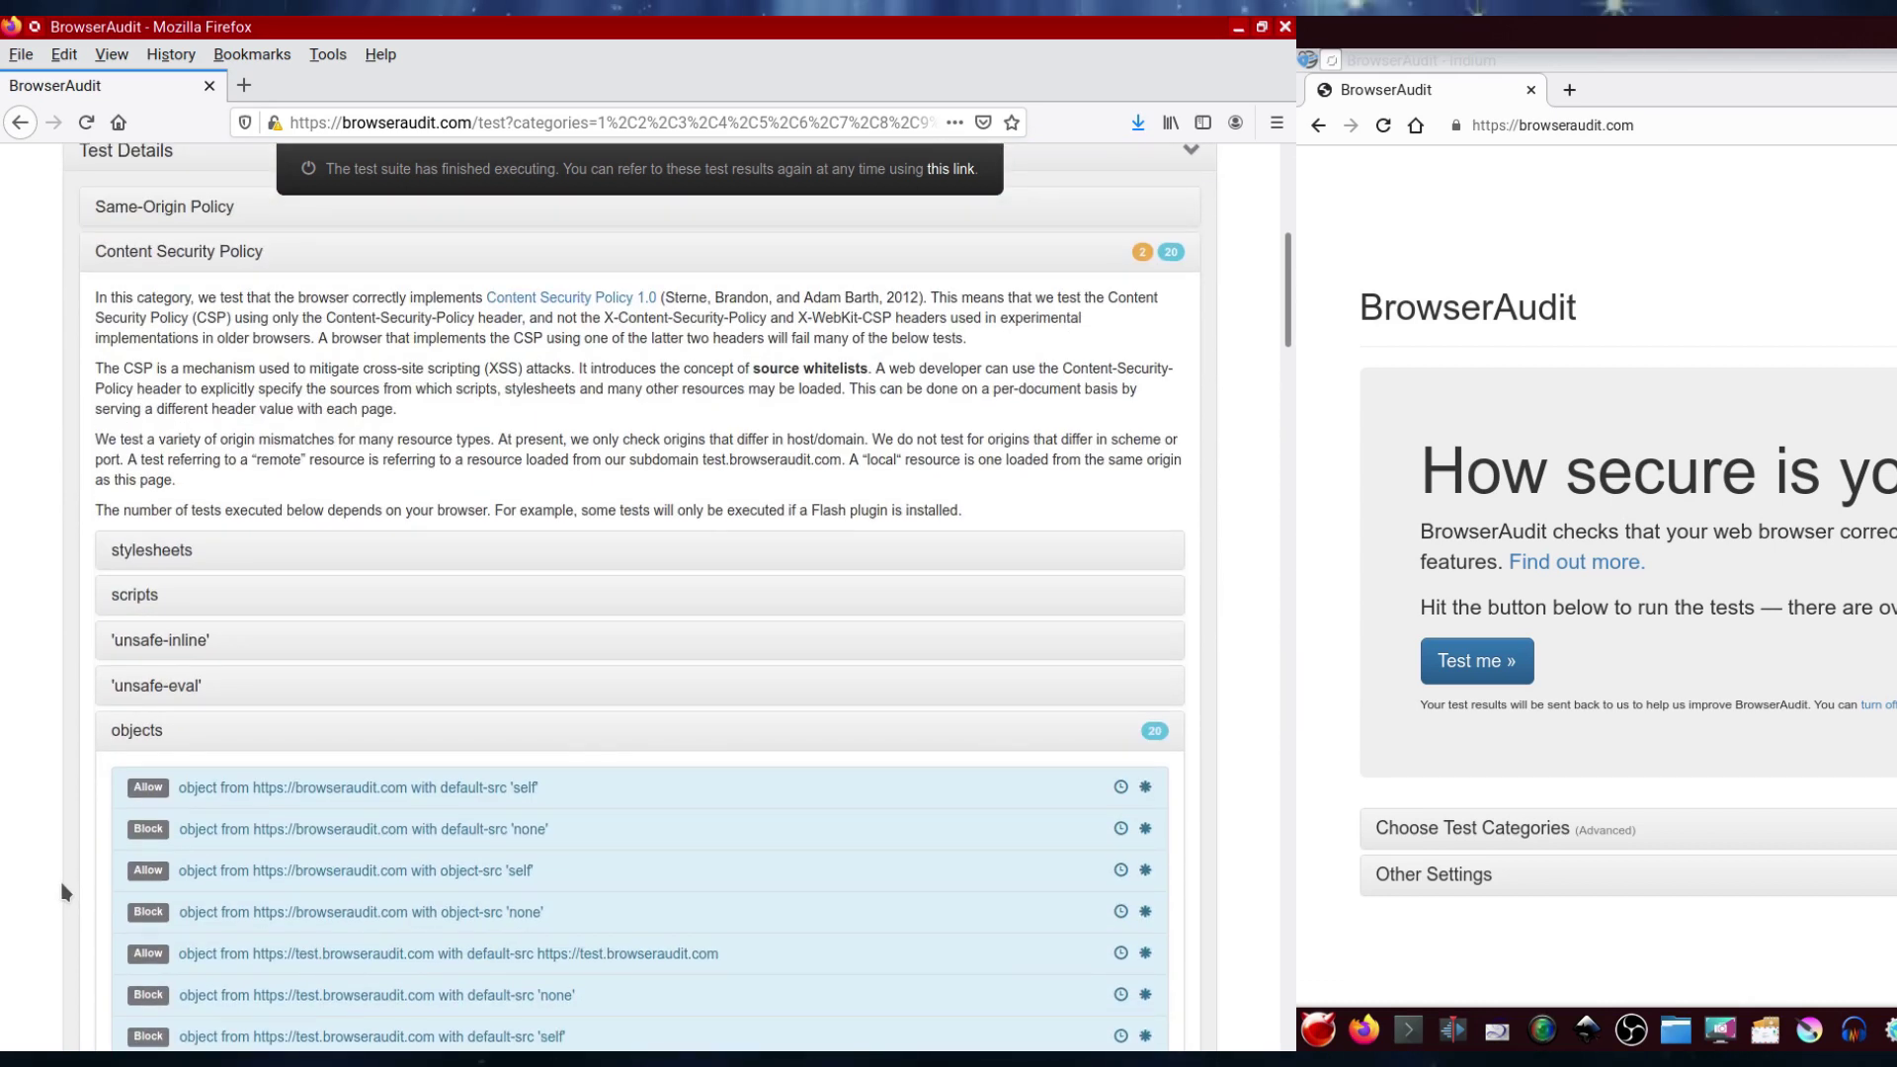
scroll(61, 892, "down", 2)
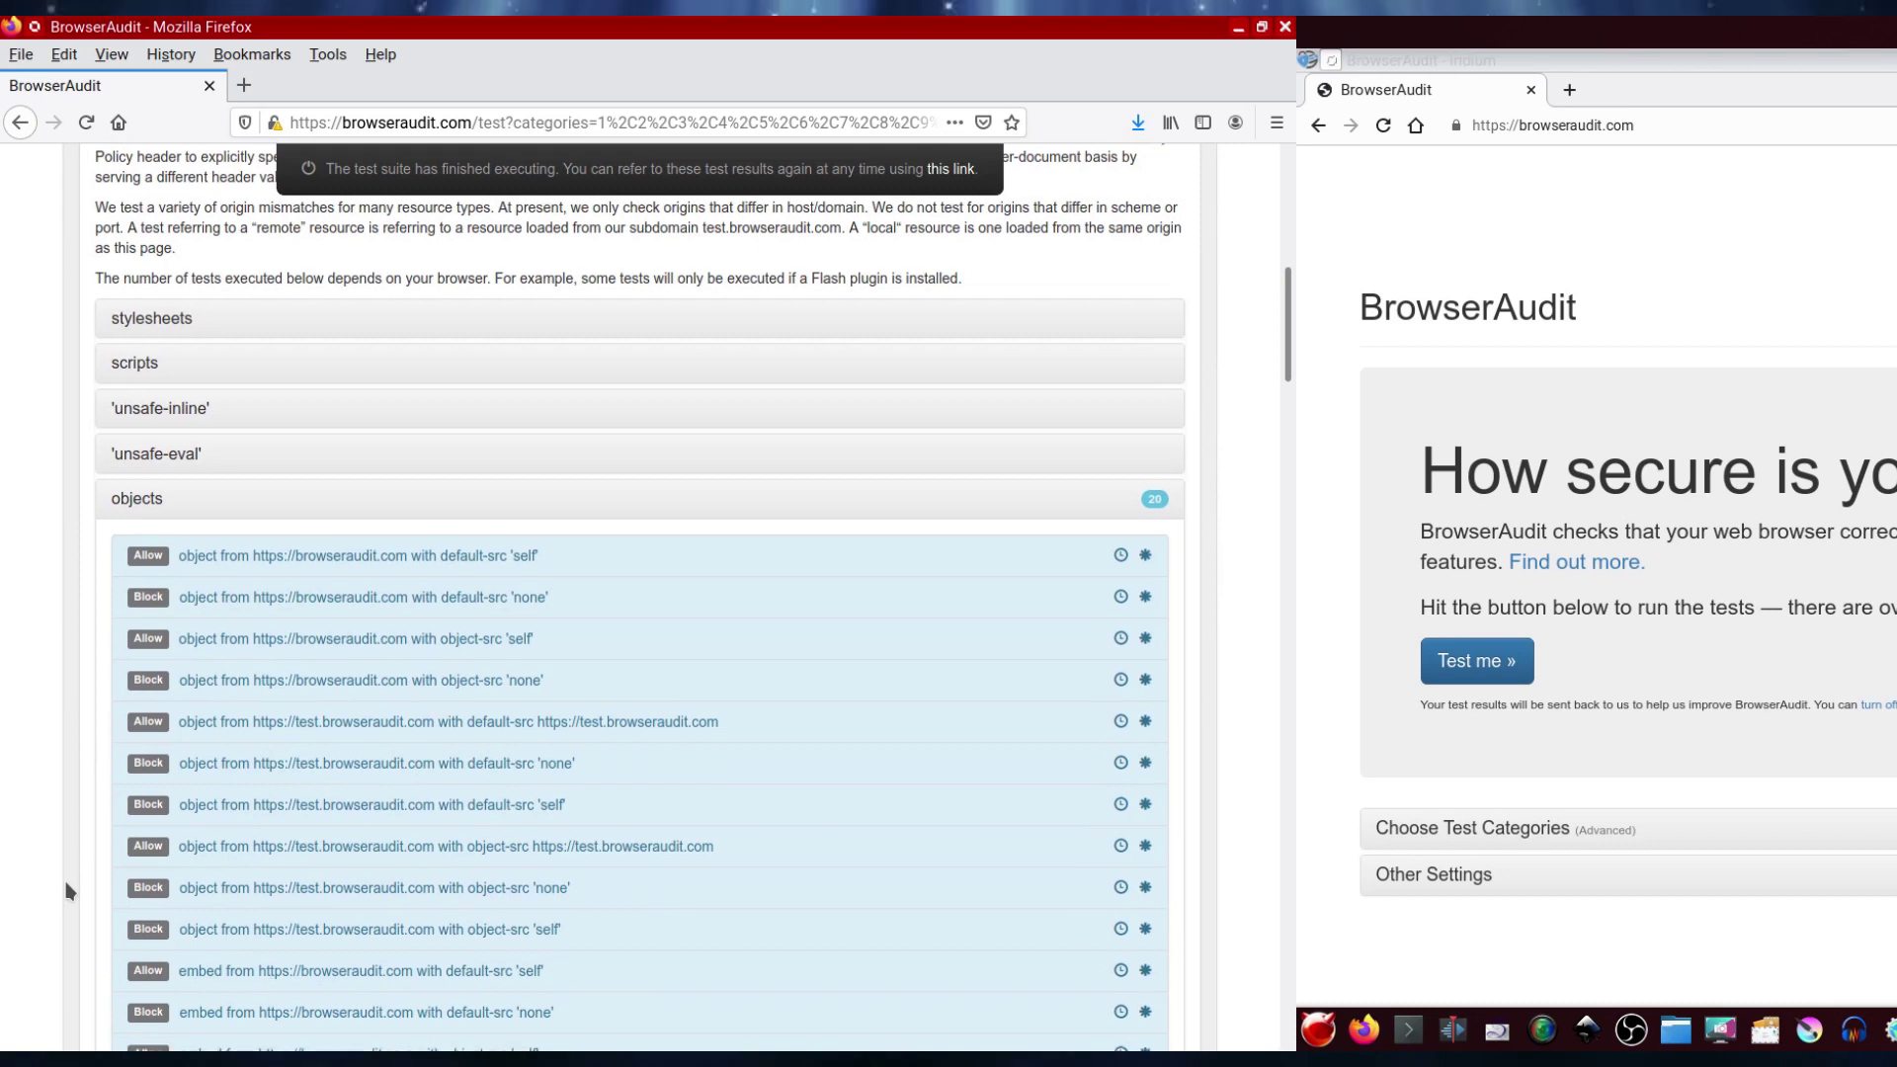
scroll(69, 891, "down", 9)
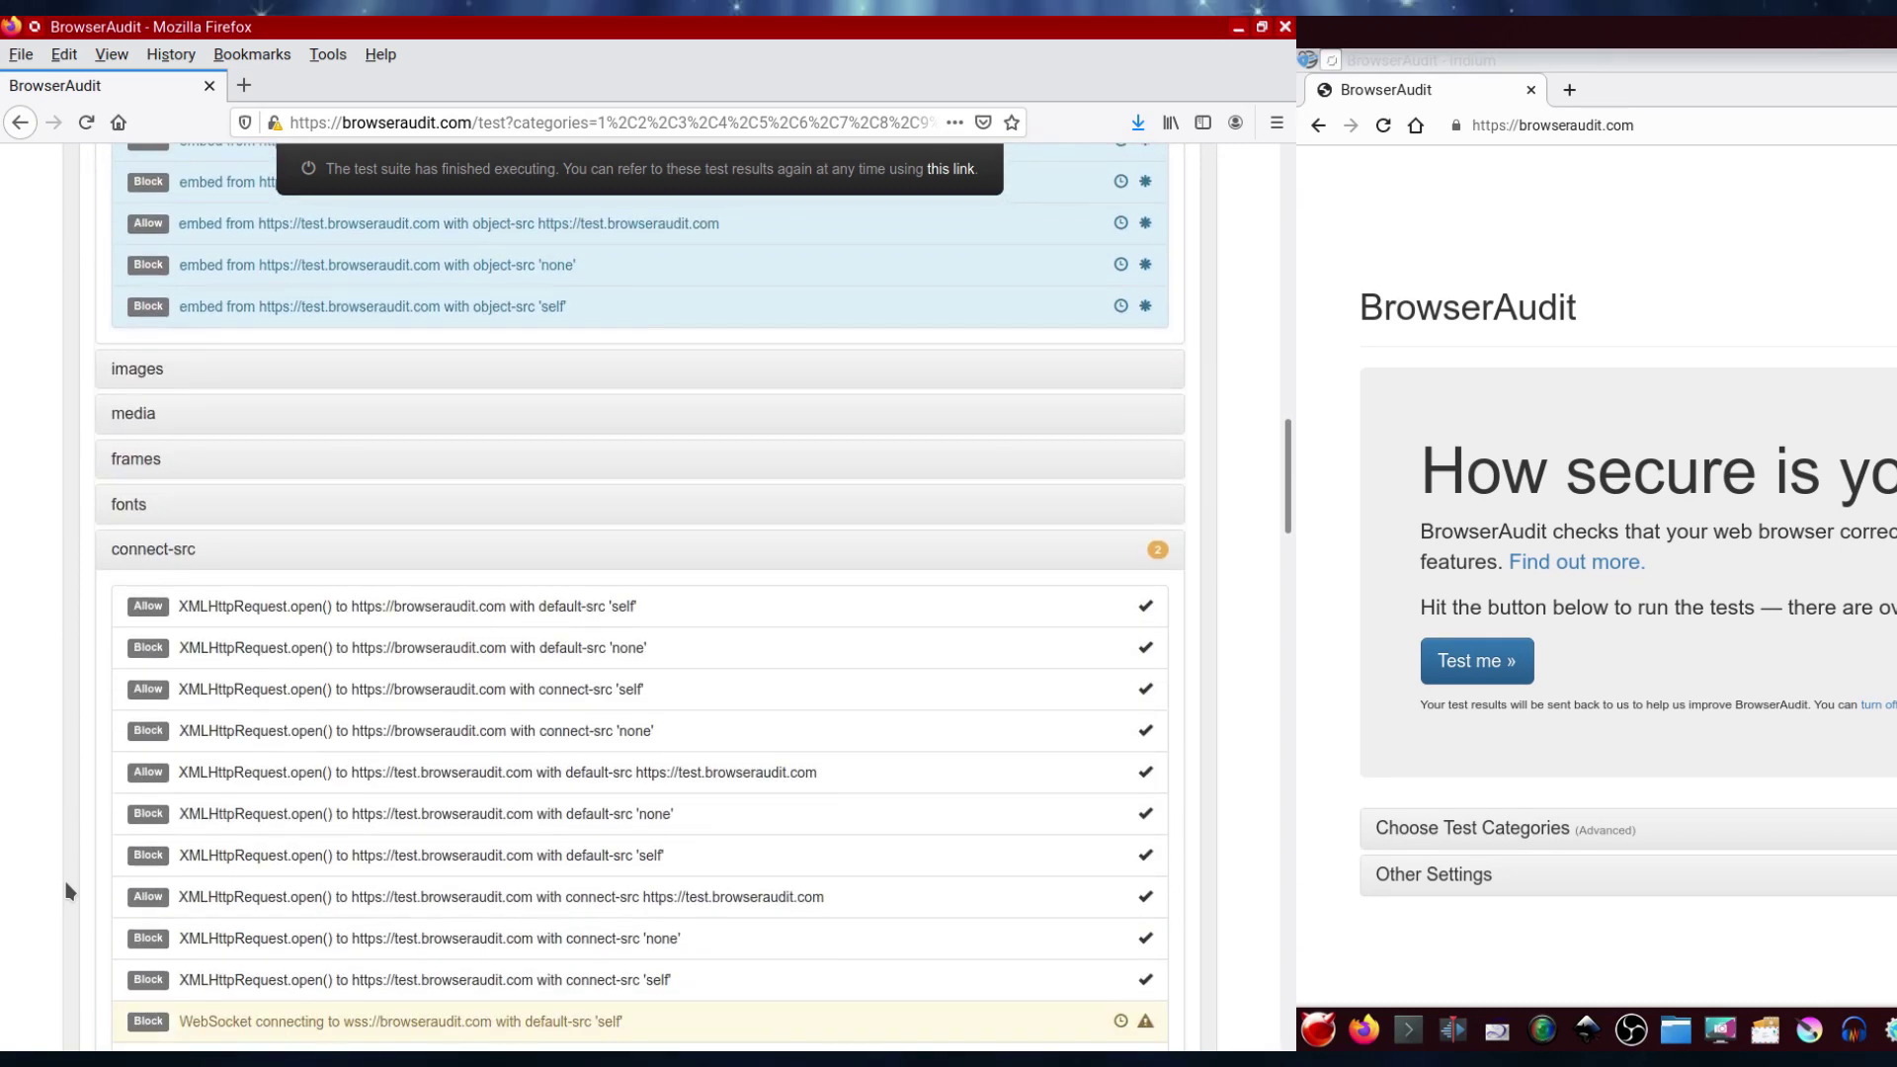
scroll(69, 892, "down", 2)
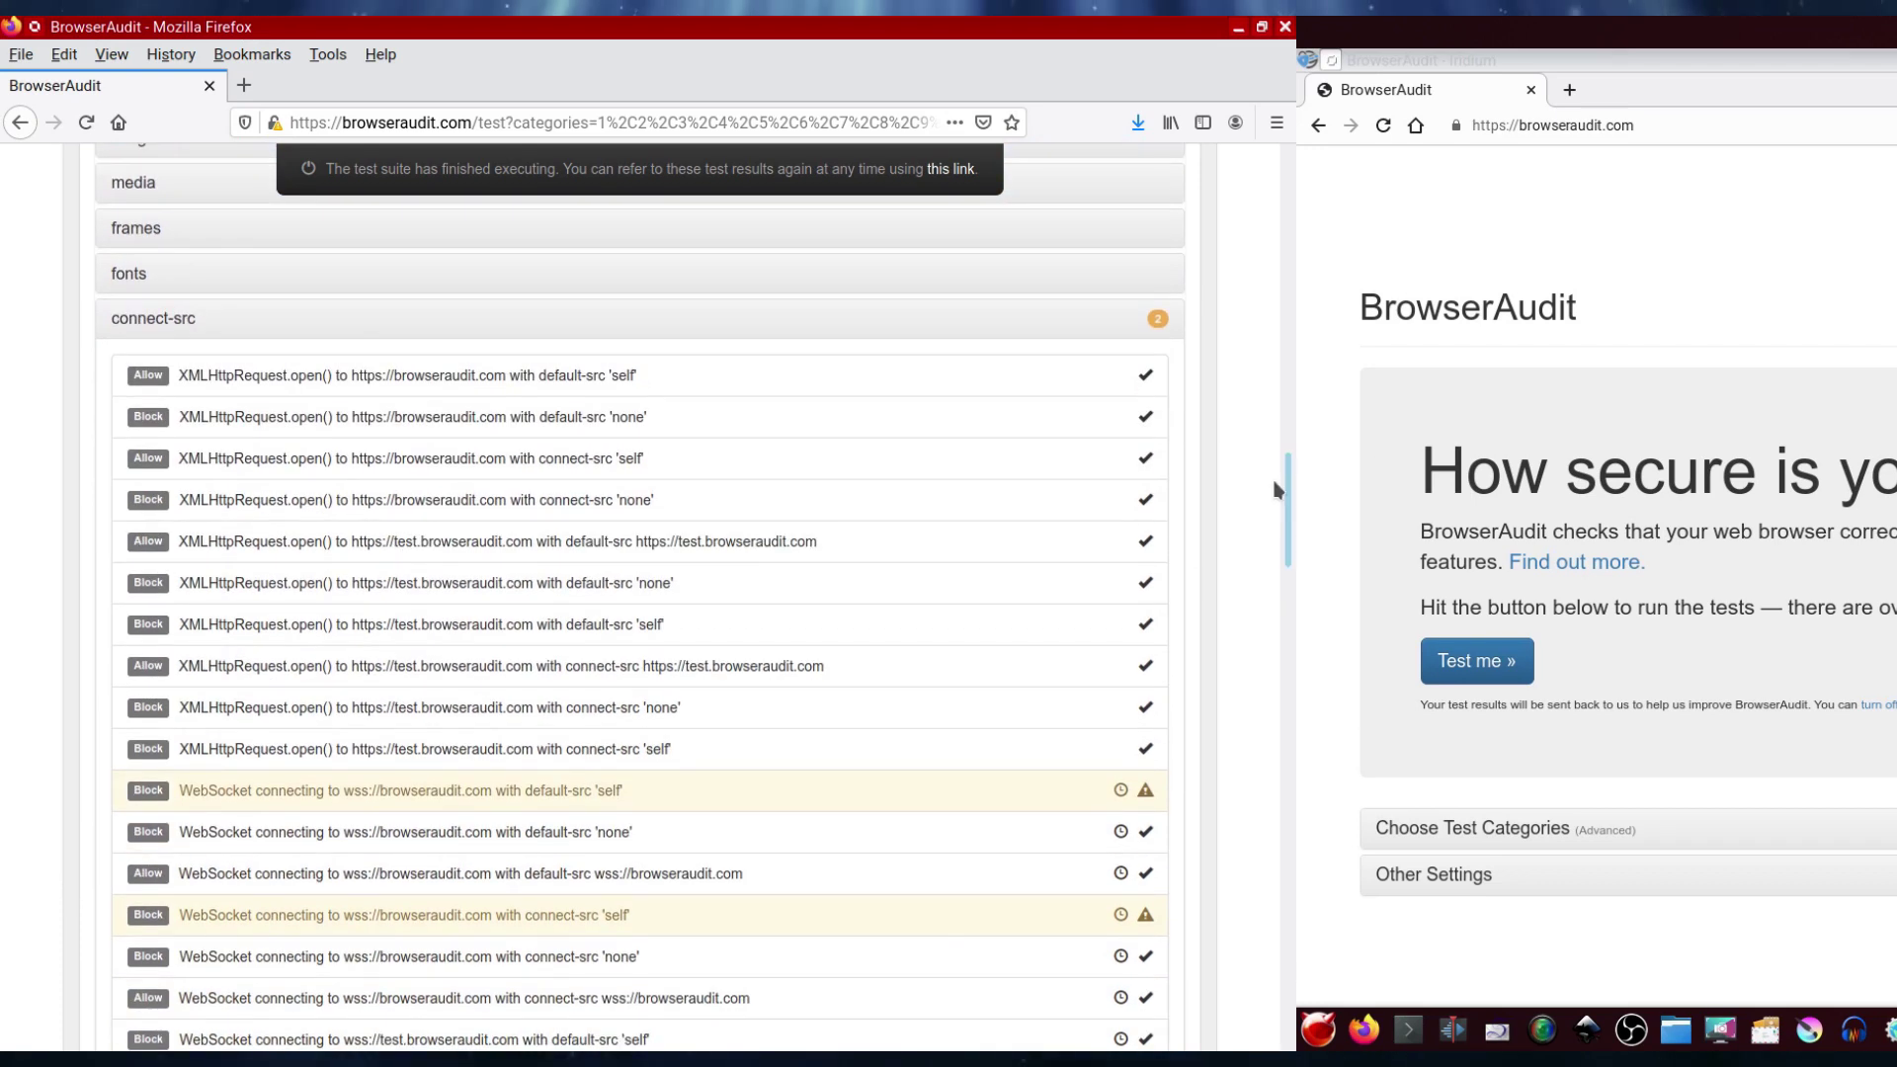
left_click_drag(1287, 491, 1238, 668)
scroll(1238, 670, "down", 2)
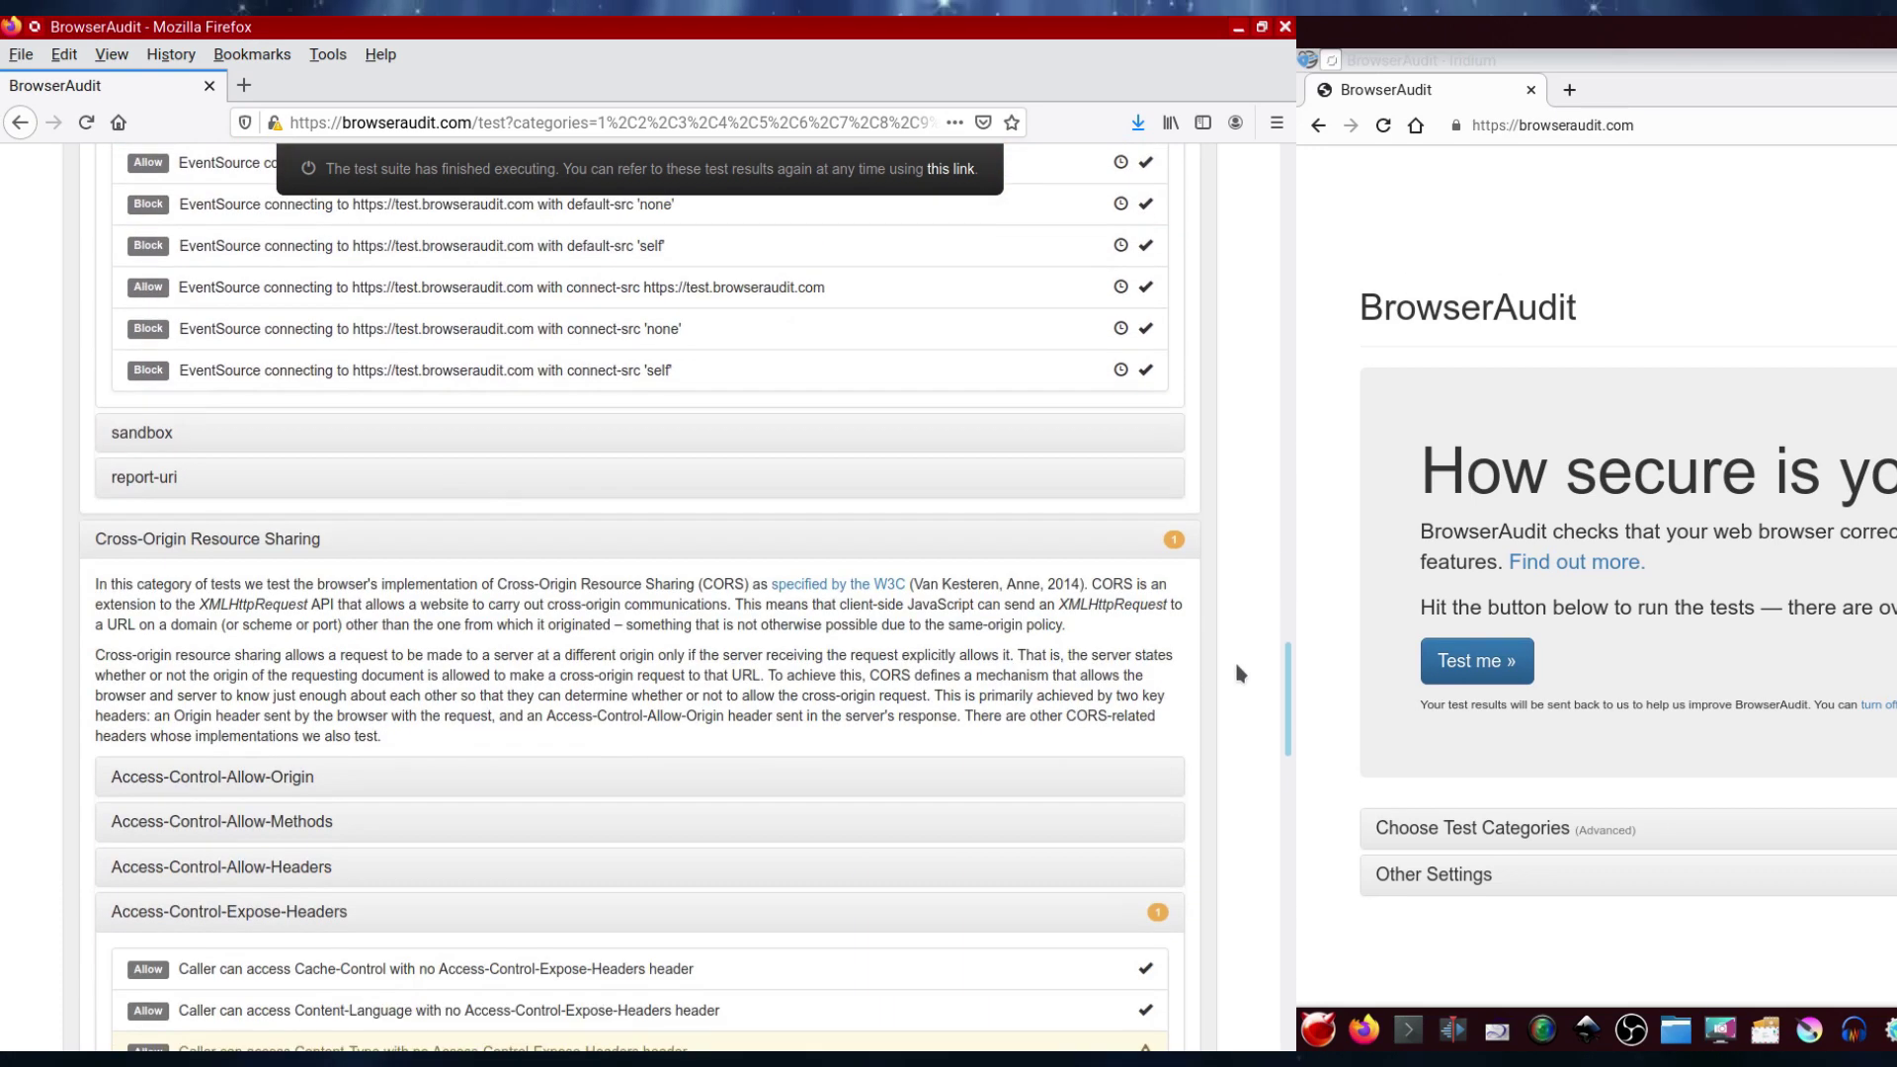
scroll(1240, 674, "down", 4)
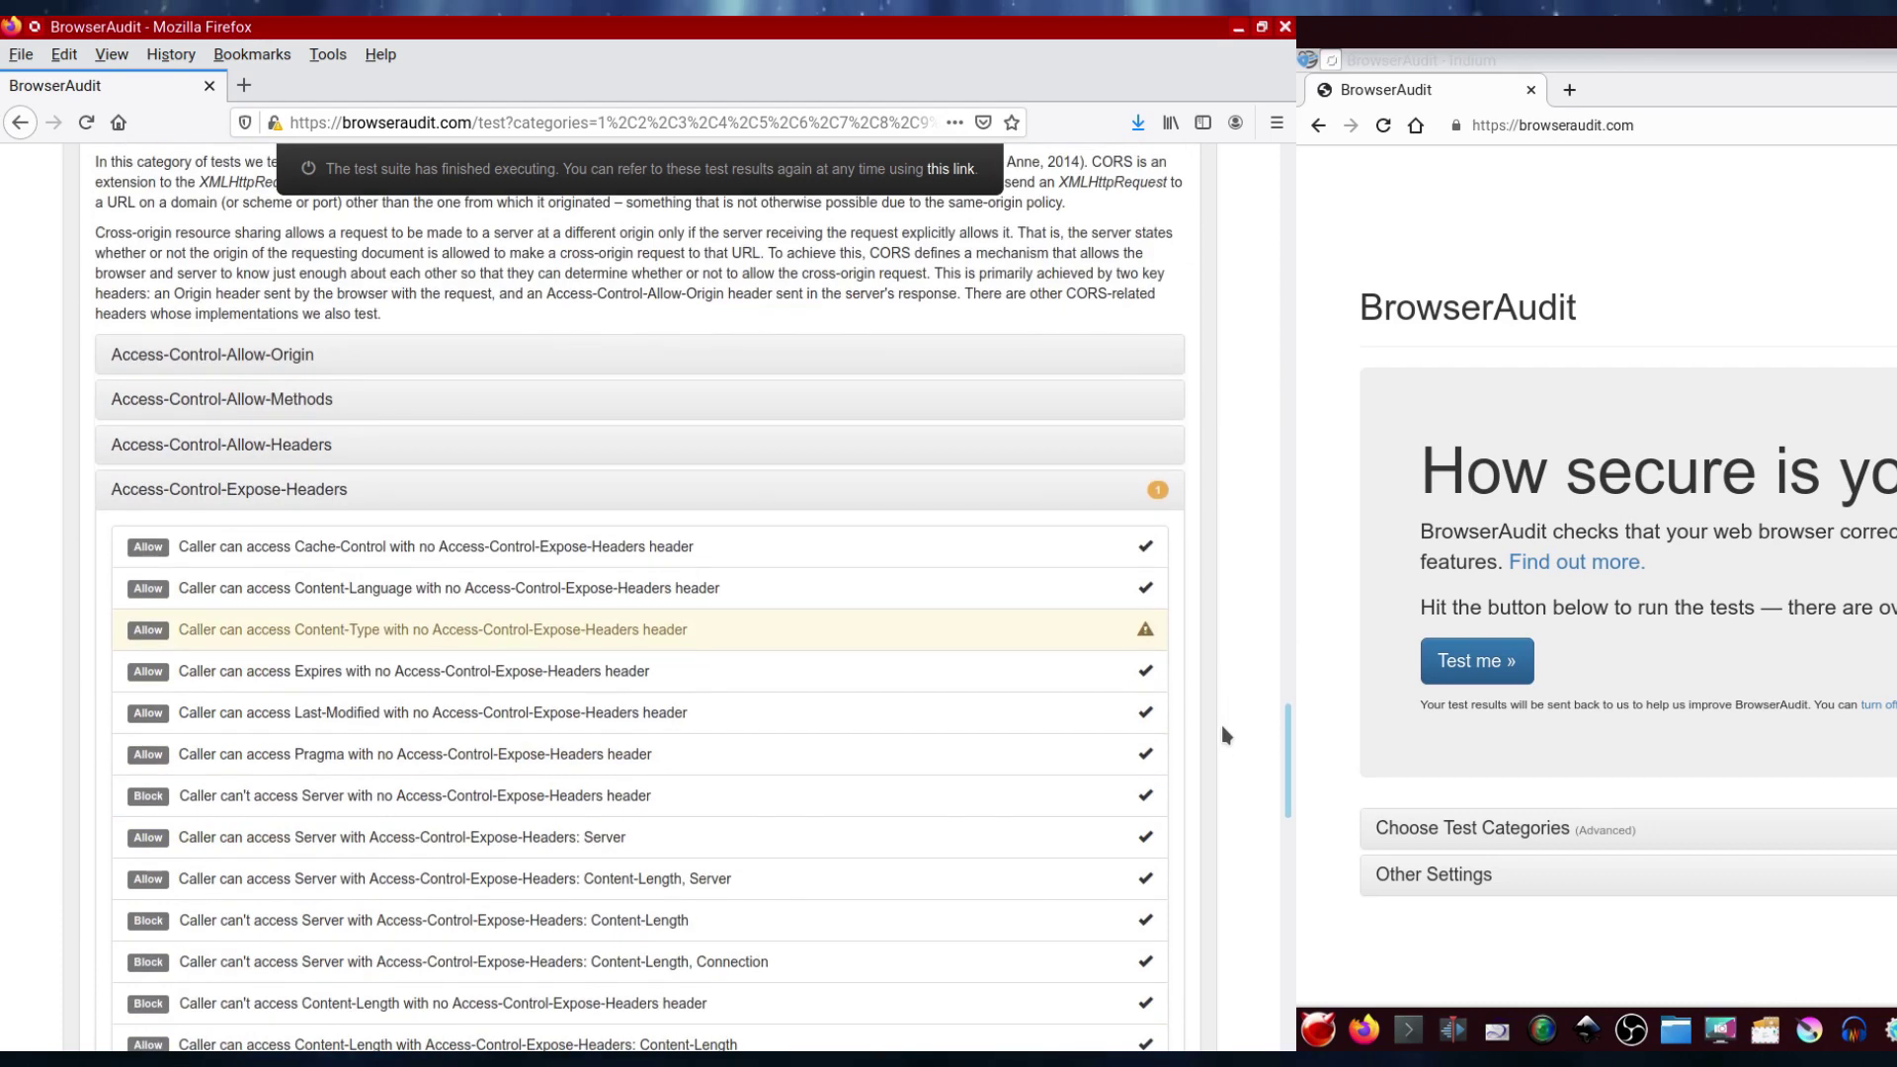
scroll(1225, 741, "down", 3)
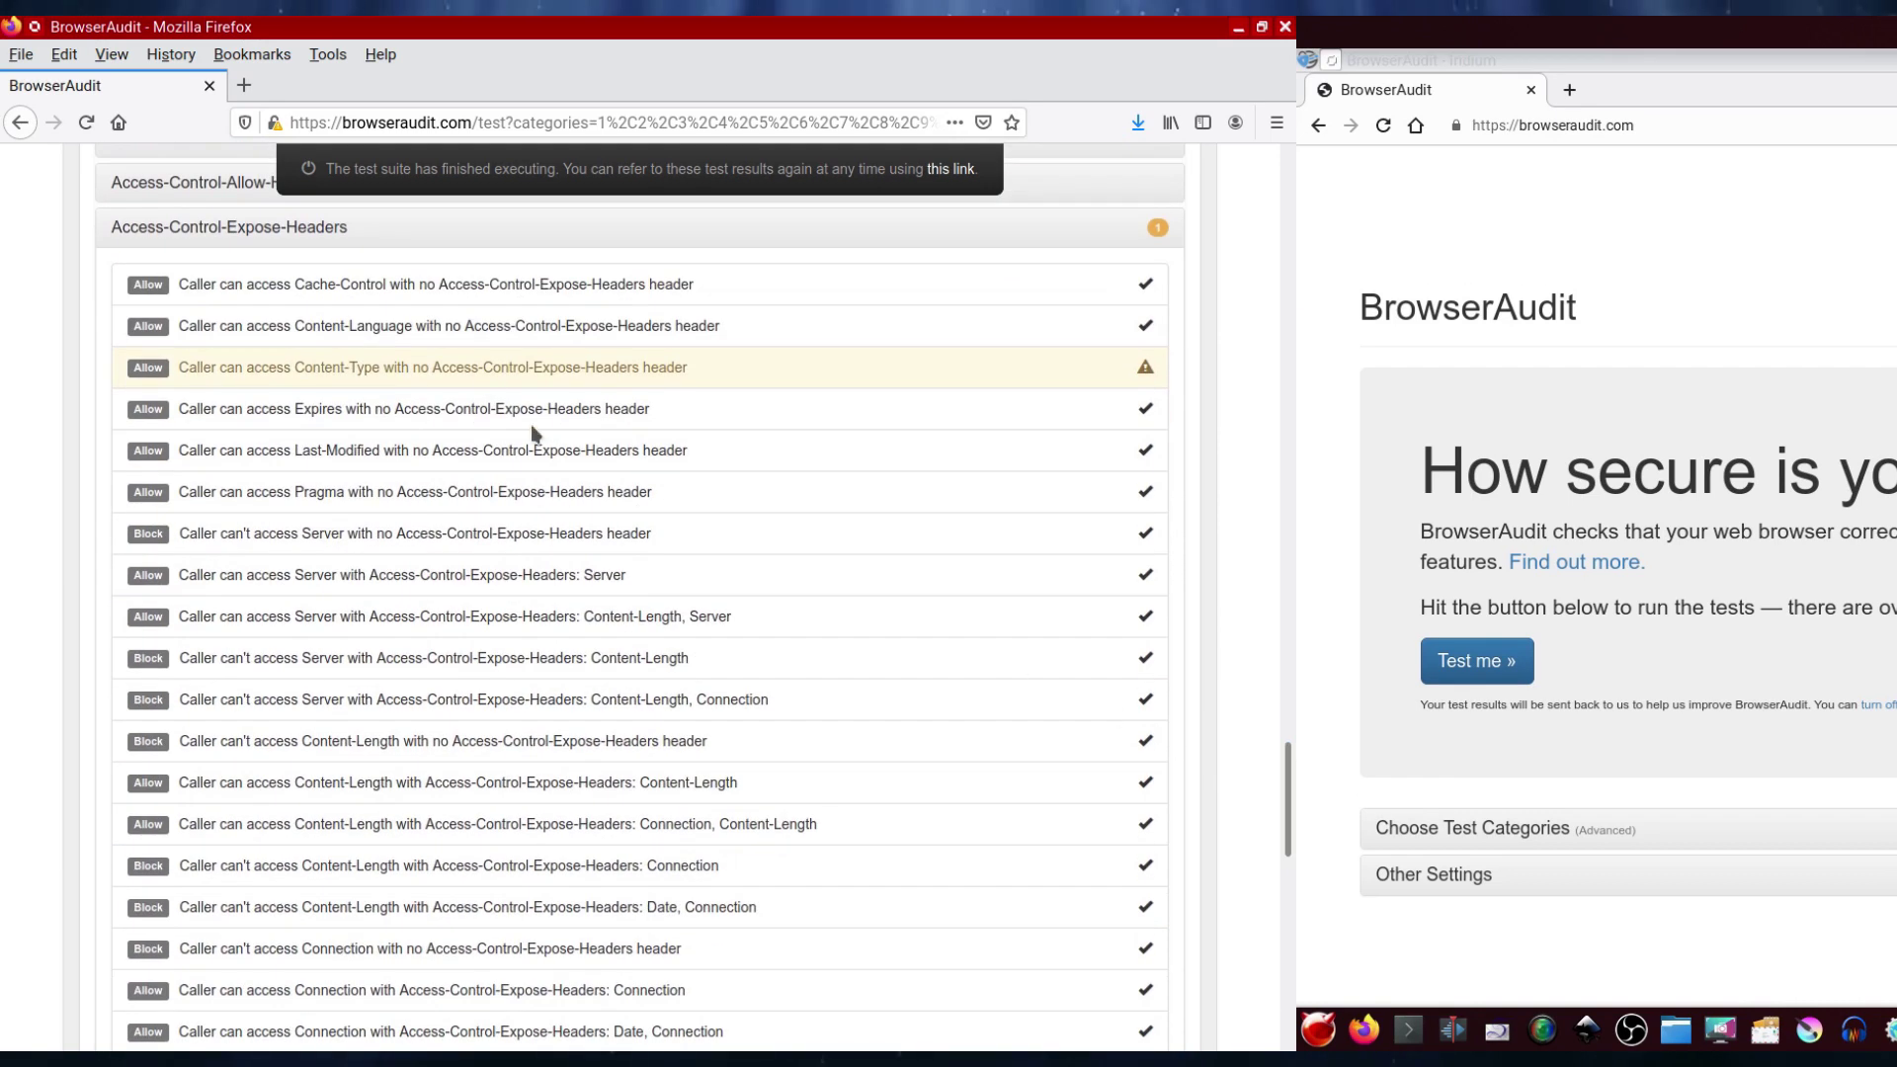
scroll(1287, 800, "down", 1)
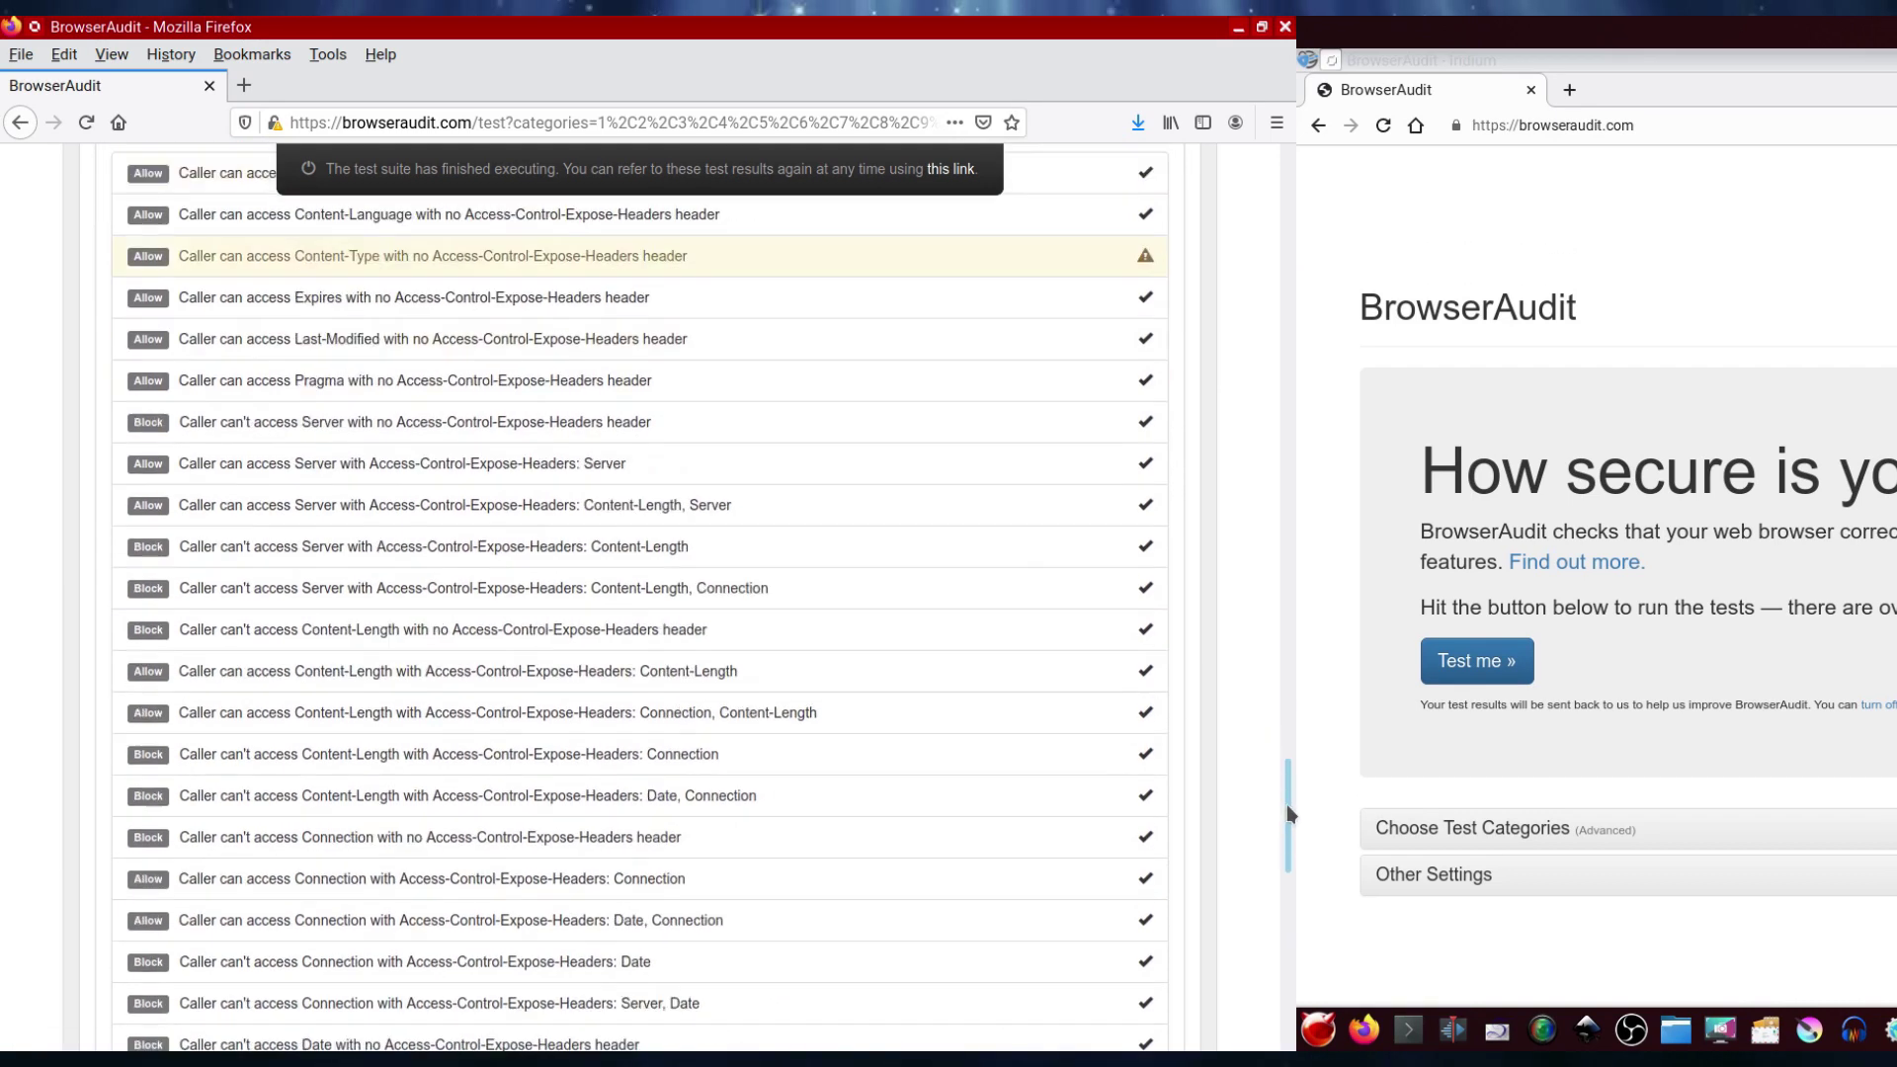
left_click_drag(1290, 813, 1289, 188)
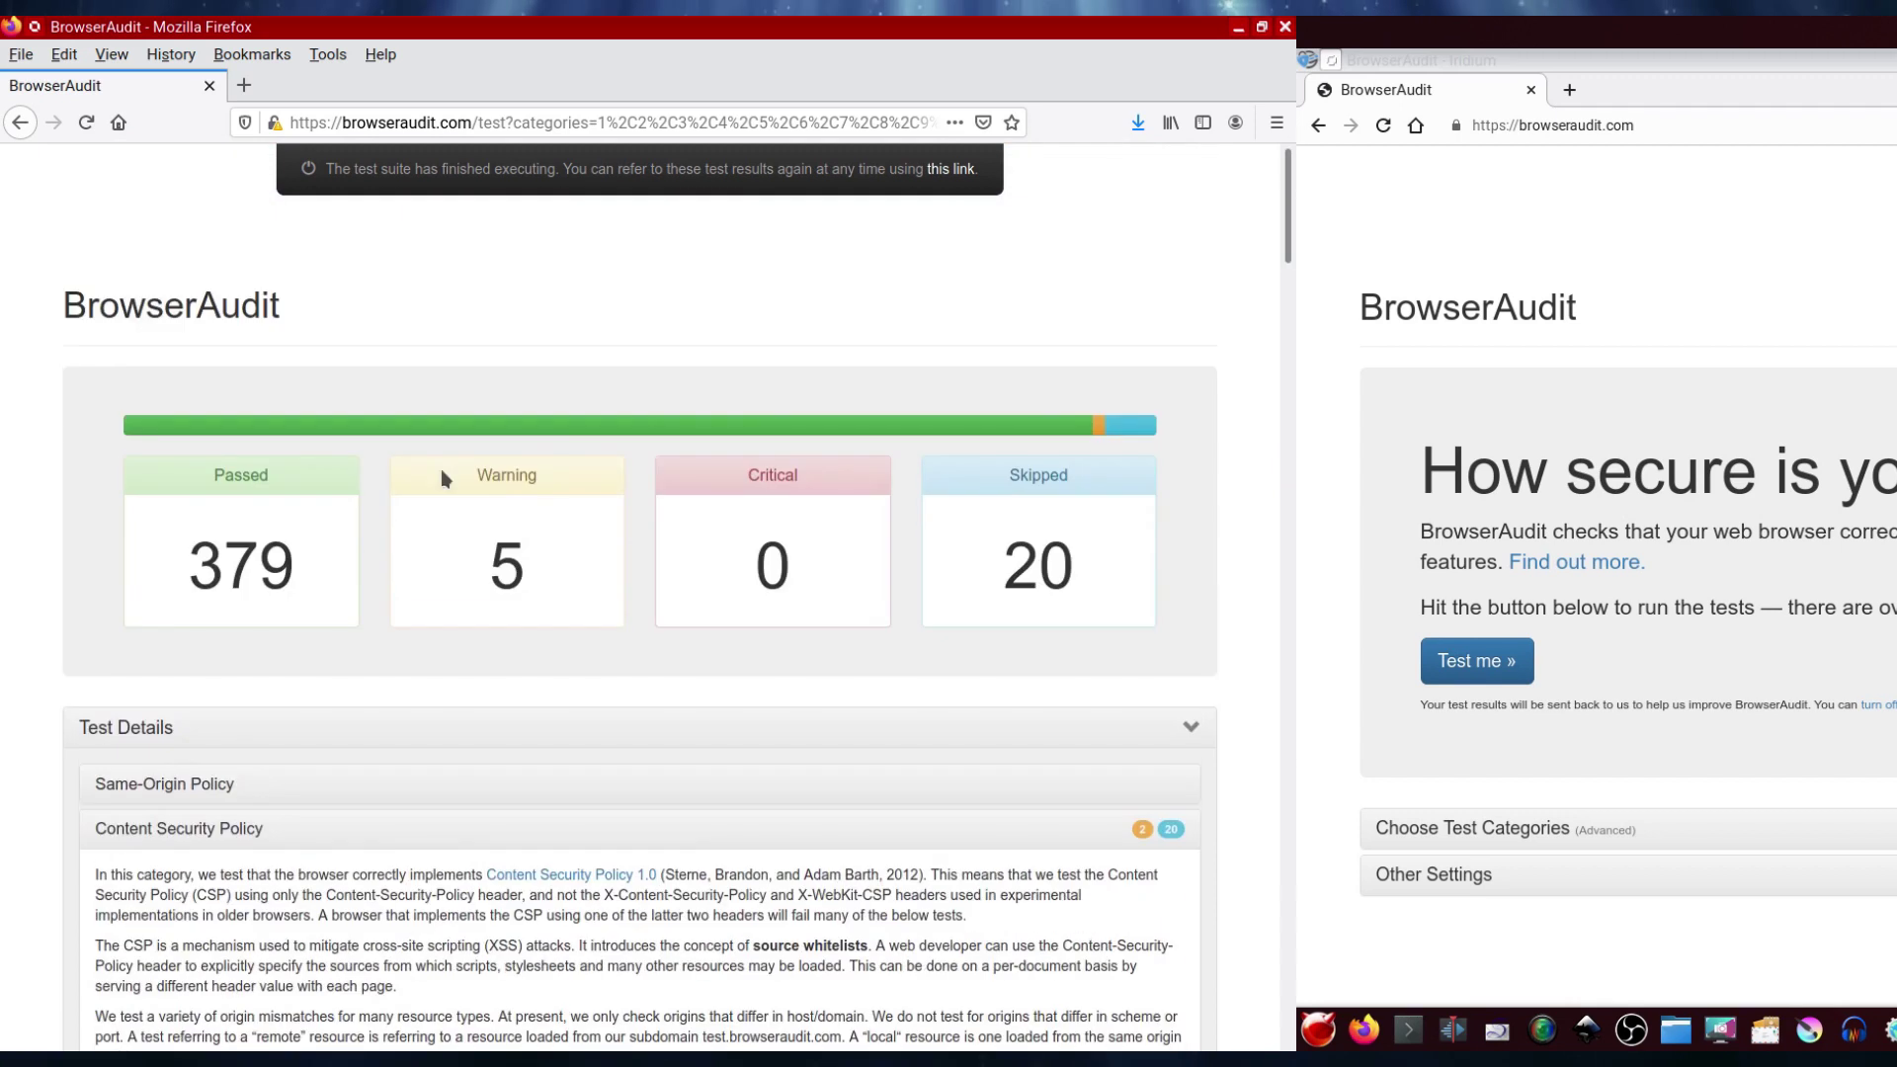
left_click(1185, 729)
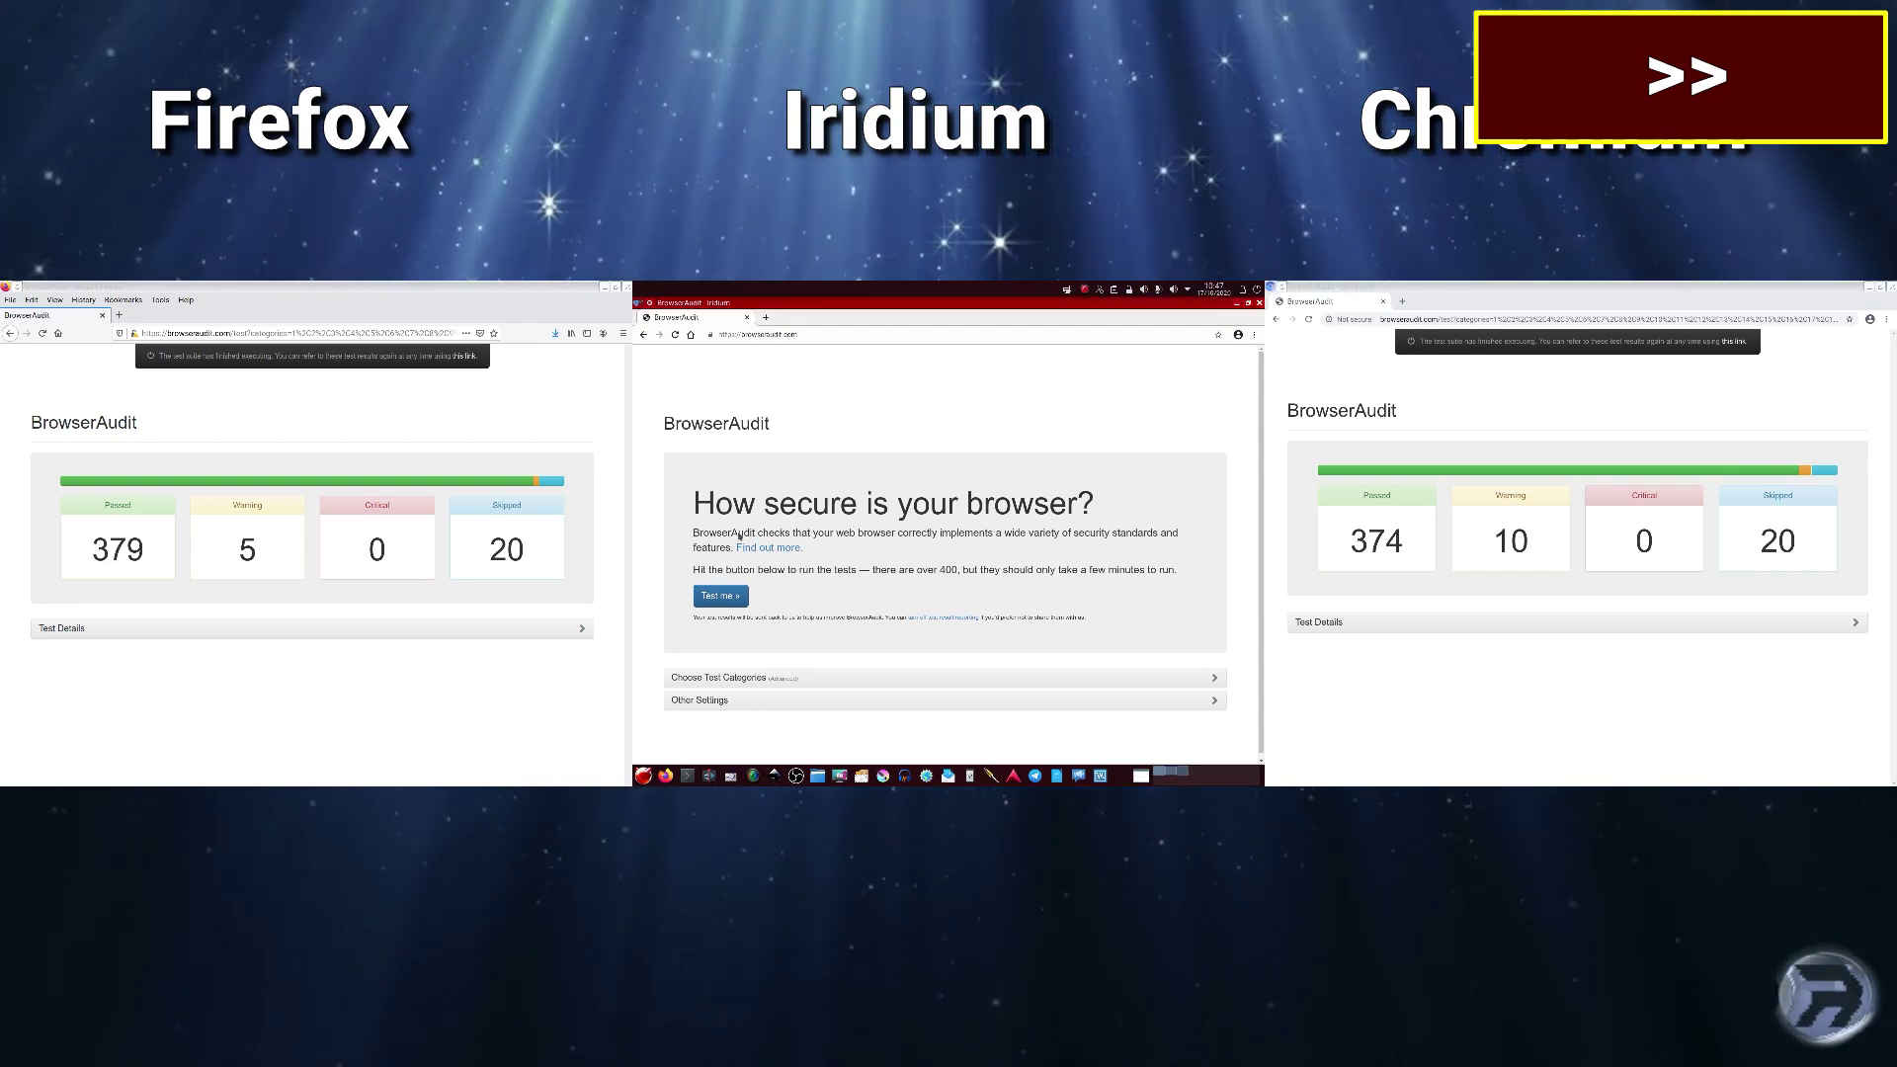
Run BrowserAudit in Iridium (370 passed, 14 warnings, 0 critical, 20 skipped) and view blocked cookies.
left_click(718, 596)
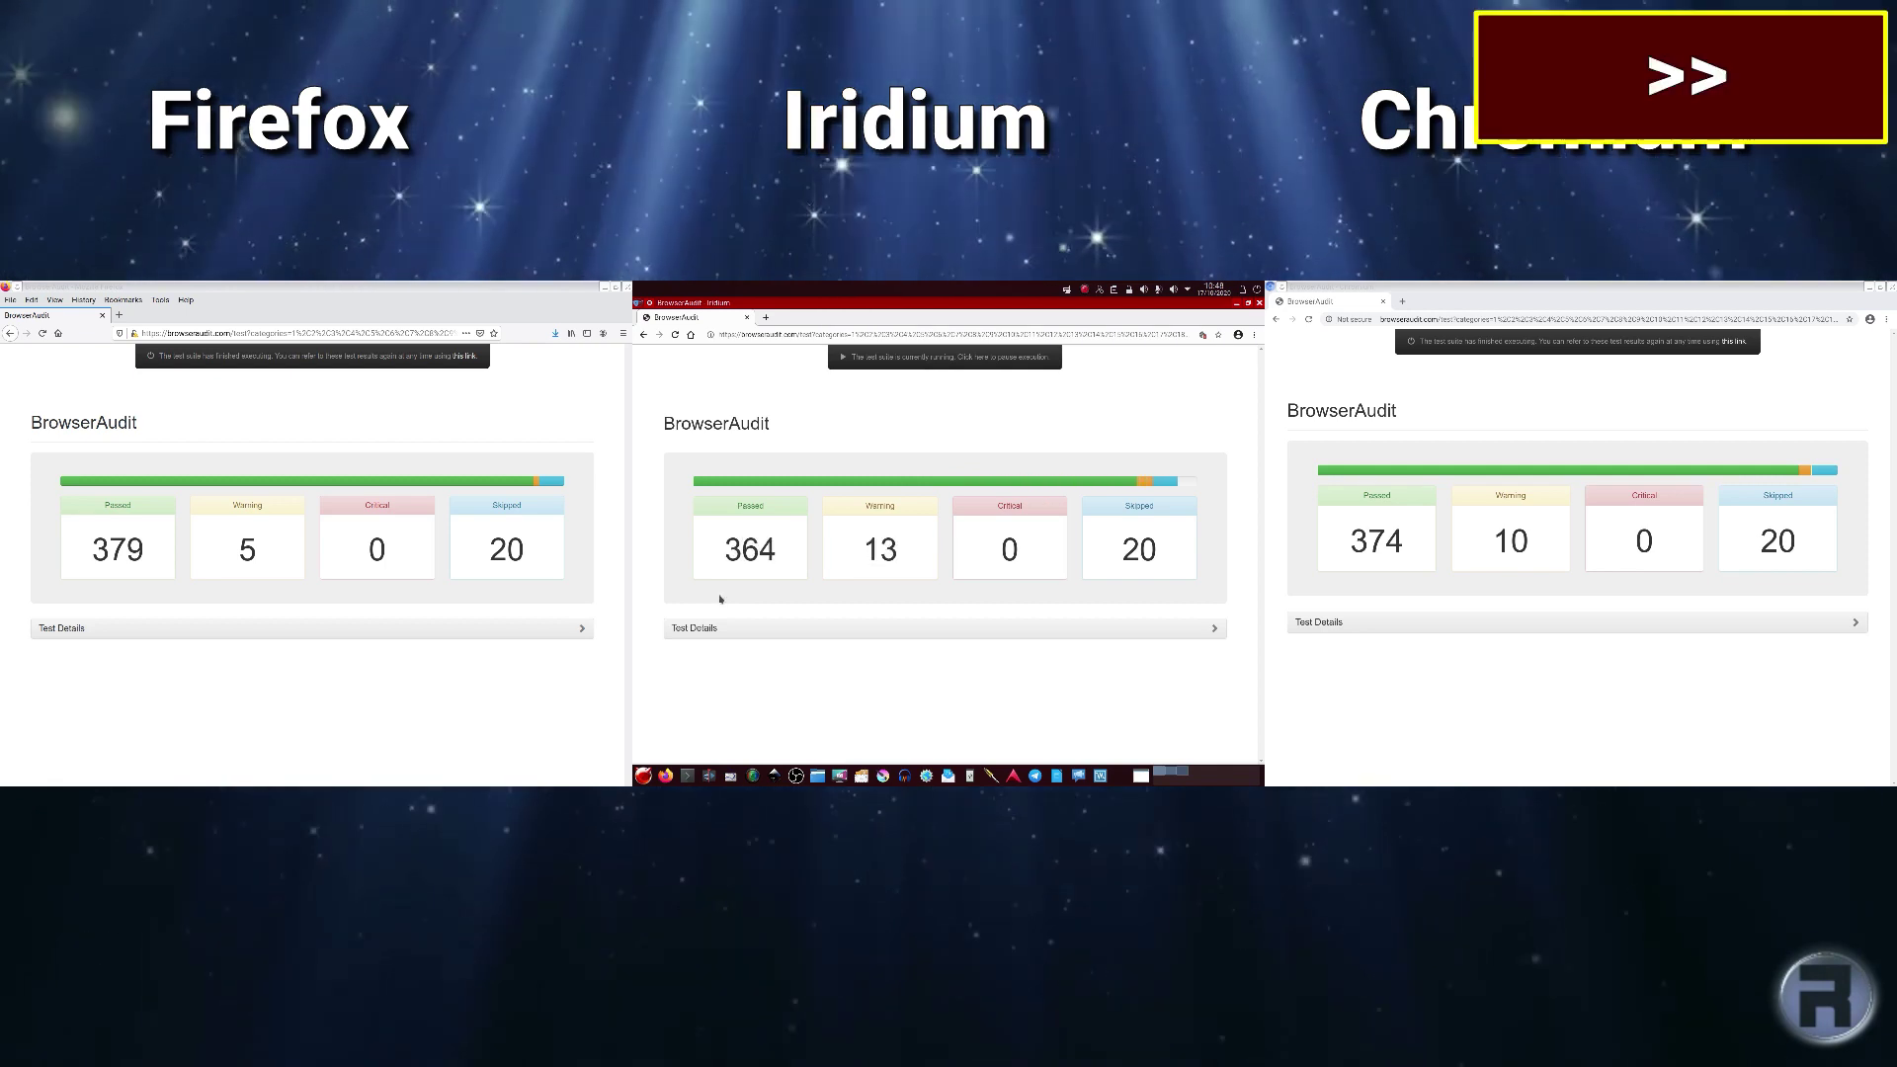
left_click(1203, 336)
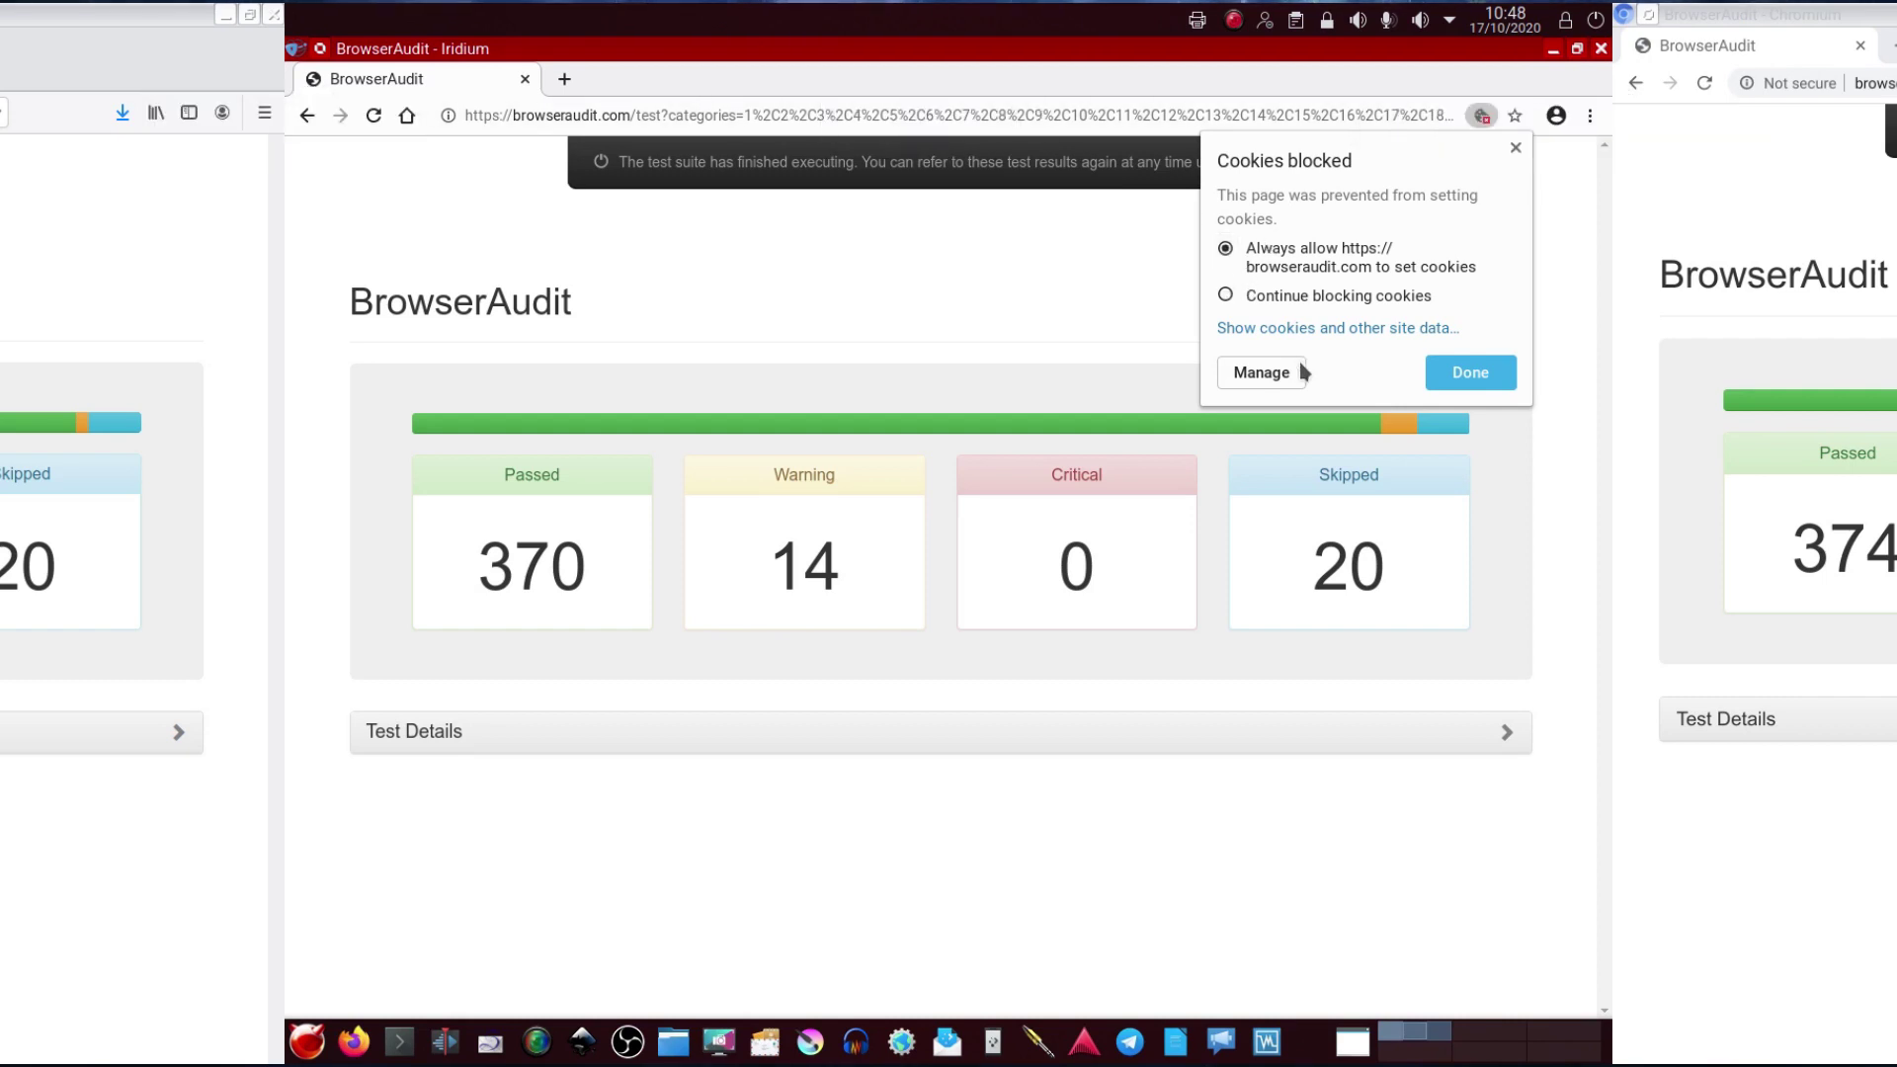
Always allow browseraudit.com cookies and rerun the tests, reaching 374 passed and 10 warnings.
left_click(1459, 380)
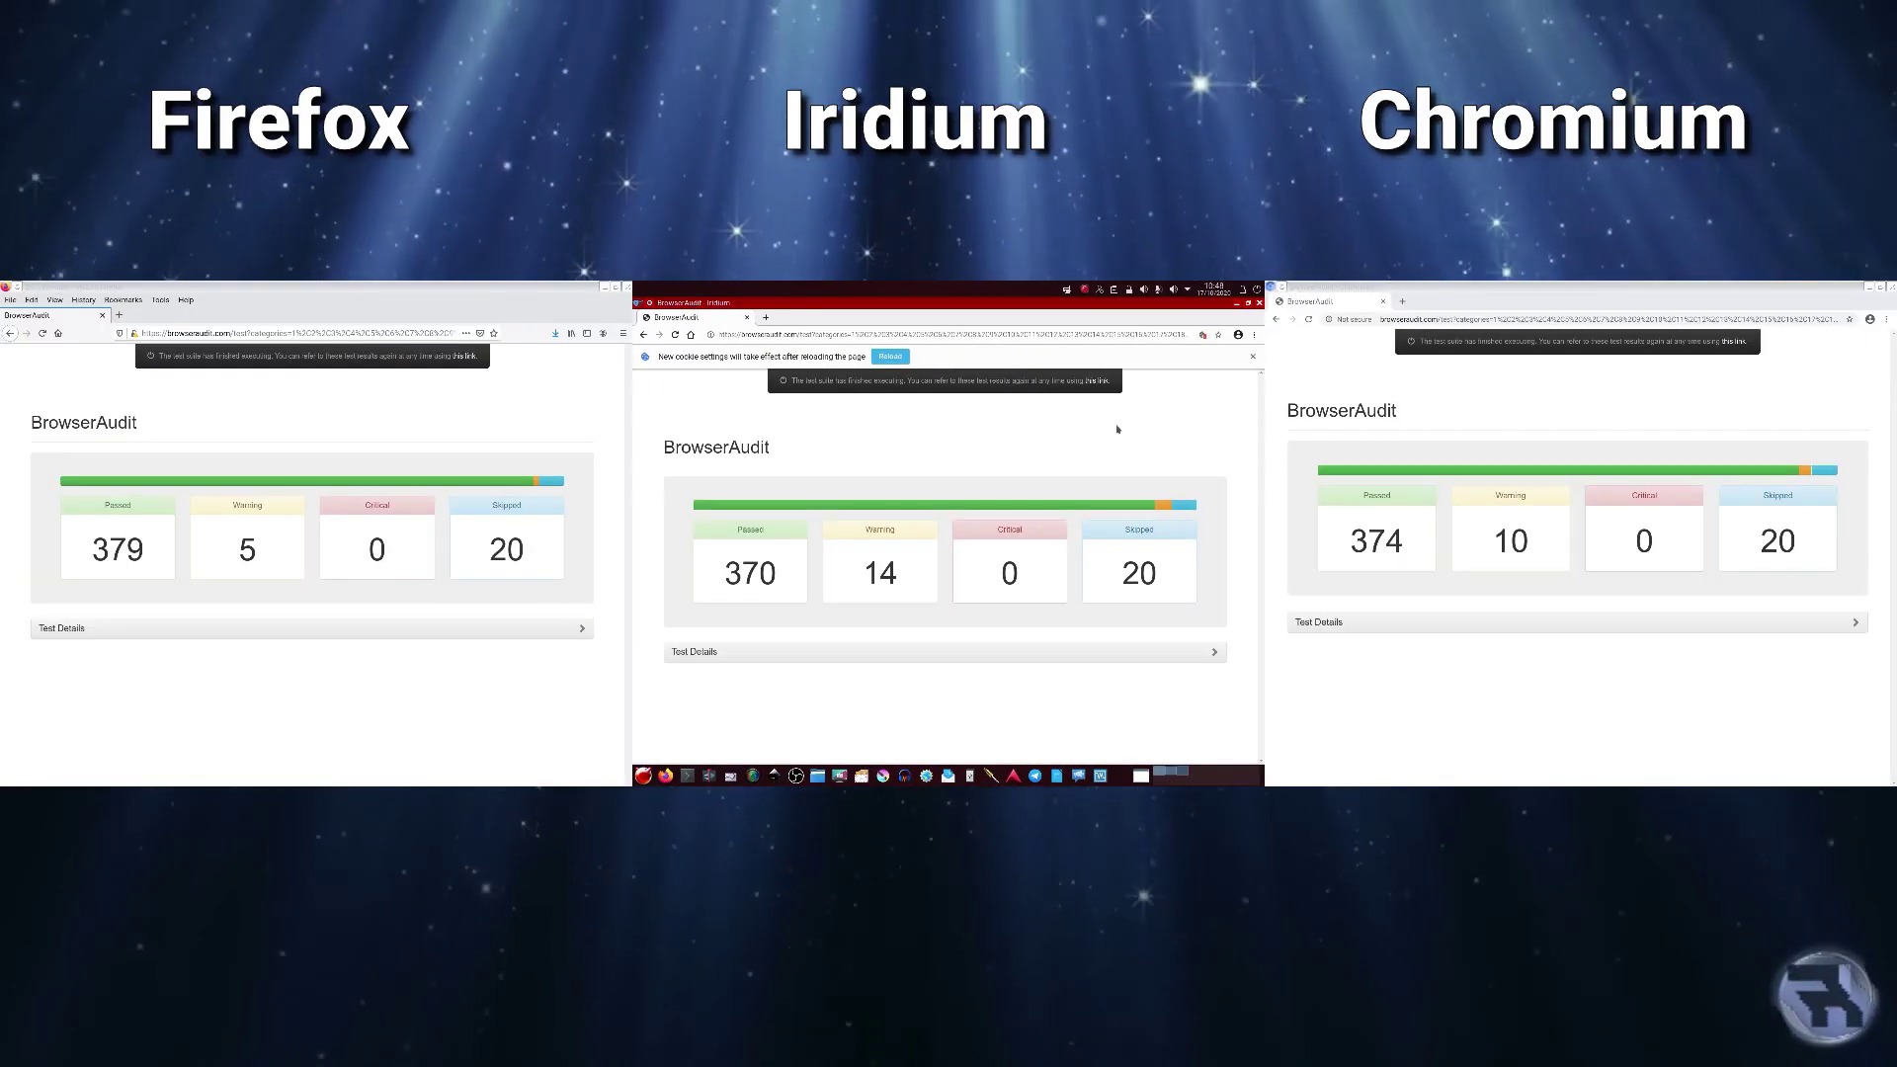
left_click(892, 358)
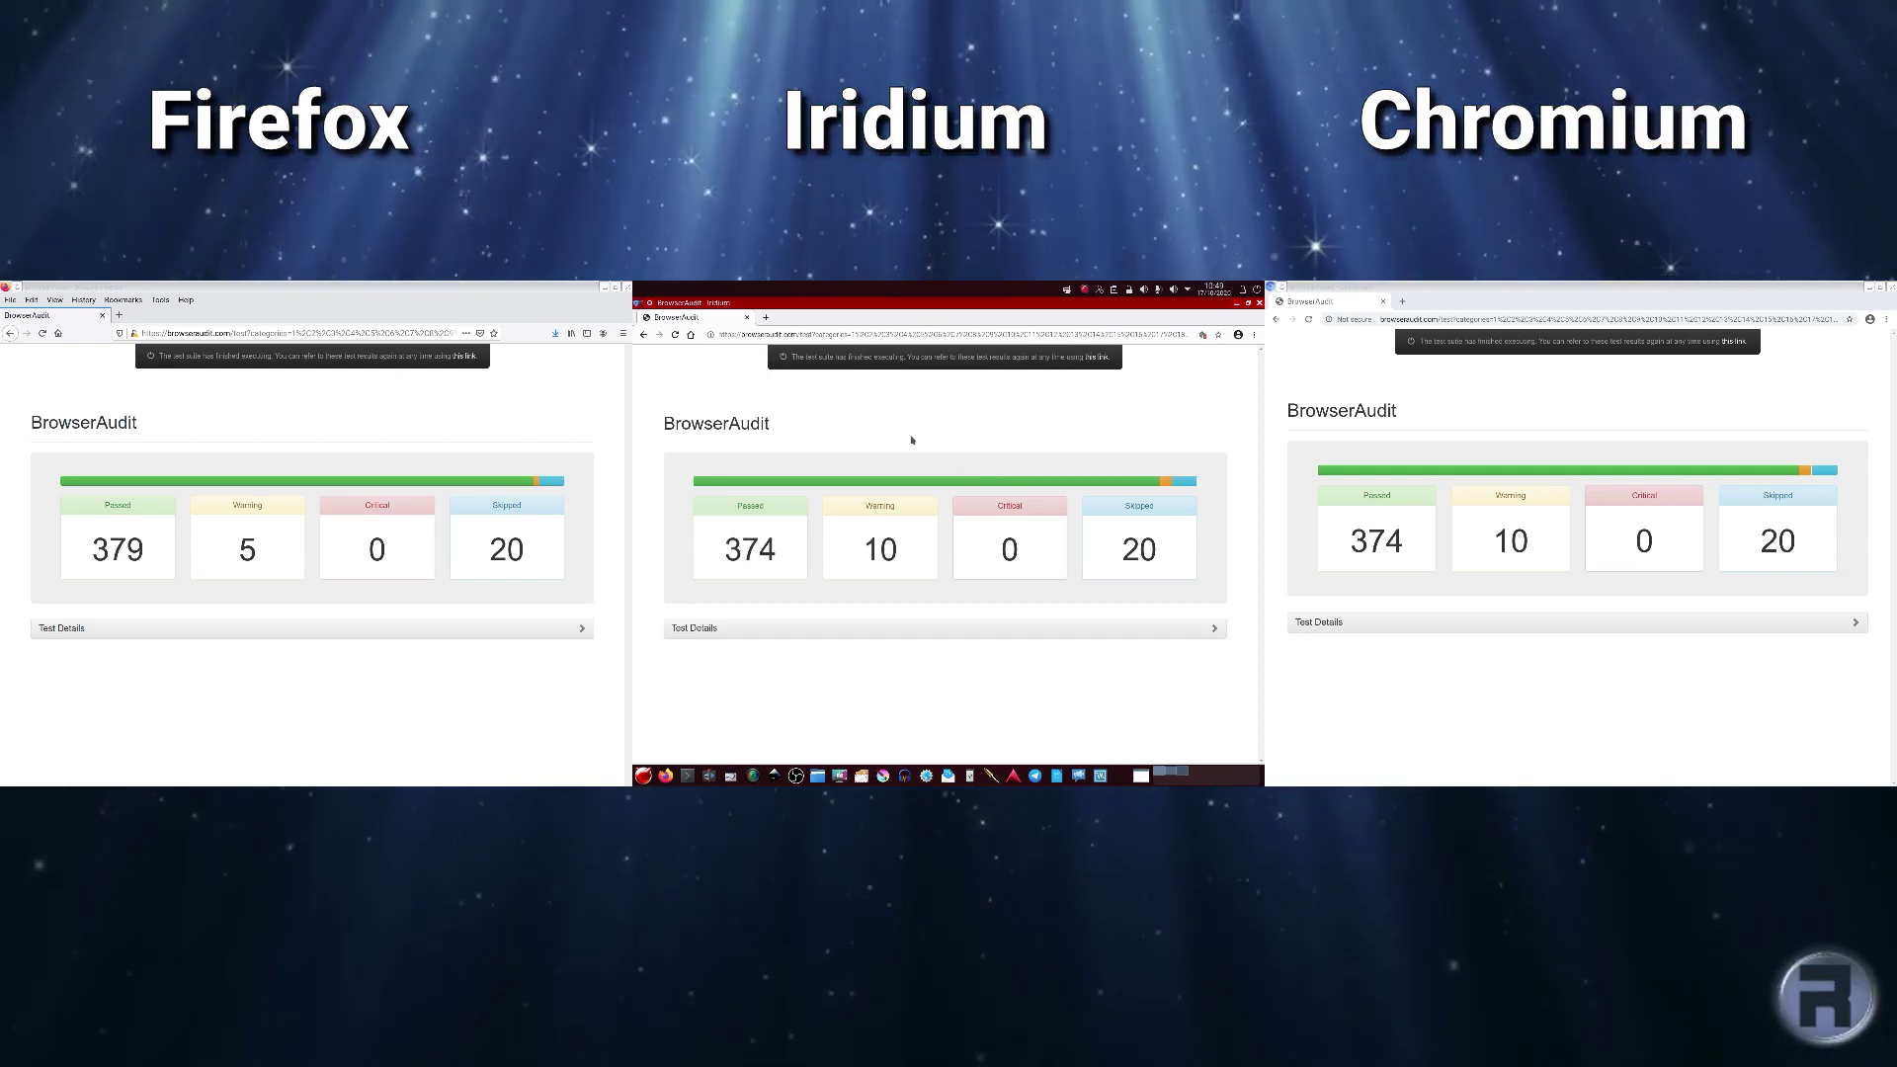
Show Firefox's About dialog (version 80.0.1, 64-bit), then Iridium's about page.
left_click(622, 334)
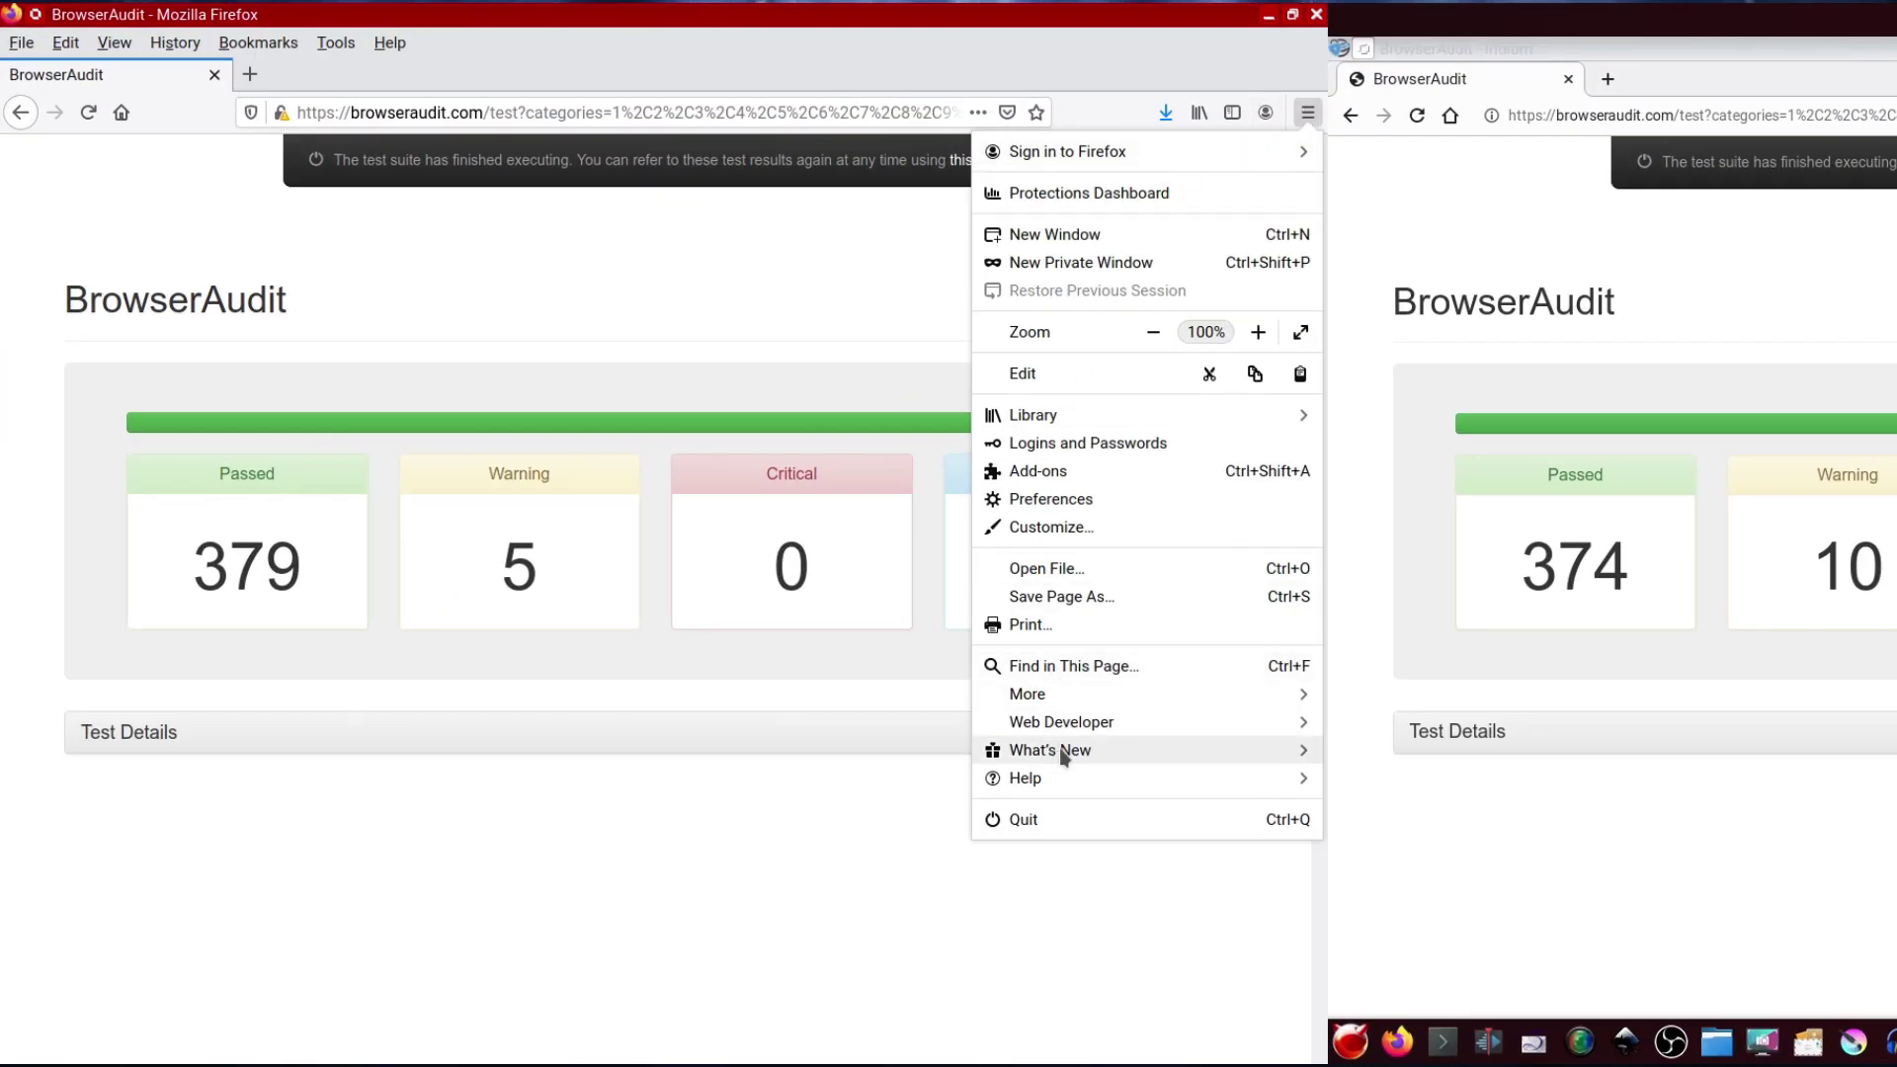
left_click(1059, 778)
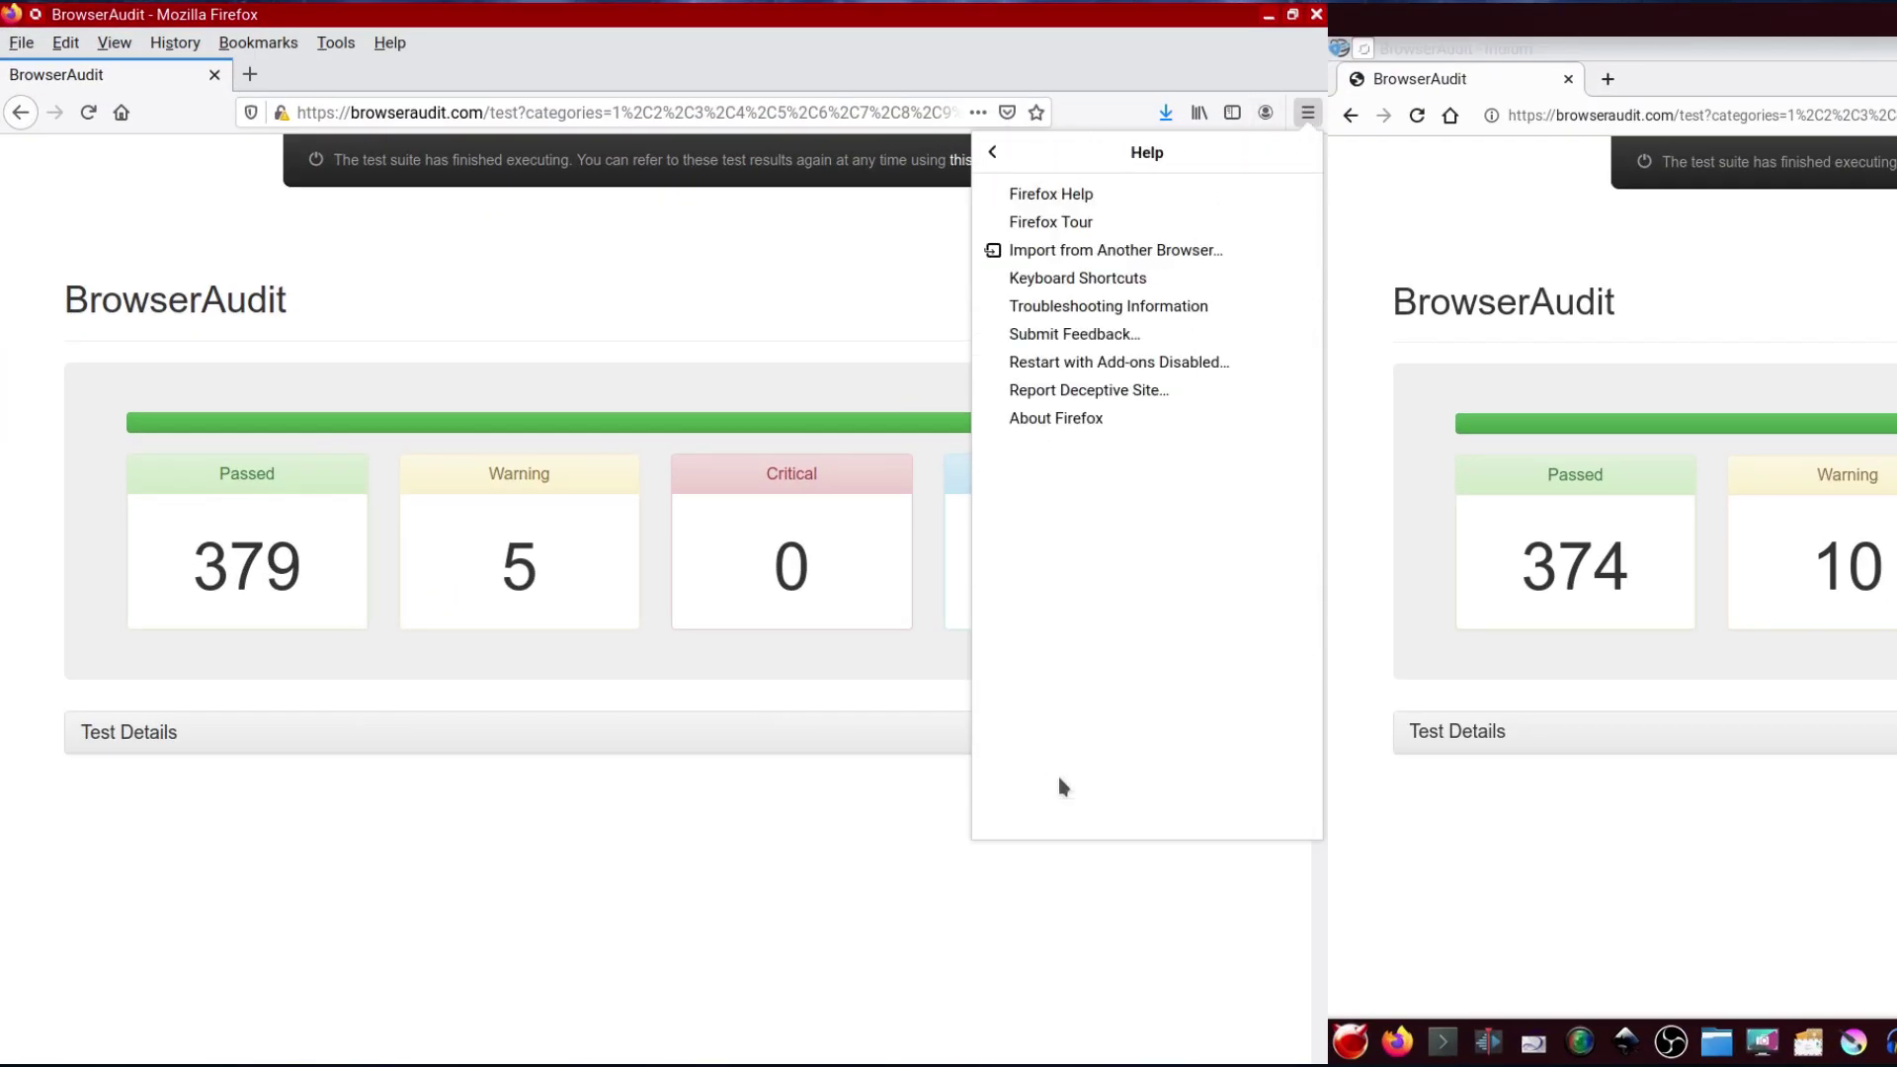
left_click(1063, 427)
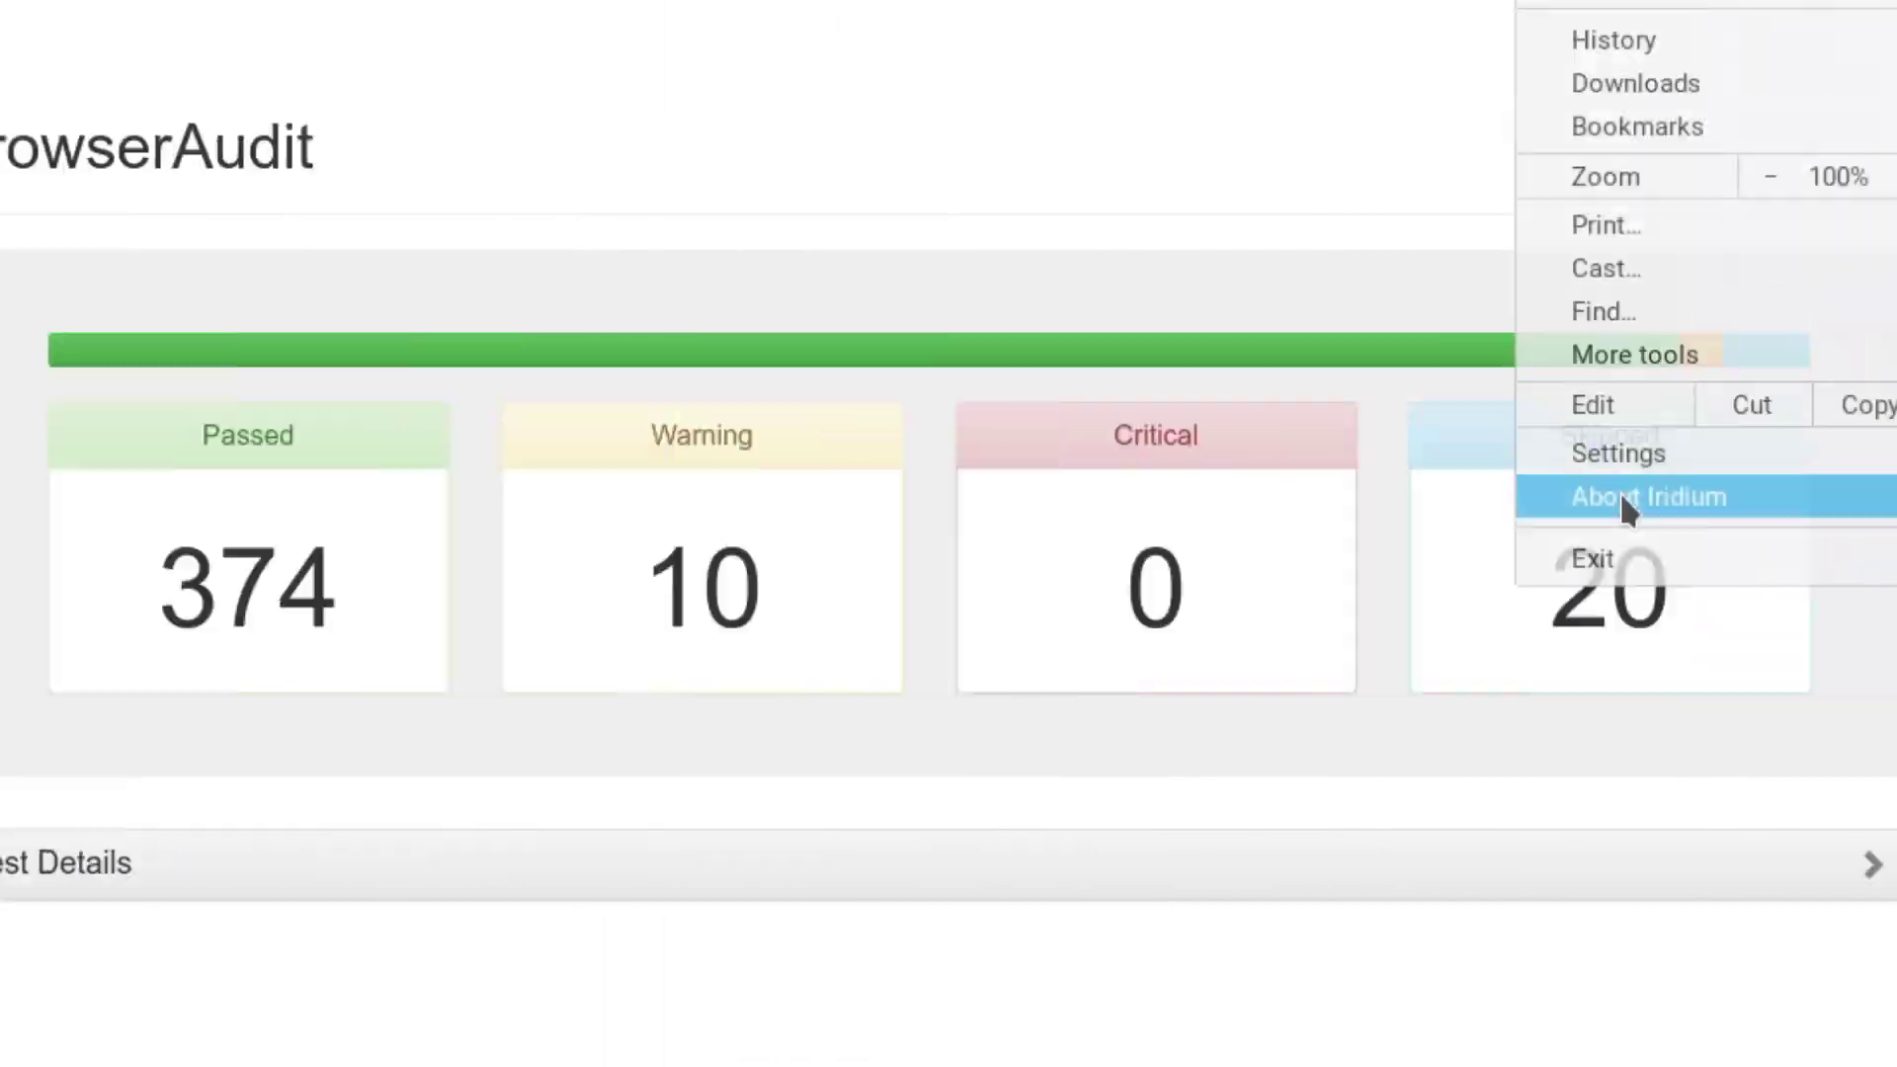
left_click(1621, 500)
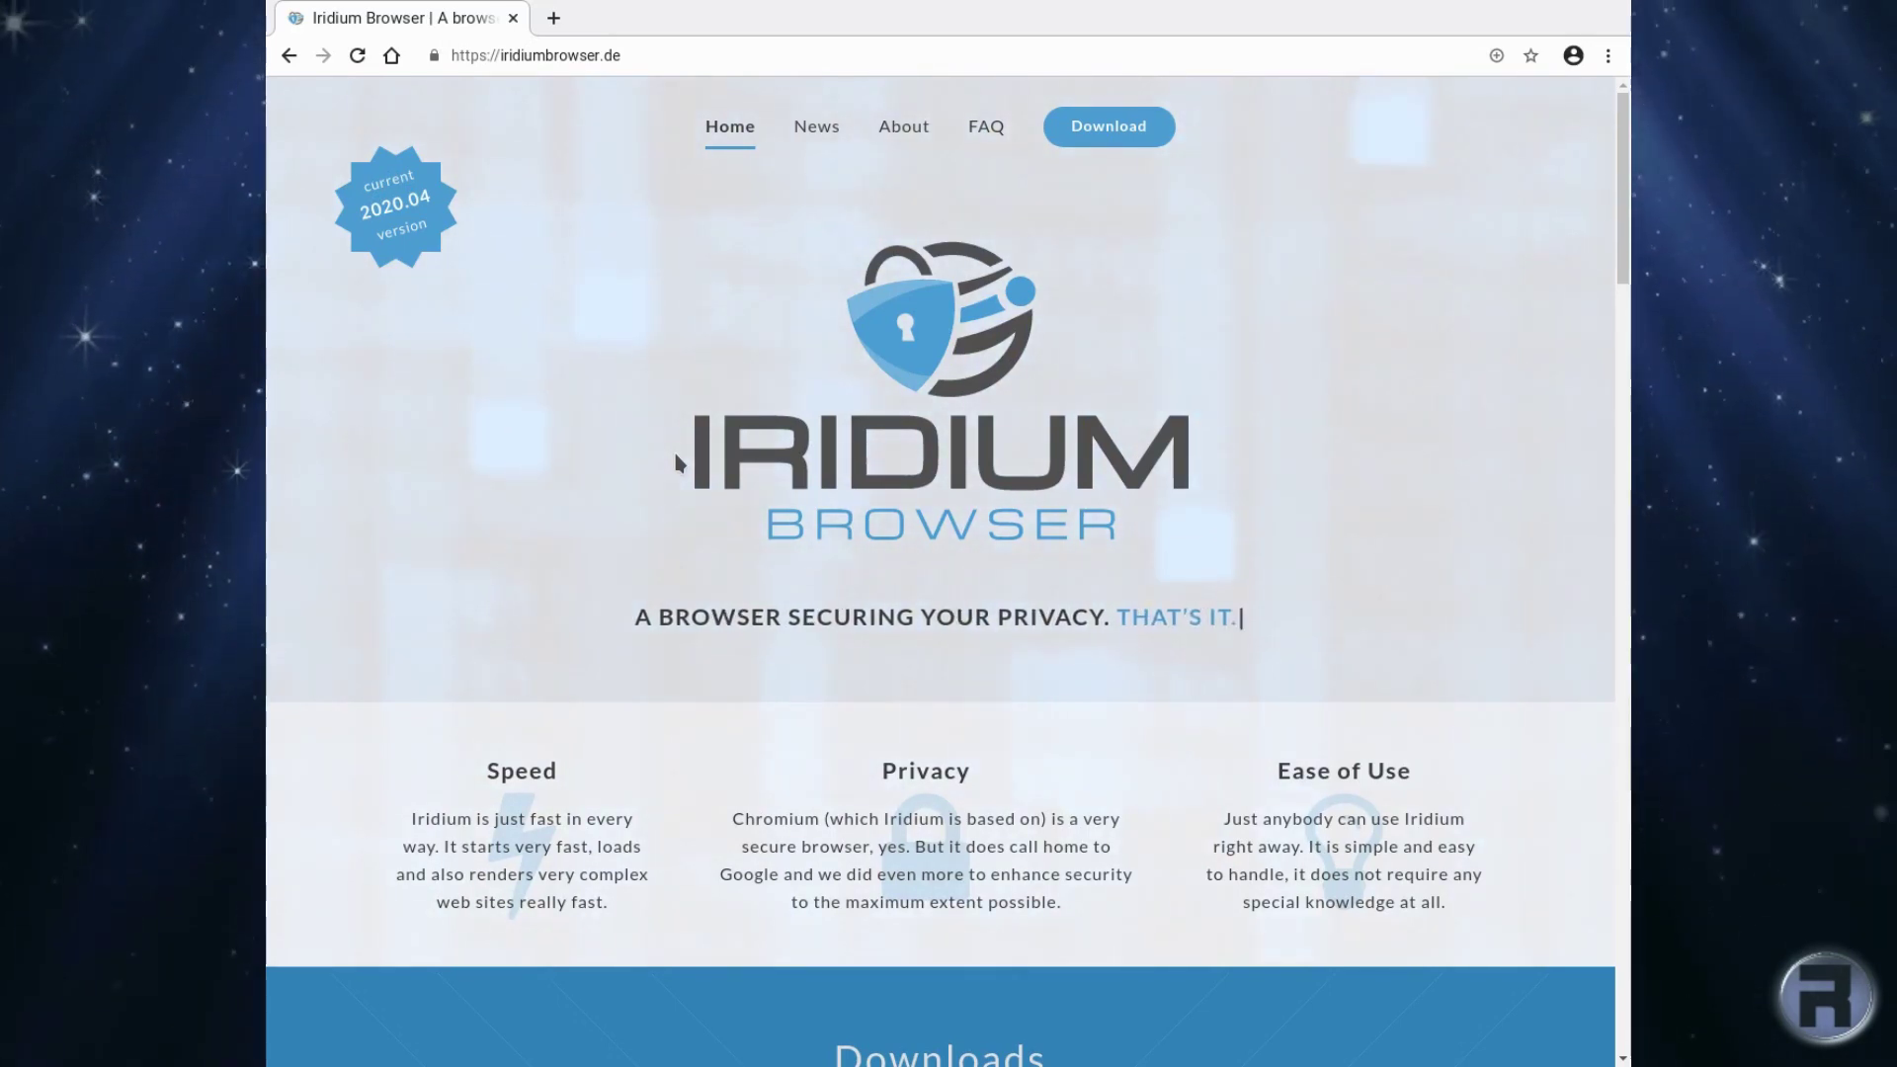
Browse the Iridium website's FAQ page, then its About page describing the Chromium base and privacy.
left_click(985, 129)
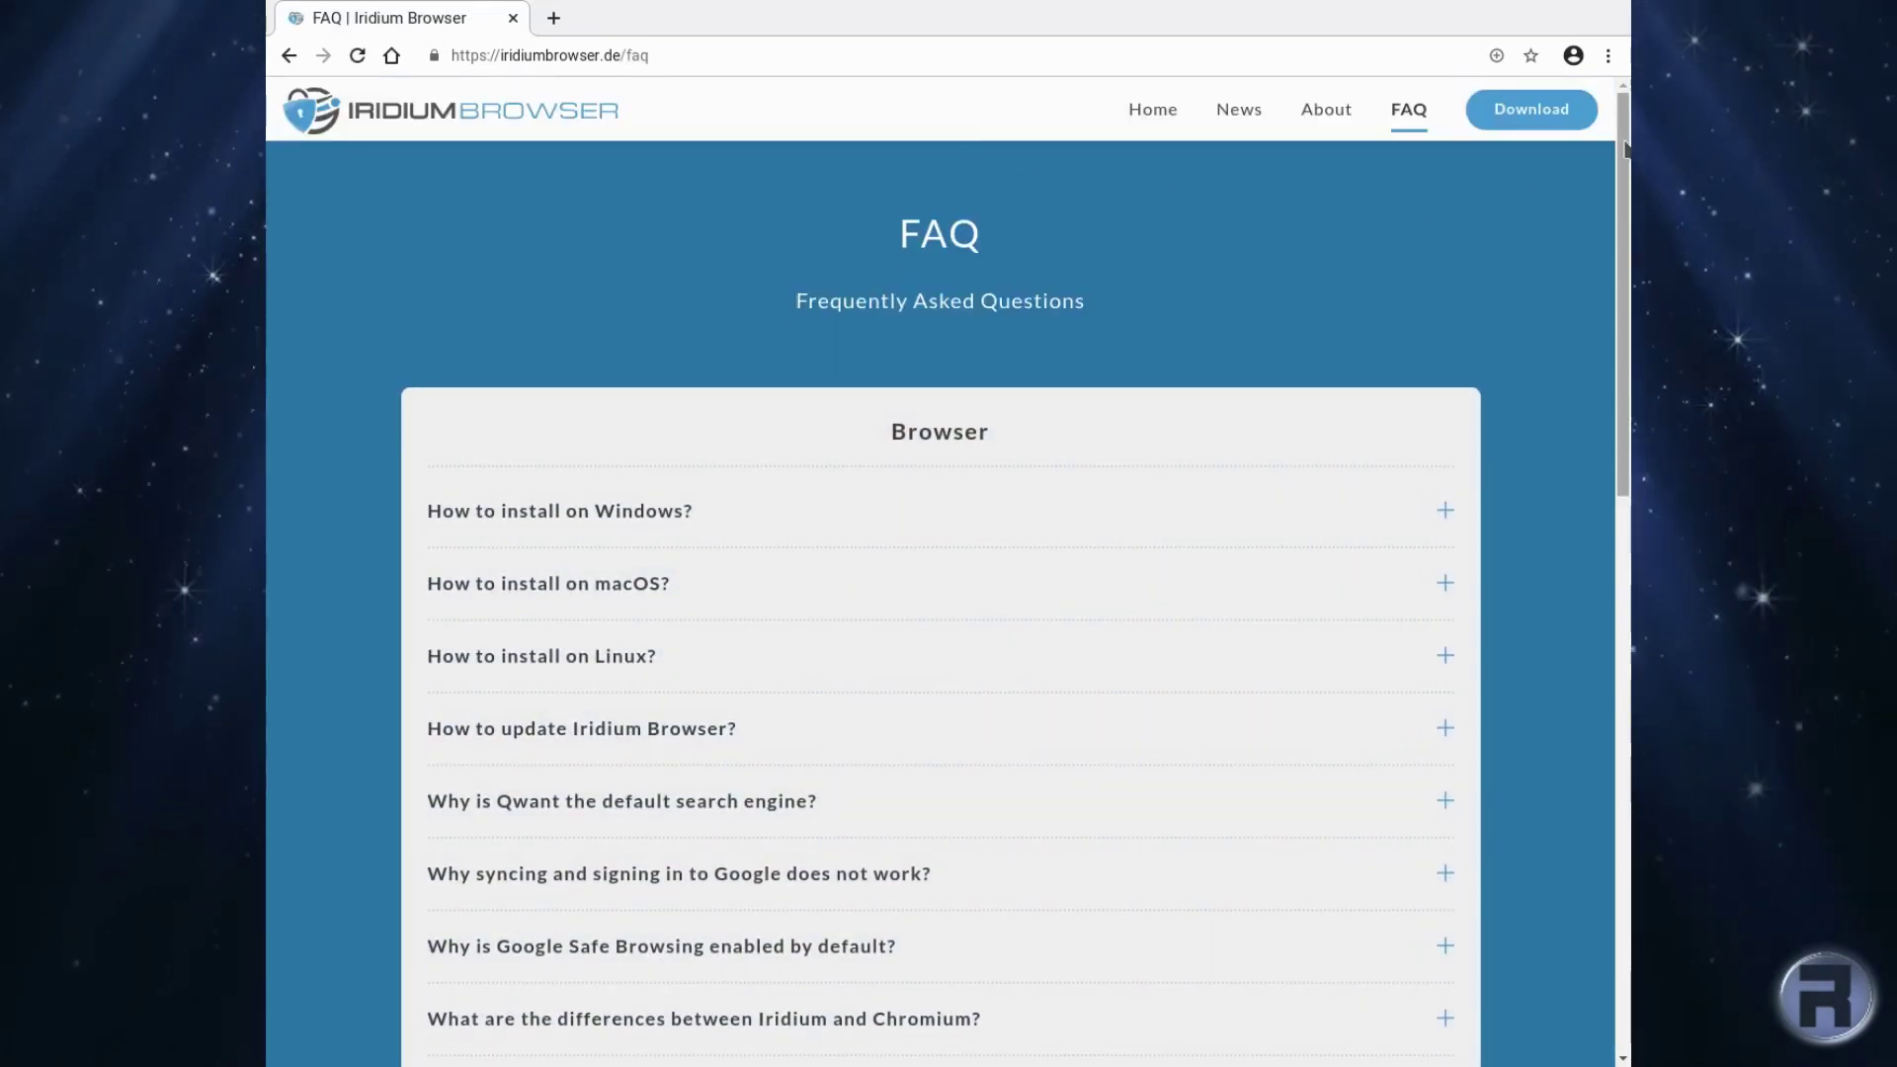
left_click_drag(1625, 148, 1542, 138)
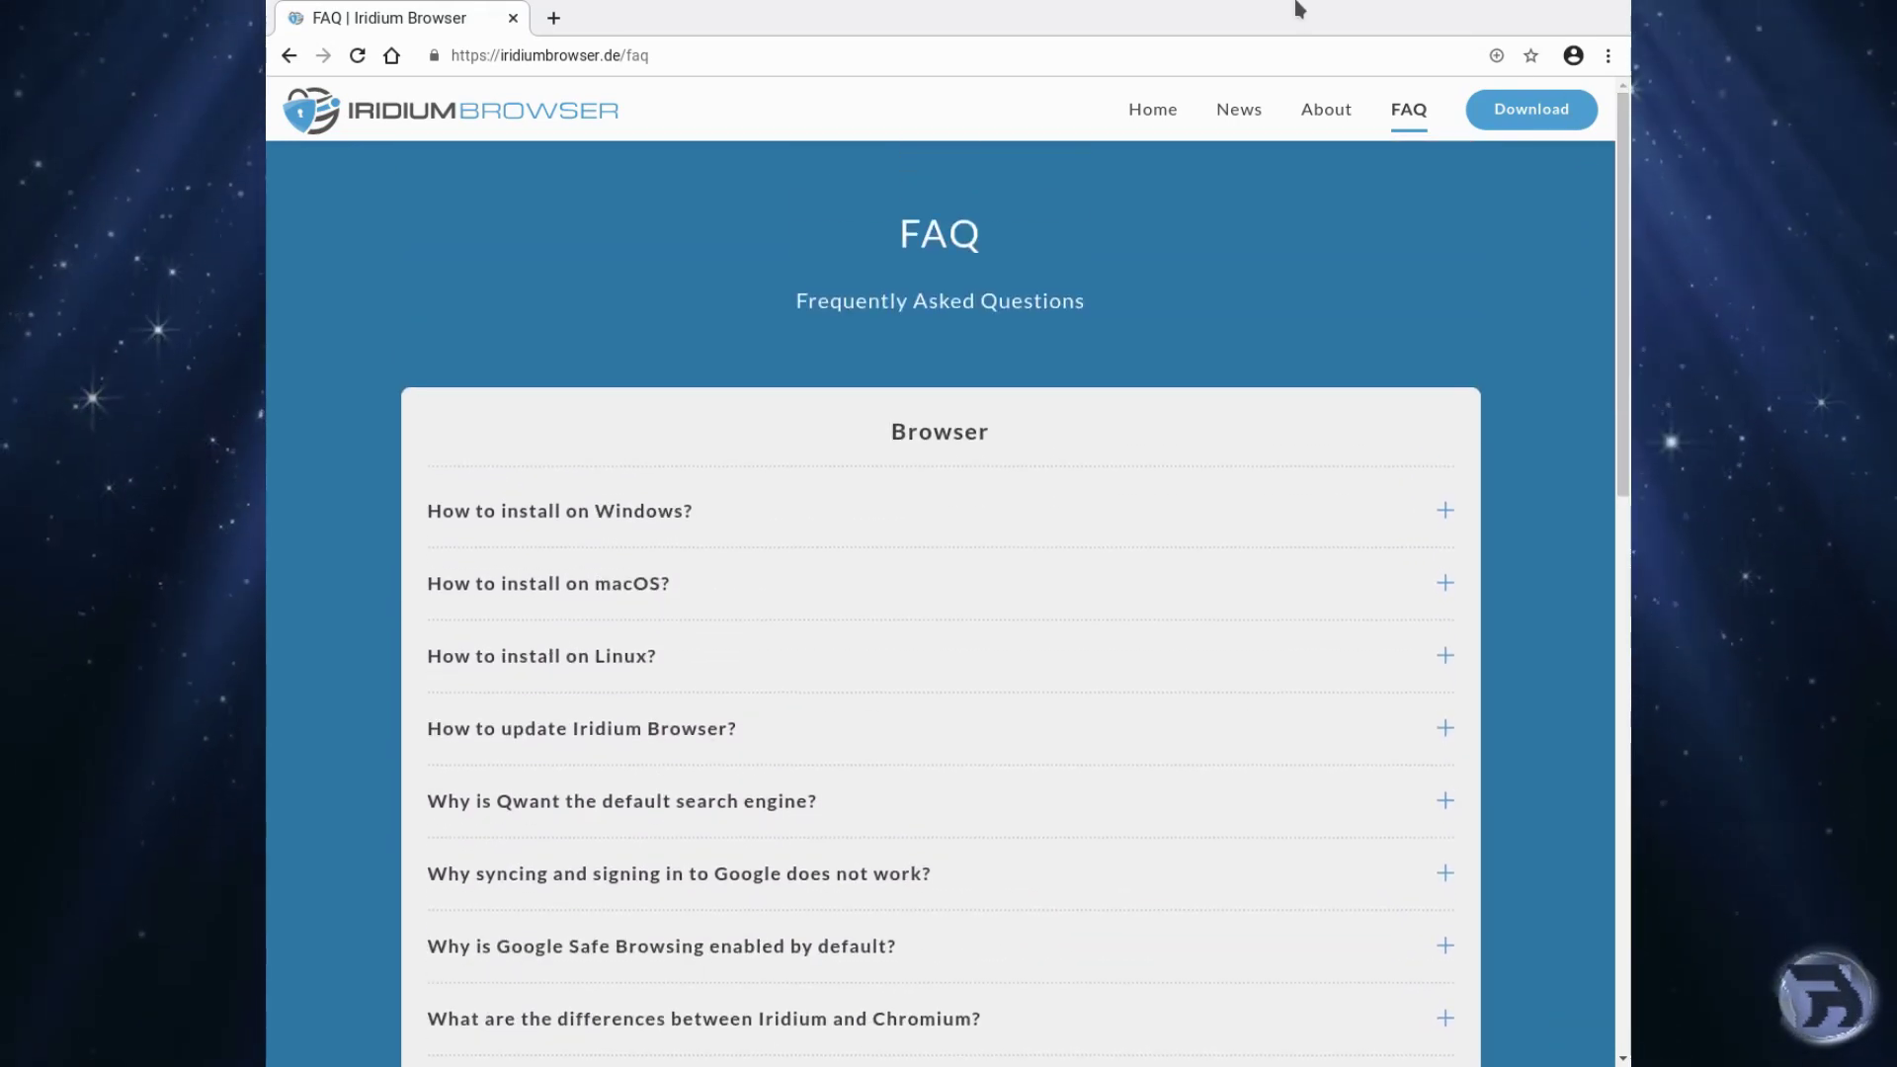
left_click(1326, 116)
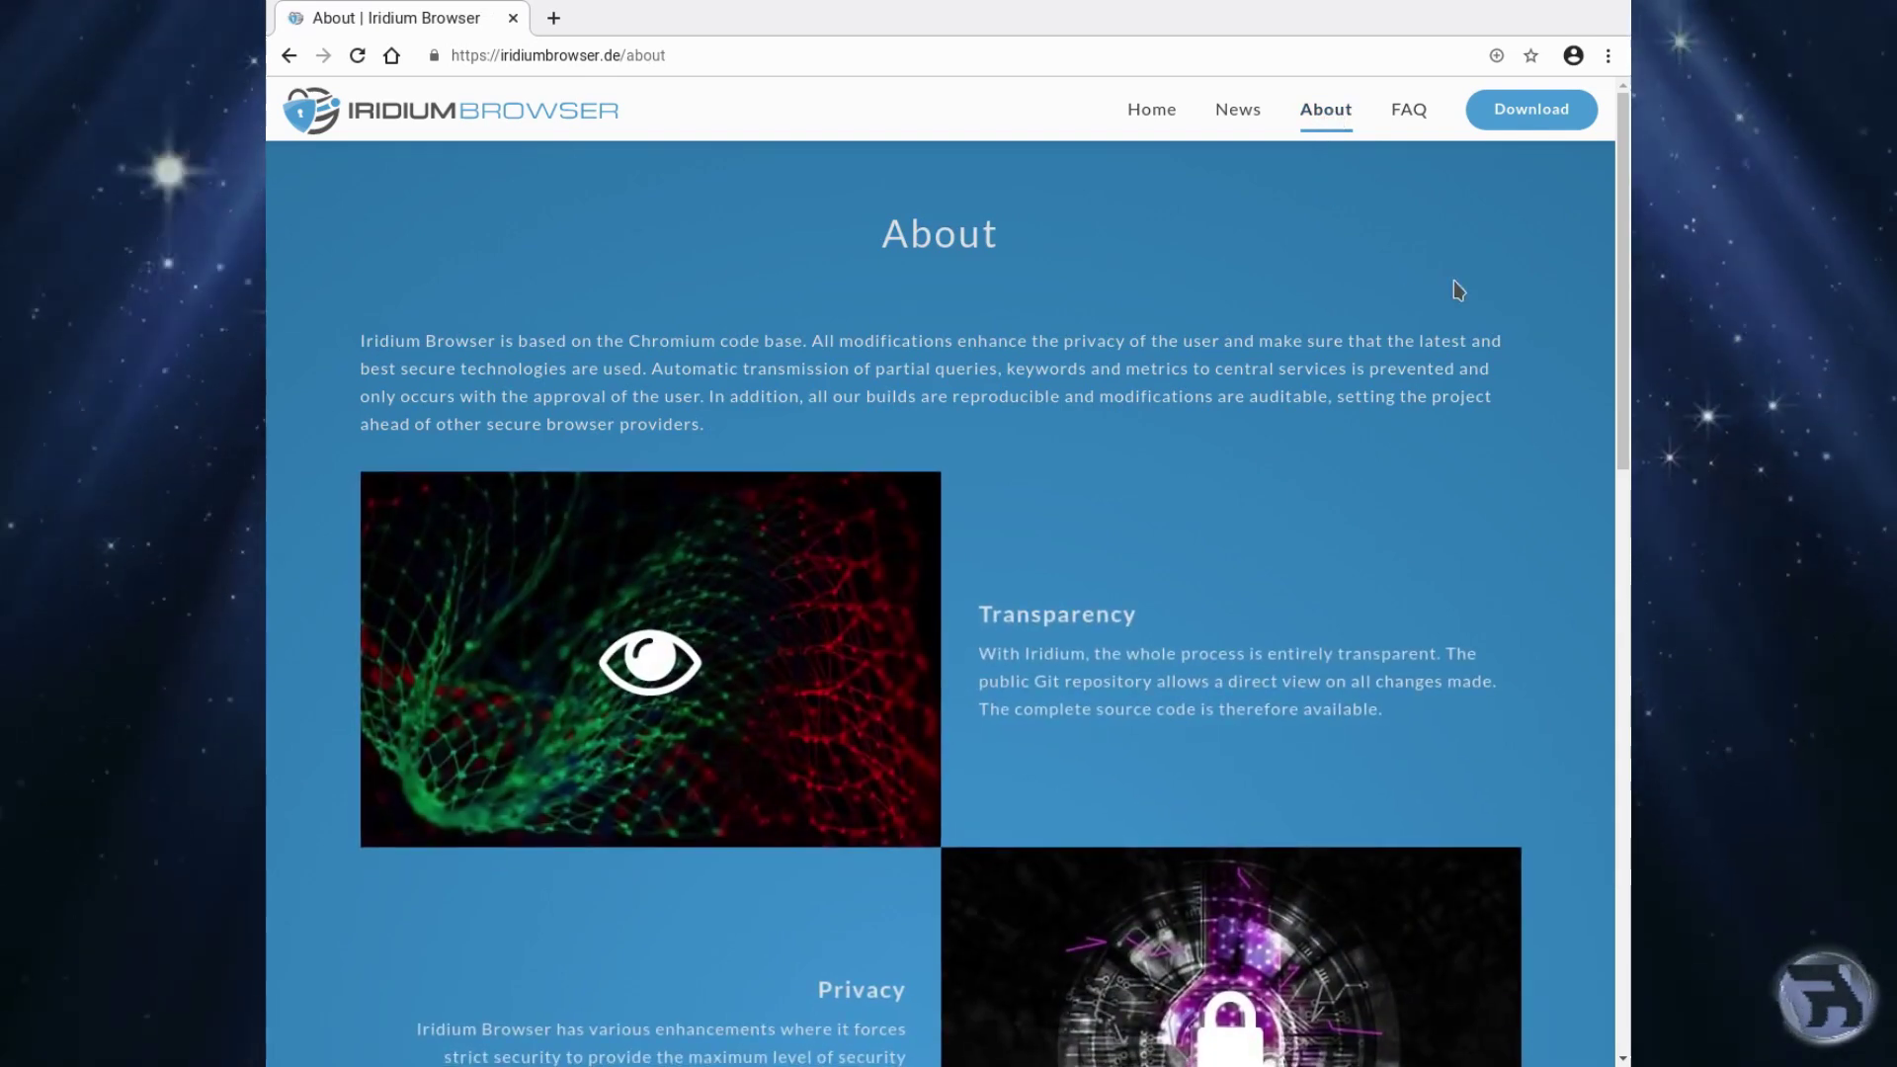
left_click_drag(1621, 155, 1586, 96)
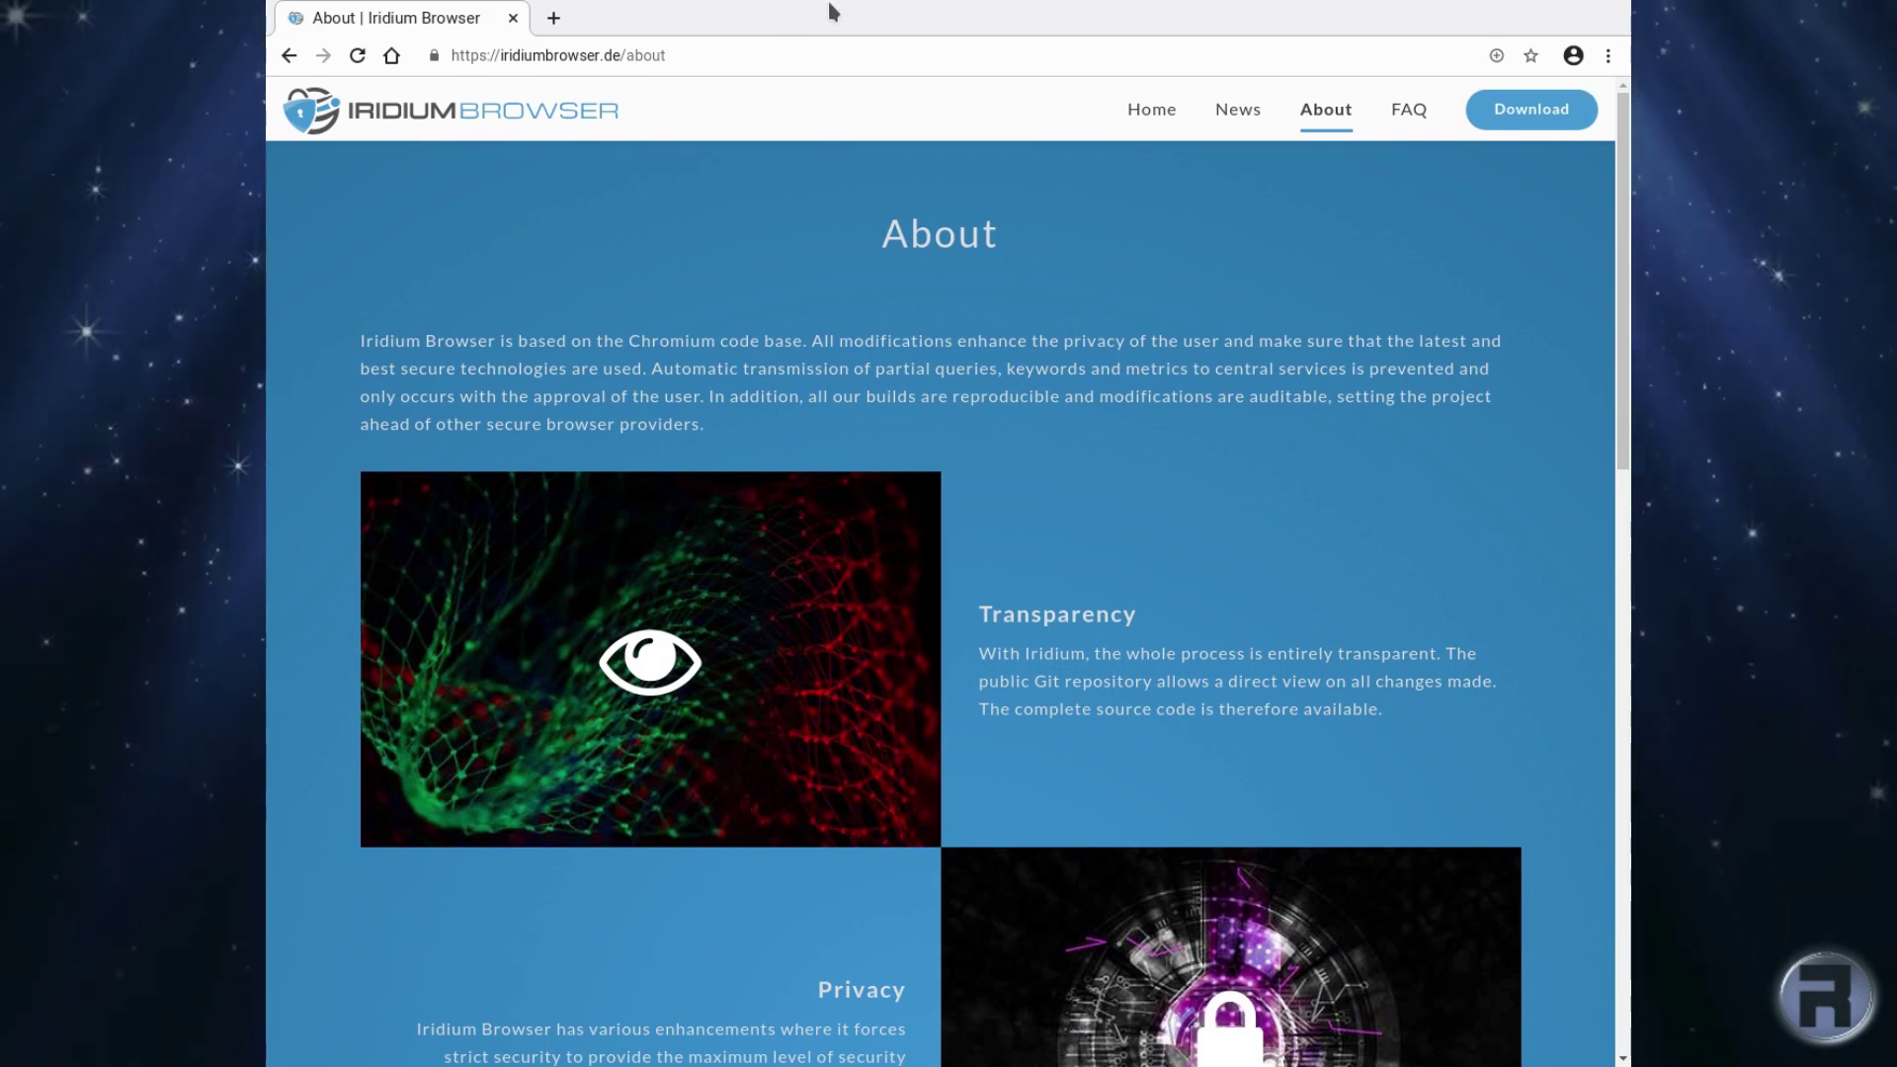
Visit the site's News and Home pages, then the Downloads page listing Windows, macOS and Linux builds.
left_click(1221, 115)
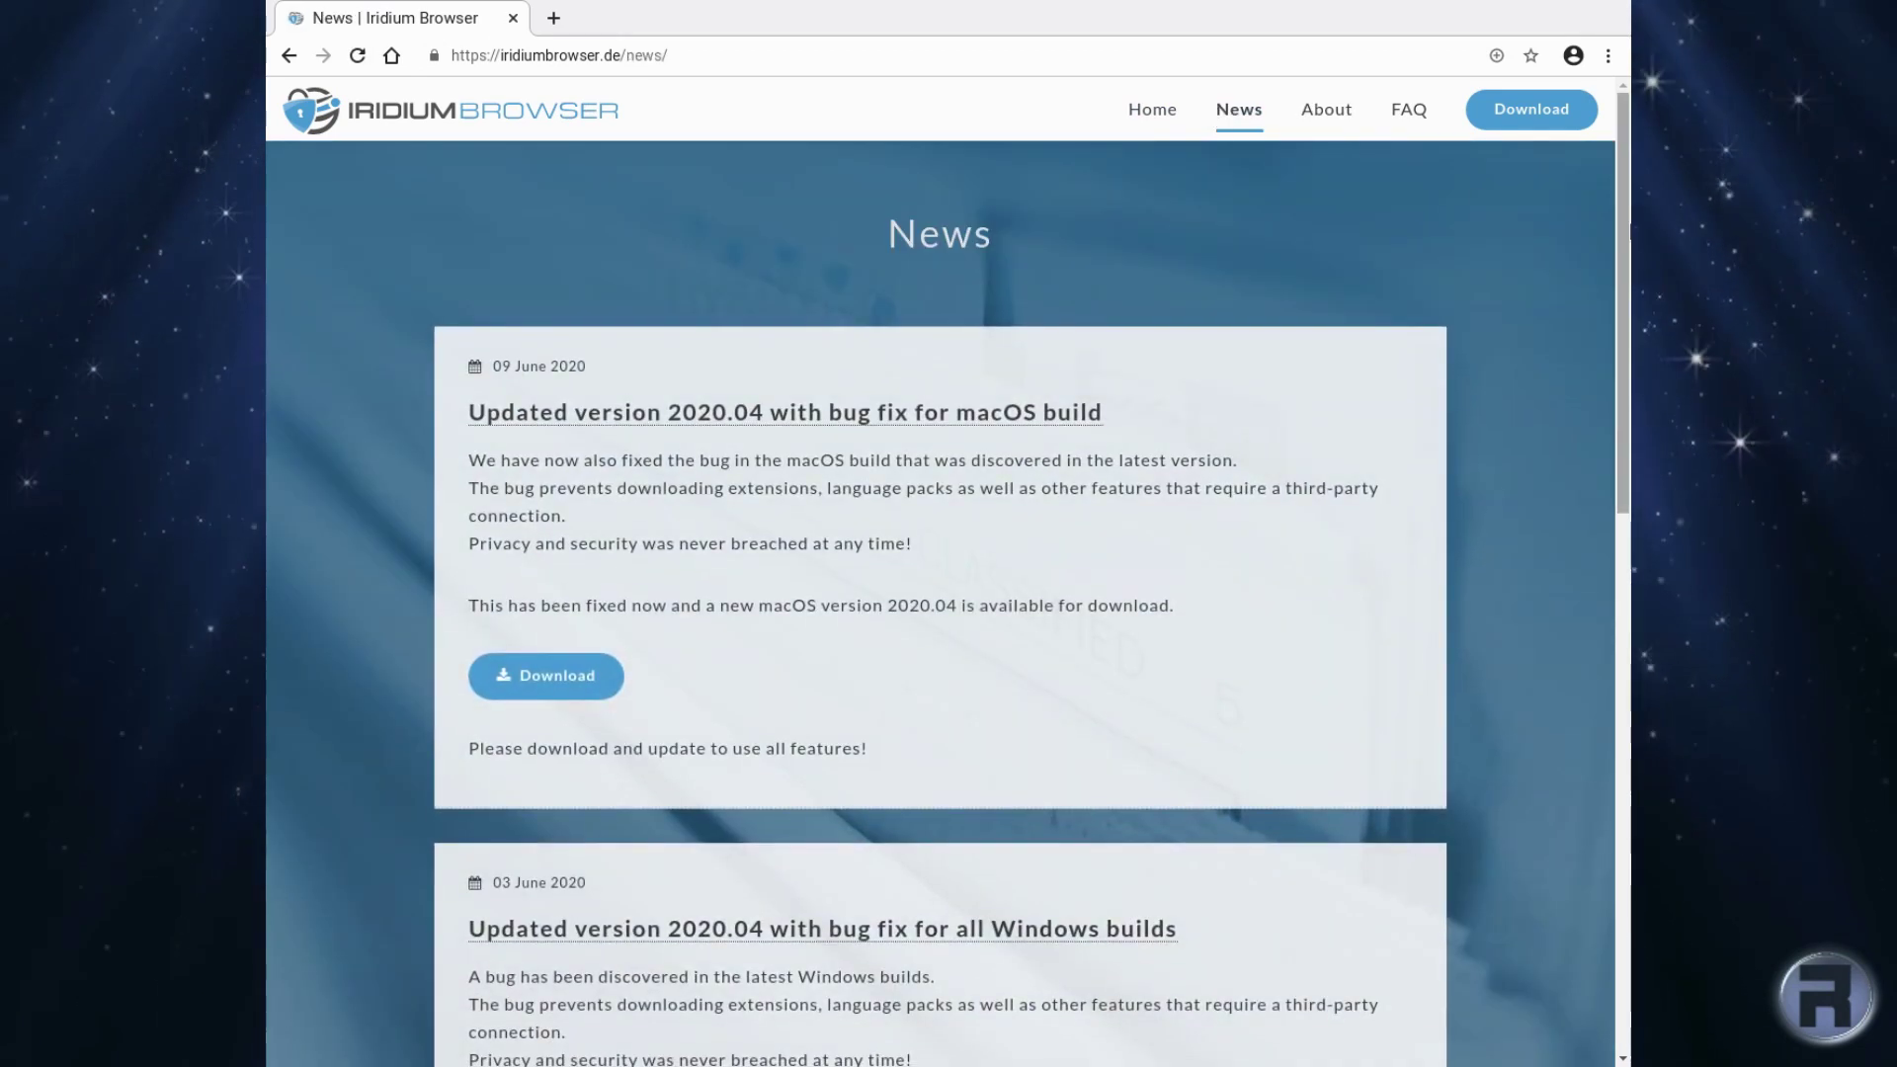
left_click_drag(1625, 222, 1565, 138)
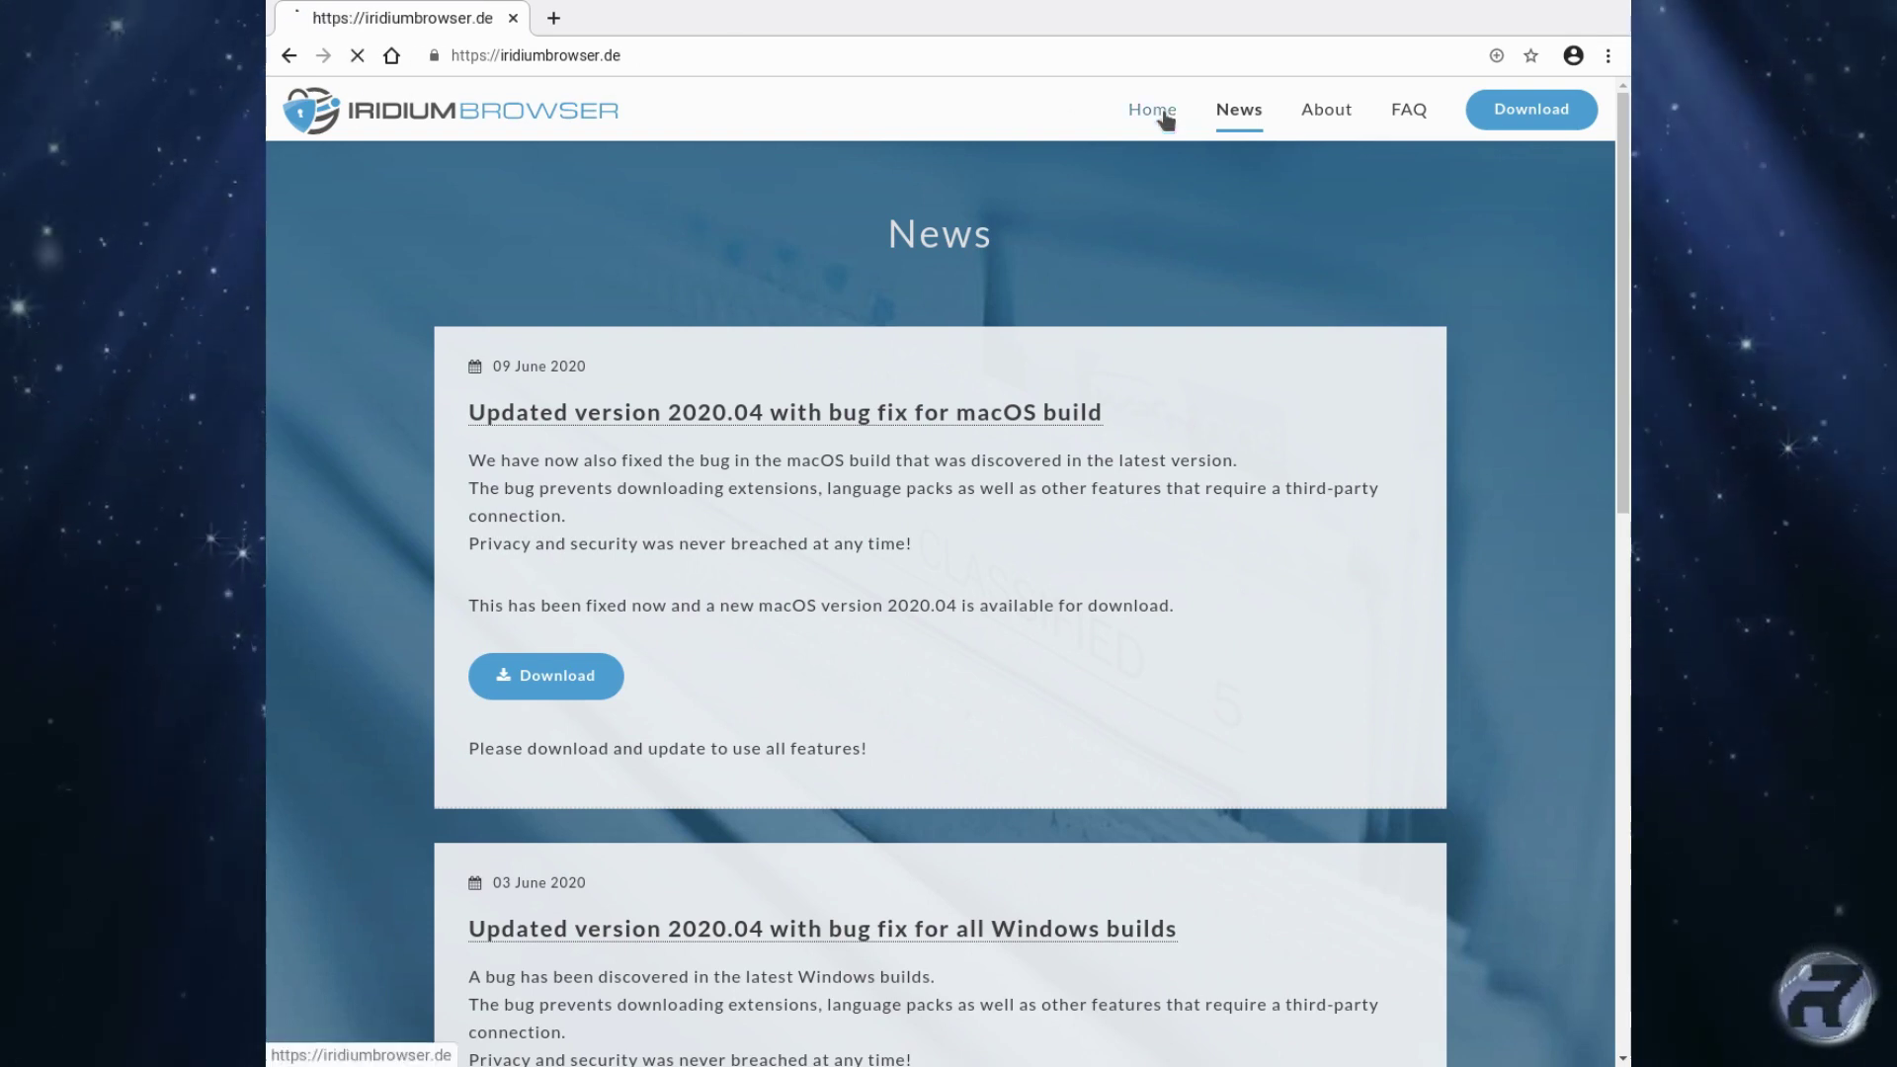
left_click(1164, 113)
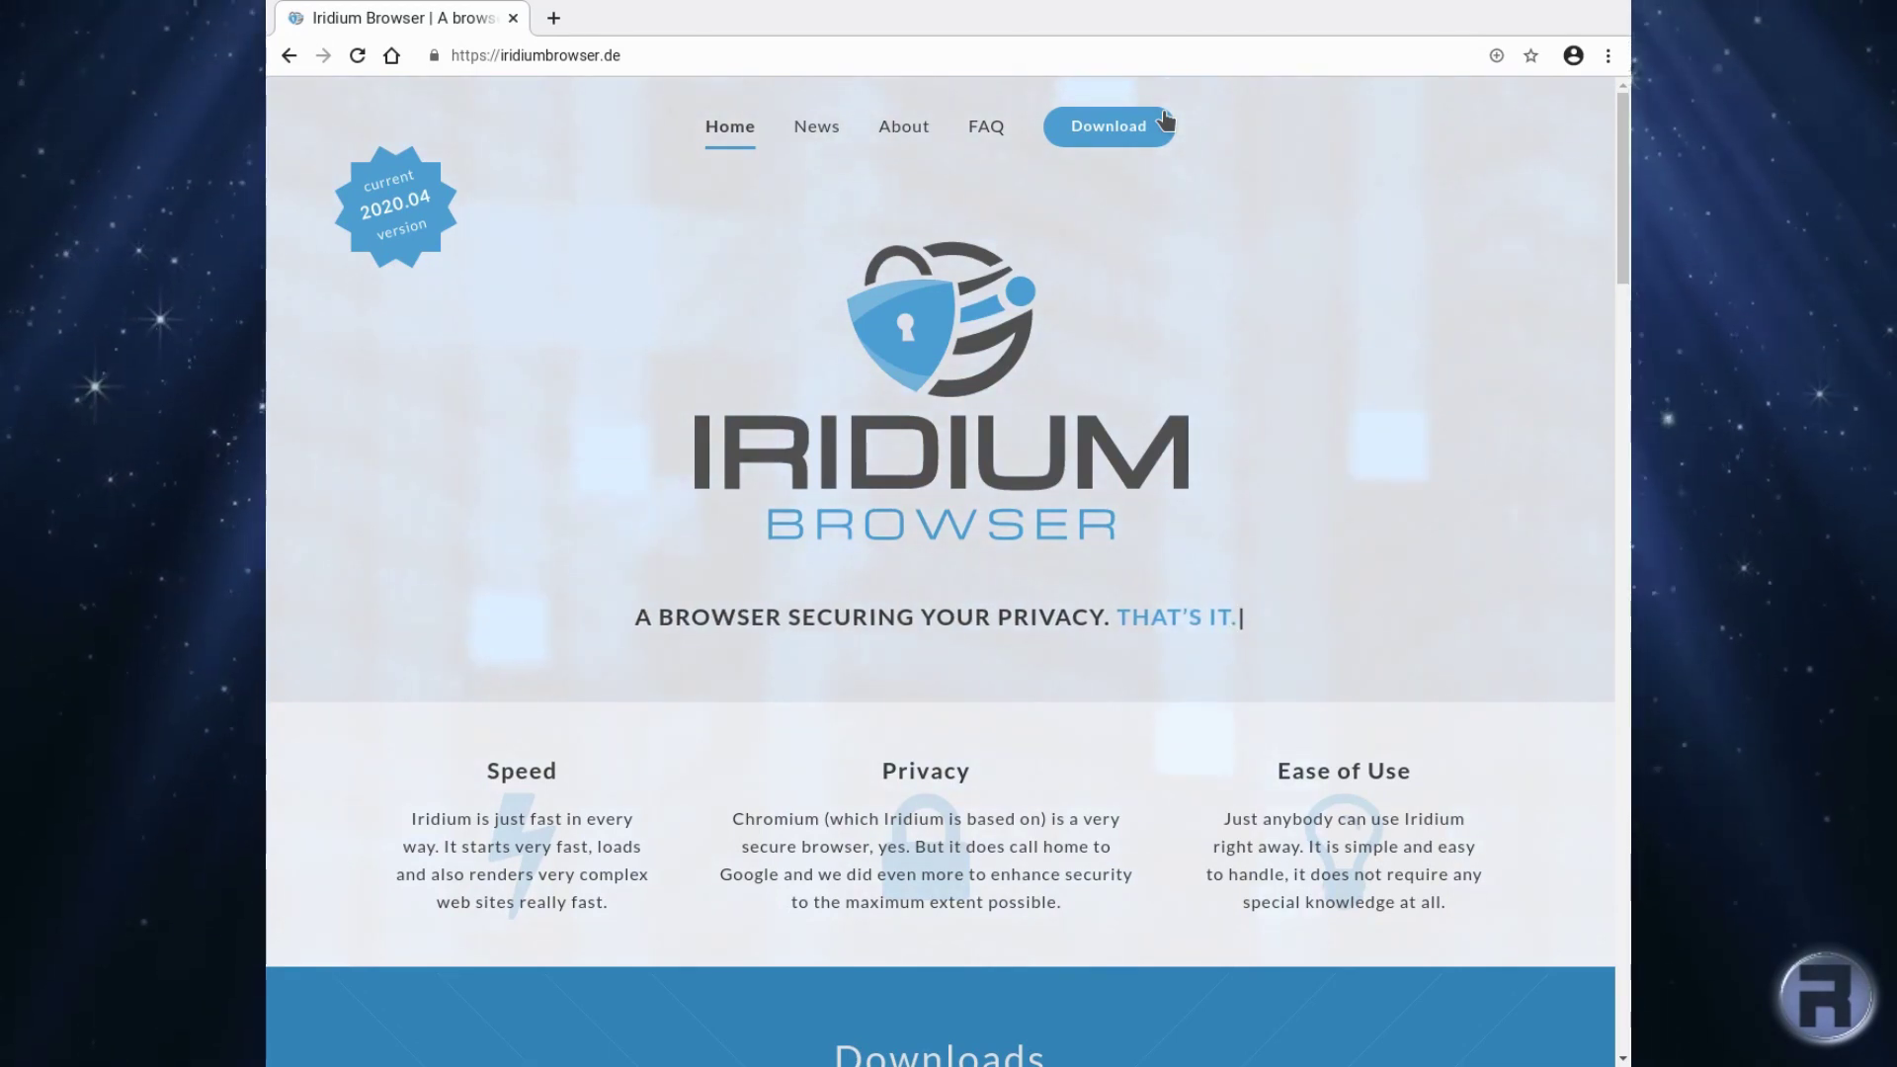
left_click(1148, 126)
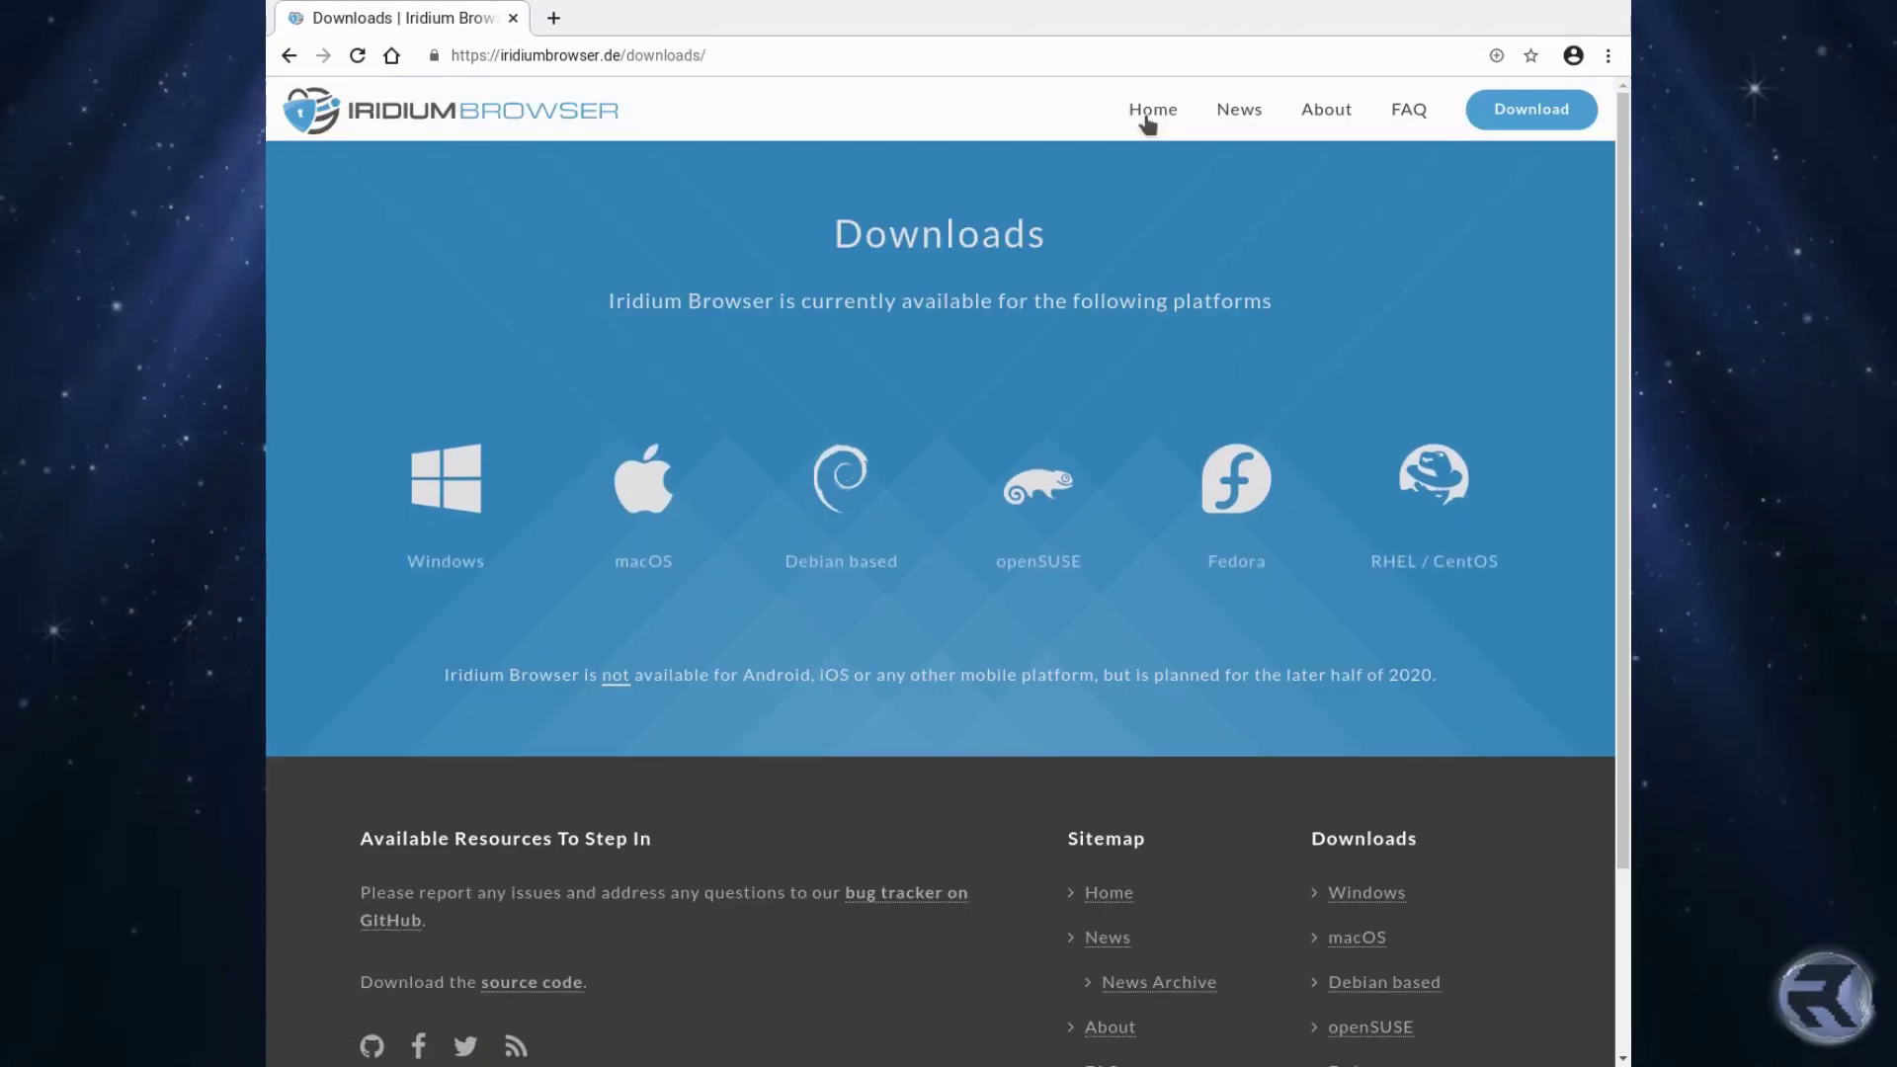